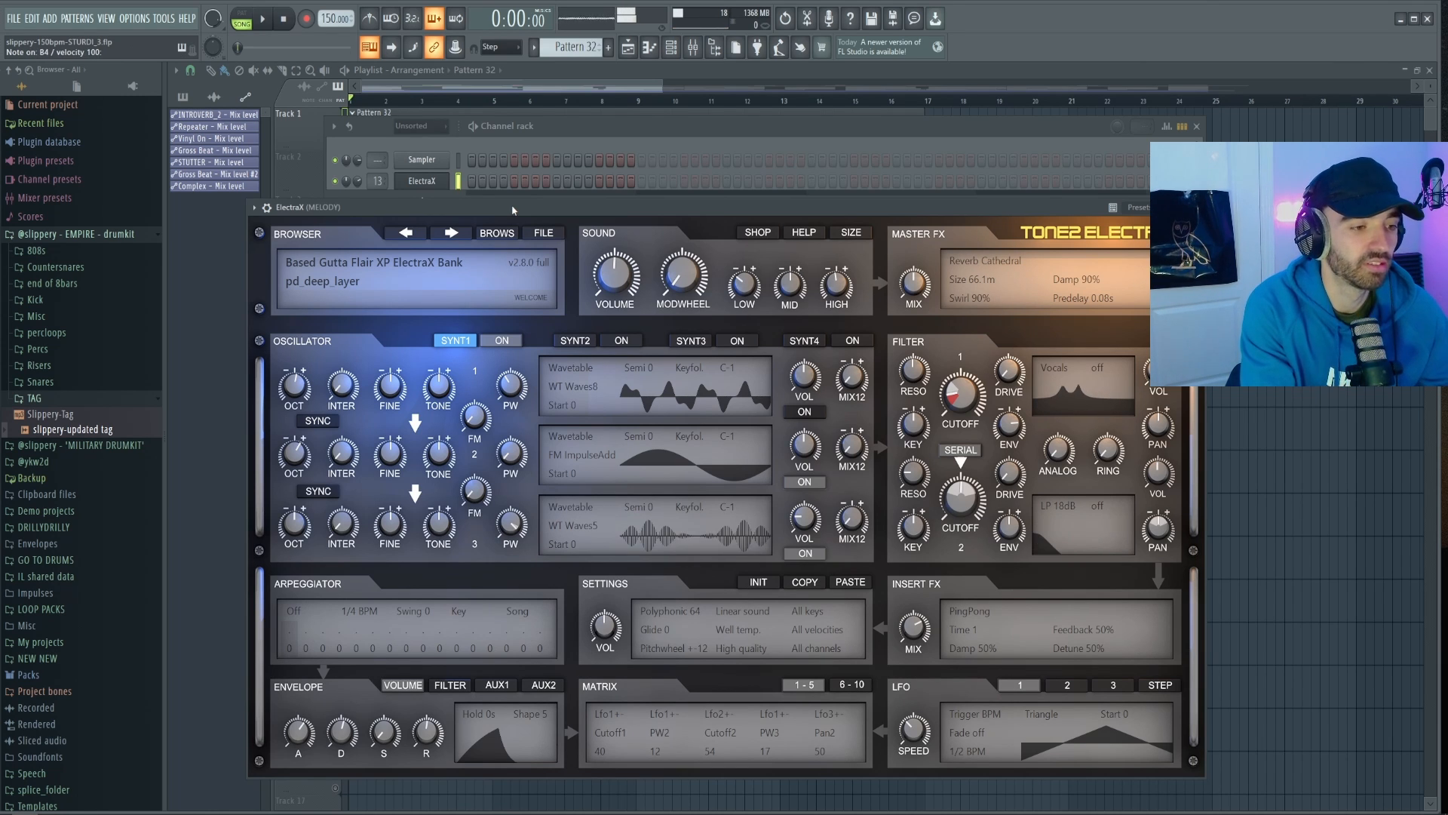
In the ElectraX piano roll, add C#5 notes just before mid-bar 1, at mid-bar 1 and at bar 2, plus a D5 on bar 1's last beat
left_click_drag(512, 211, 512, 219)
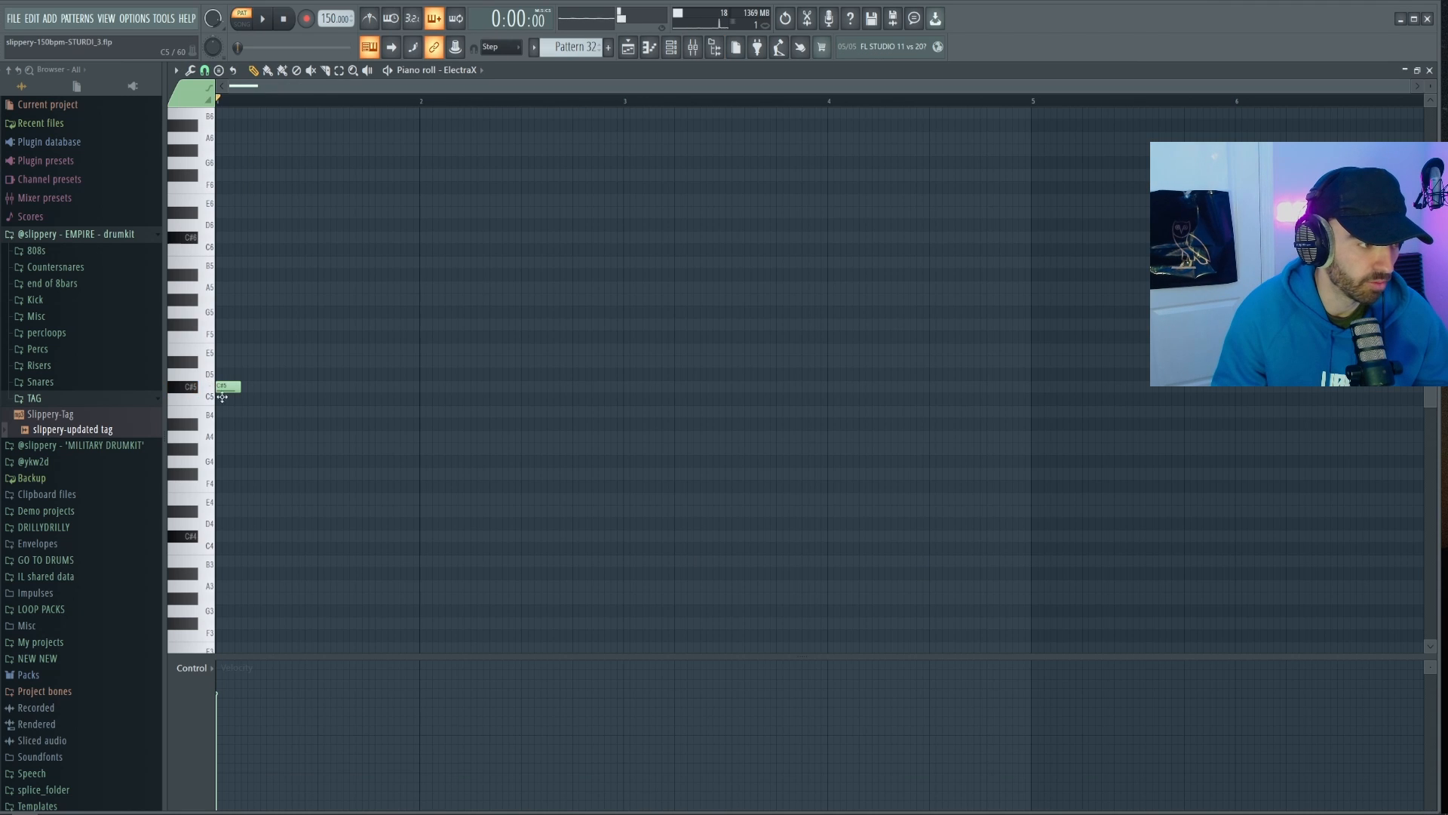
key("space")
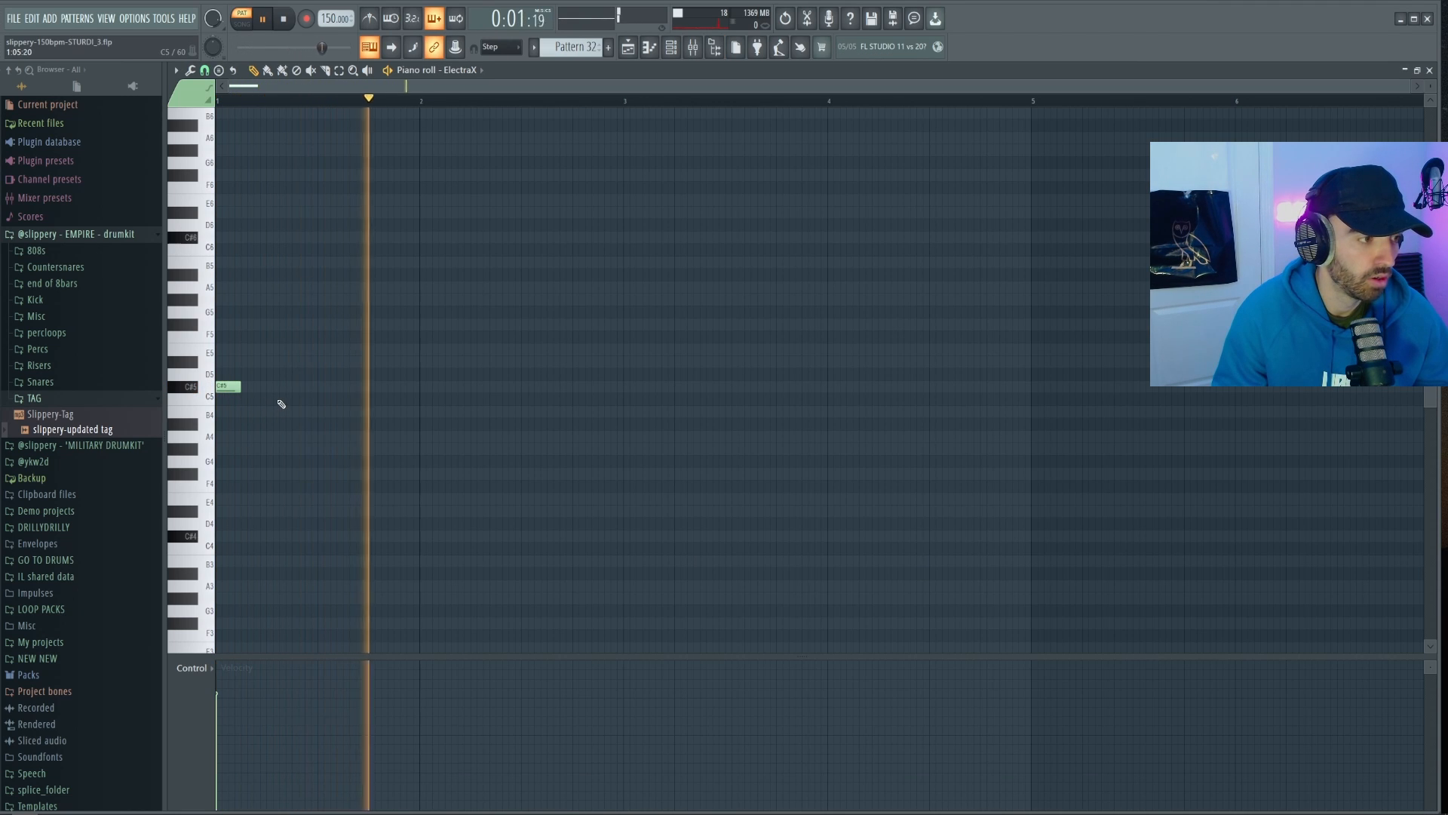
left_click(323, 386)
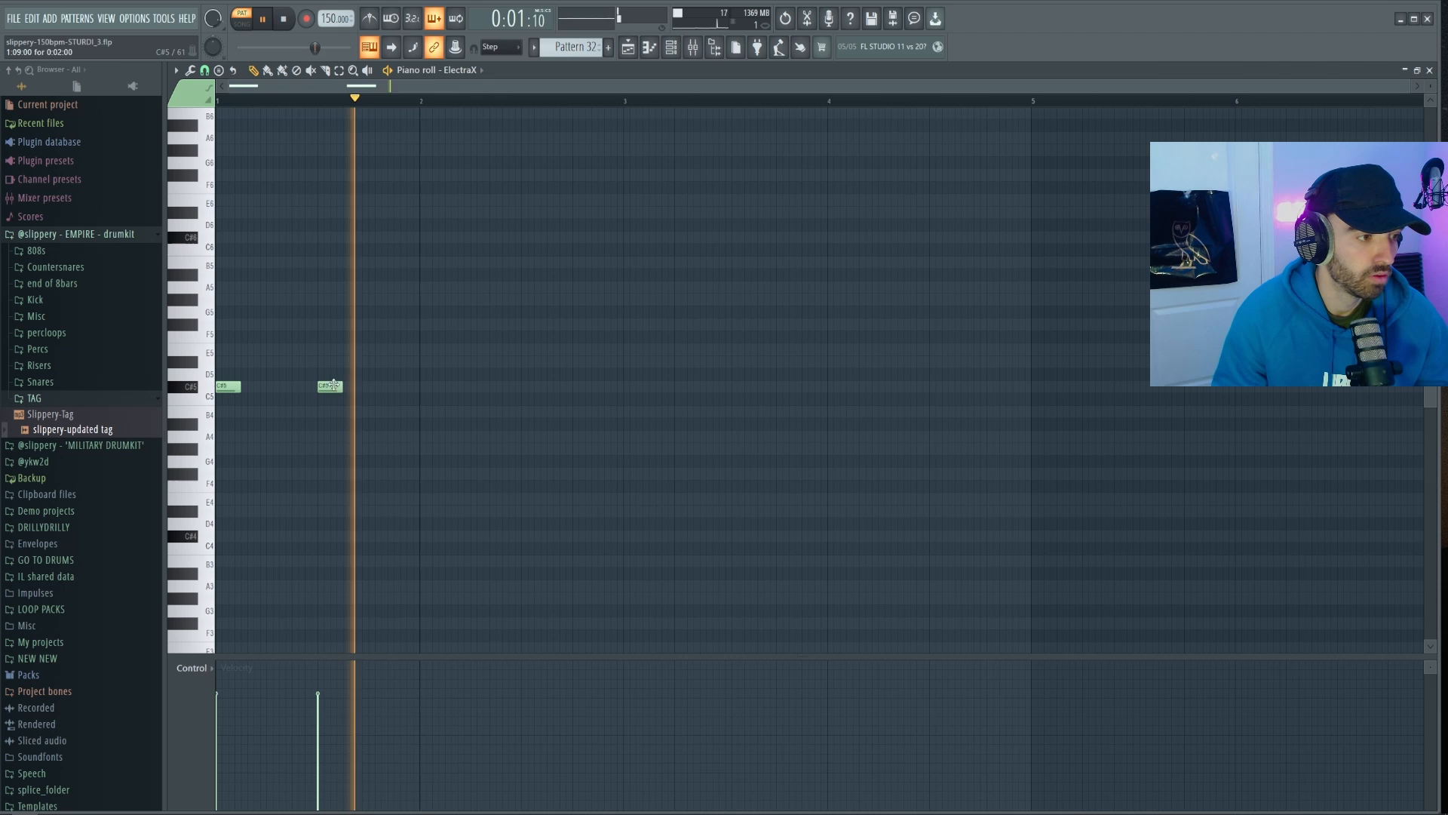
left_click(372, 375)
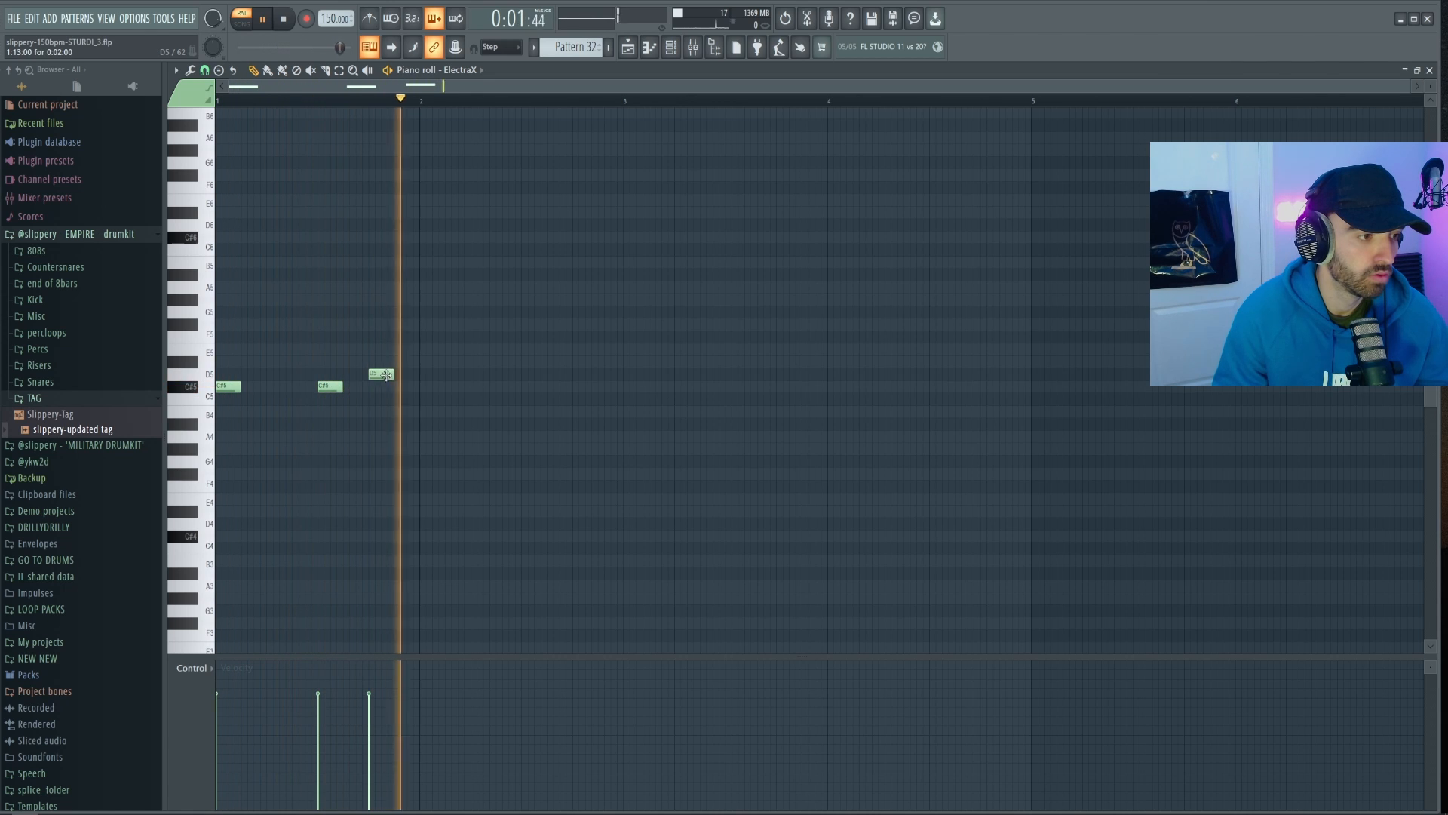
left_click(427, 387)
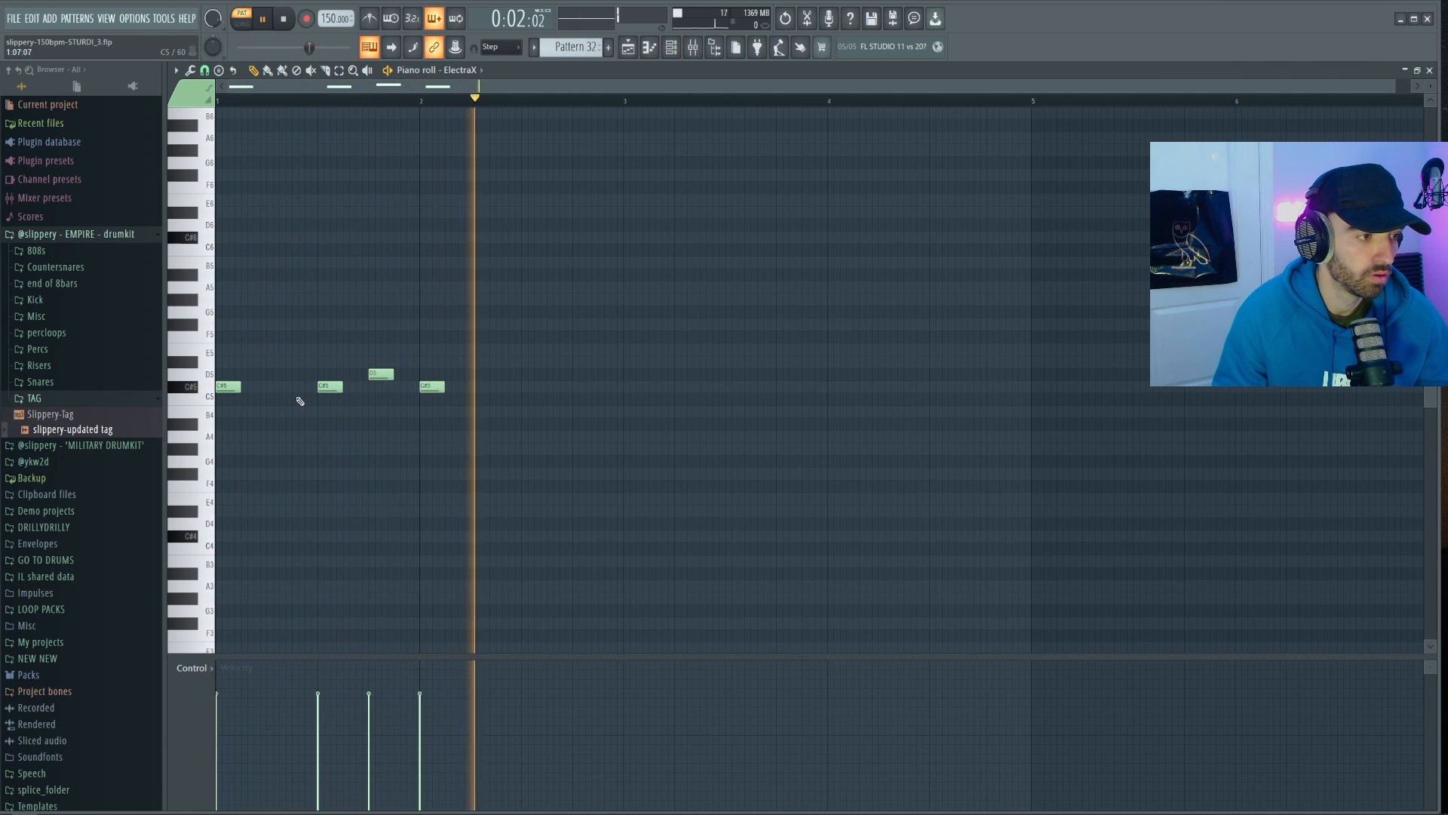
key("space")
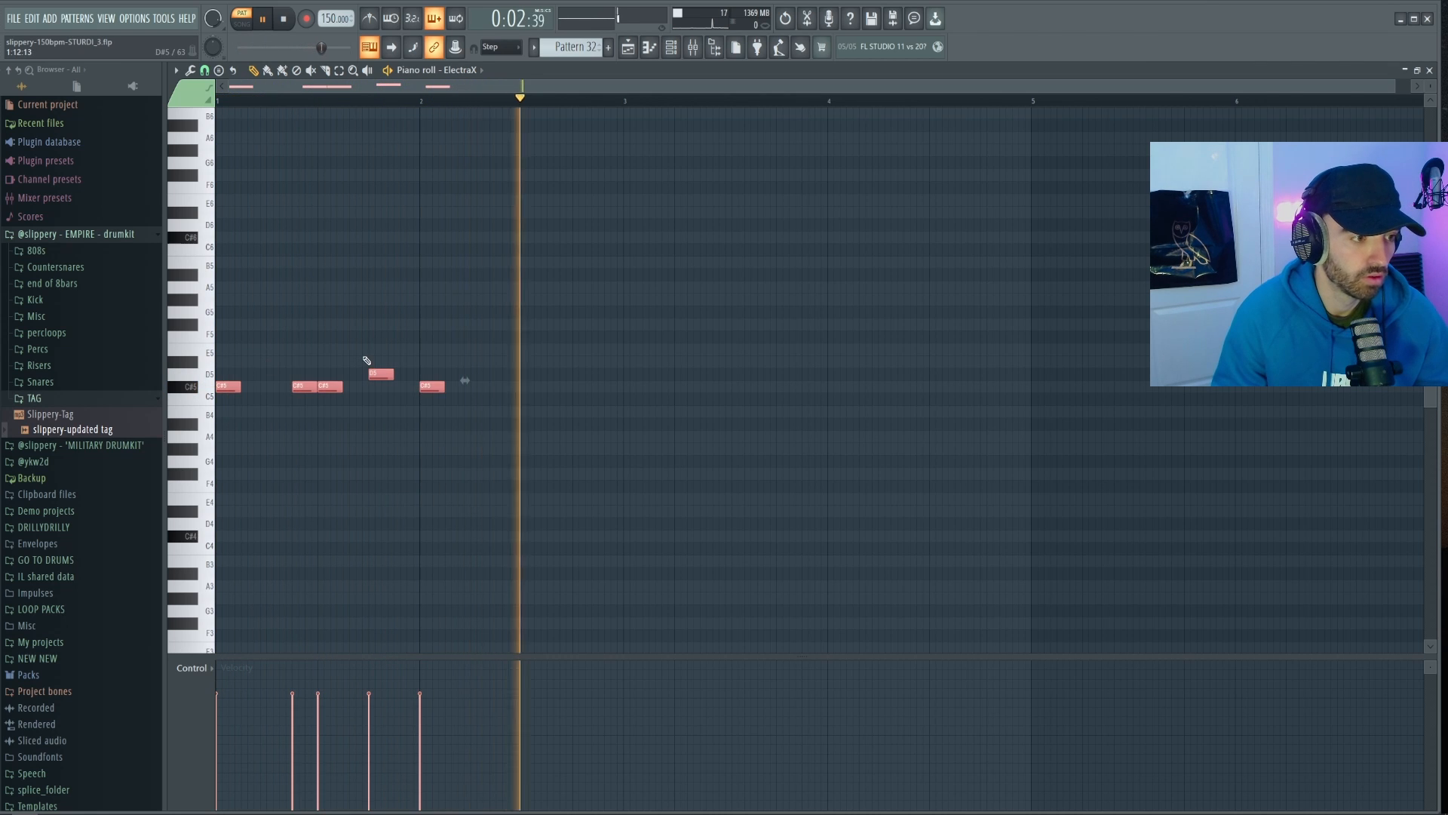
Delete the C#5 note at bar 2 and repeat the one-bar phrase until it fills eight bars
right_click(433, 386)
key("ctrl+a")
key("ctrl+b")
key("ctrl+b")
key("ctrl+b")
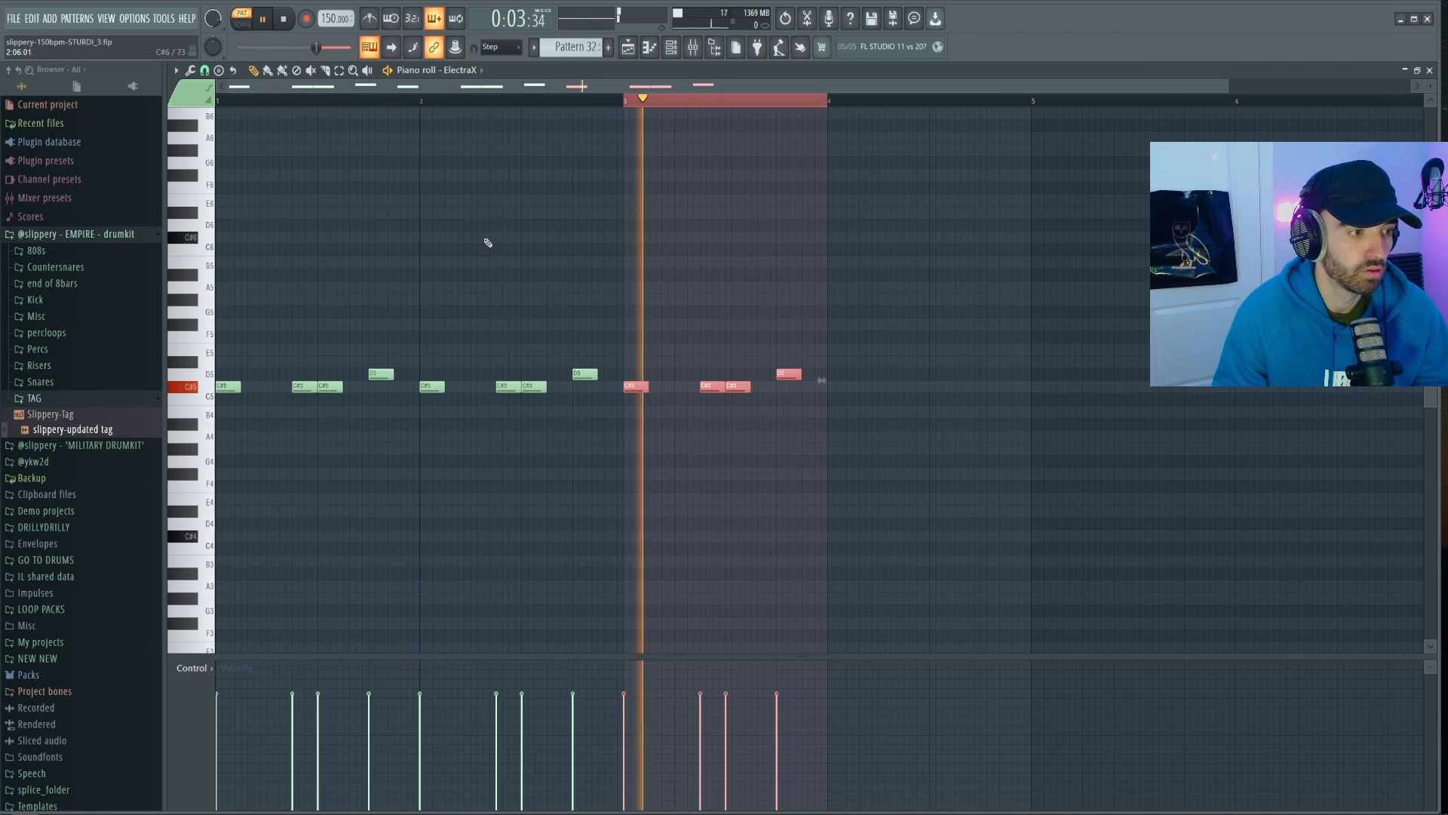
key("ctrl+a")
key("ctrl+b")
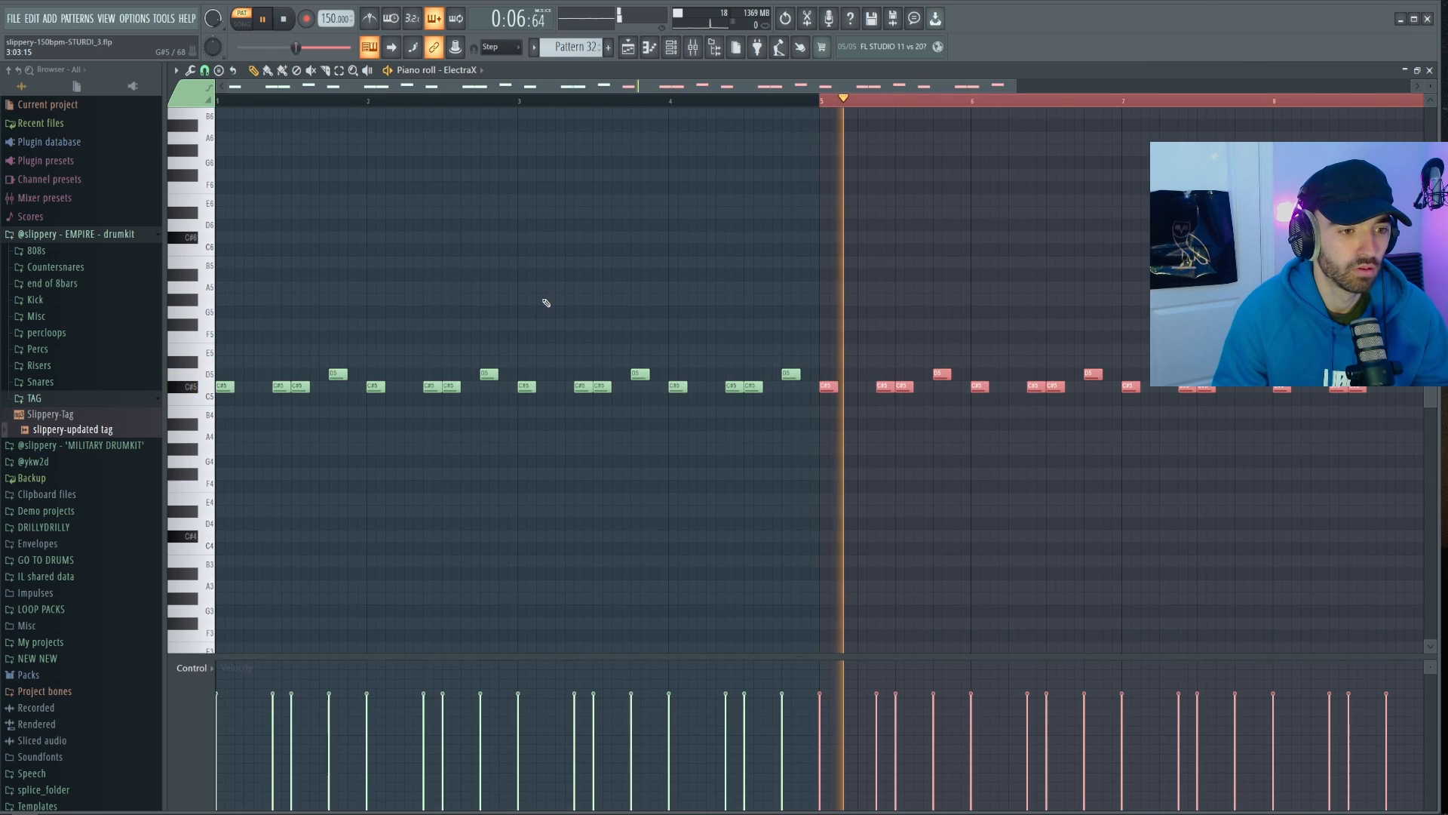
key("ctrl+d")
key("space")
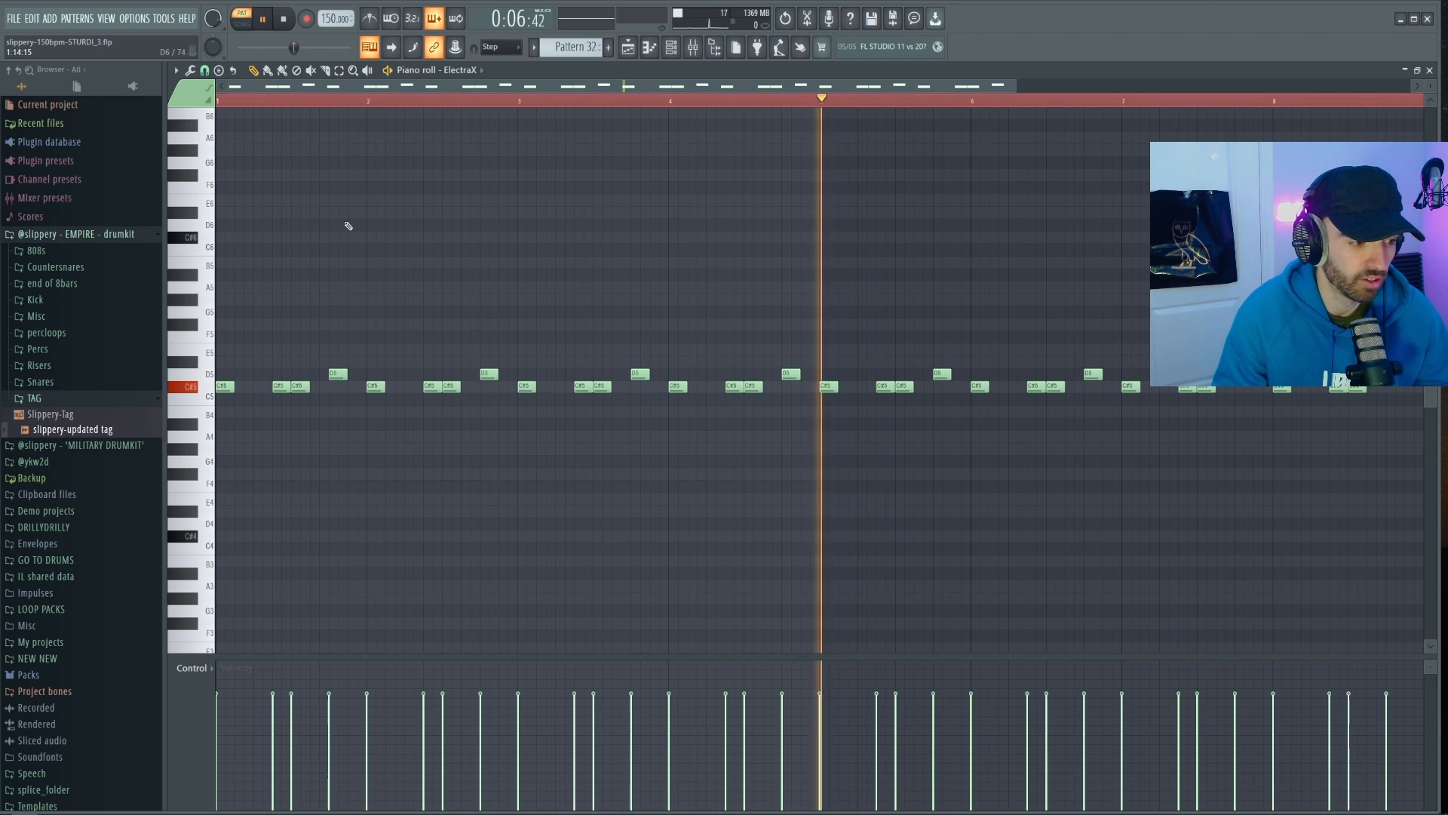
Add an A5 on the second eighth of bar 1 followed directly by a G#5, above the C#5 line
key("space")
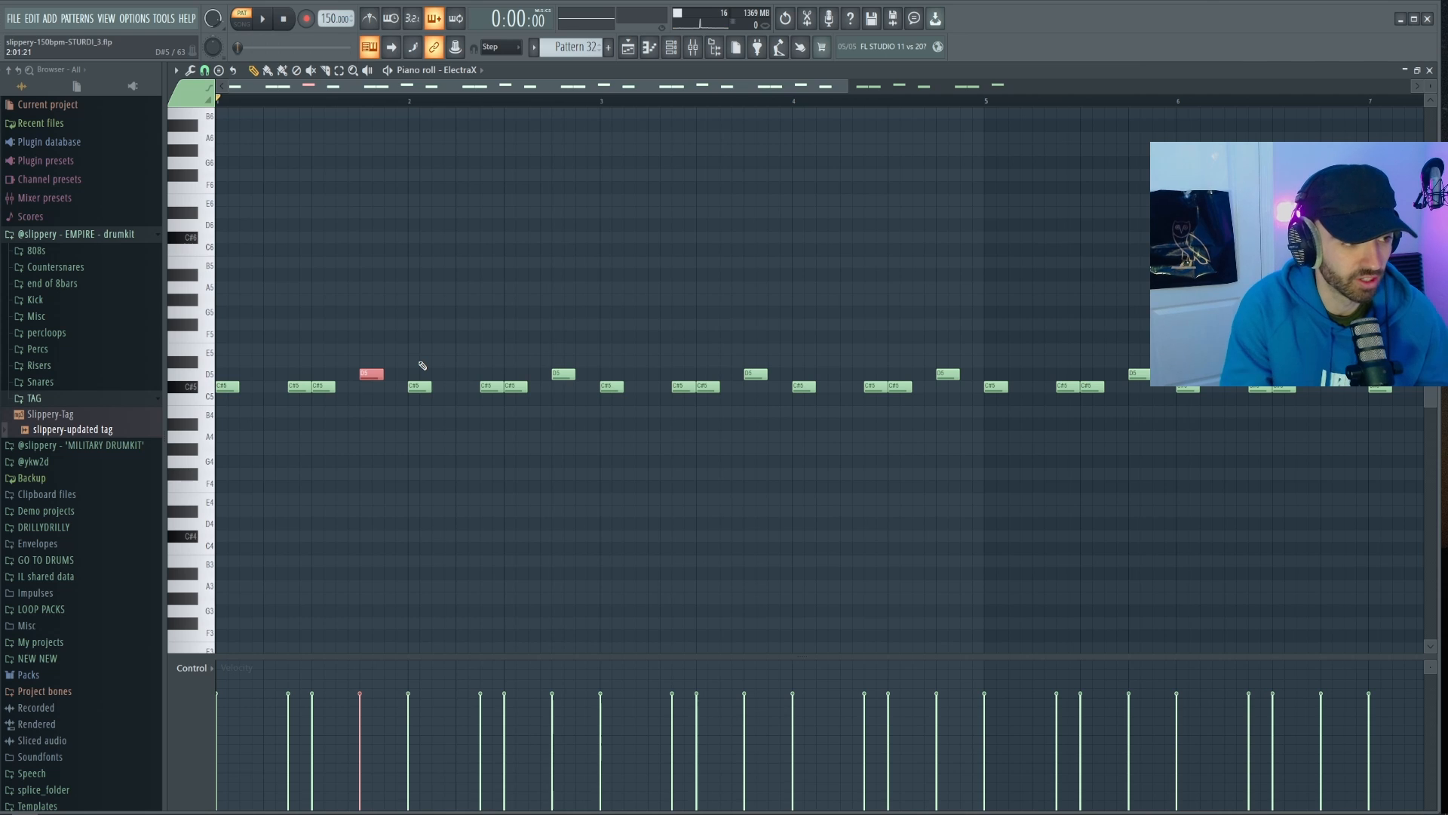
scroll(423, 366, "down", 2)
key("ctrl+d")
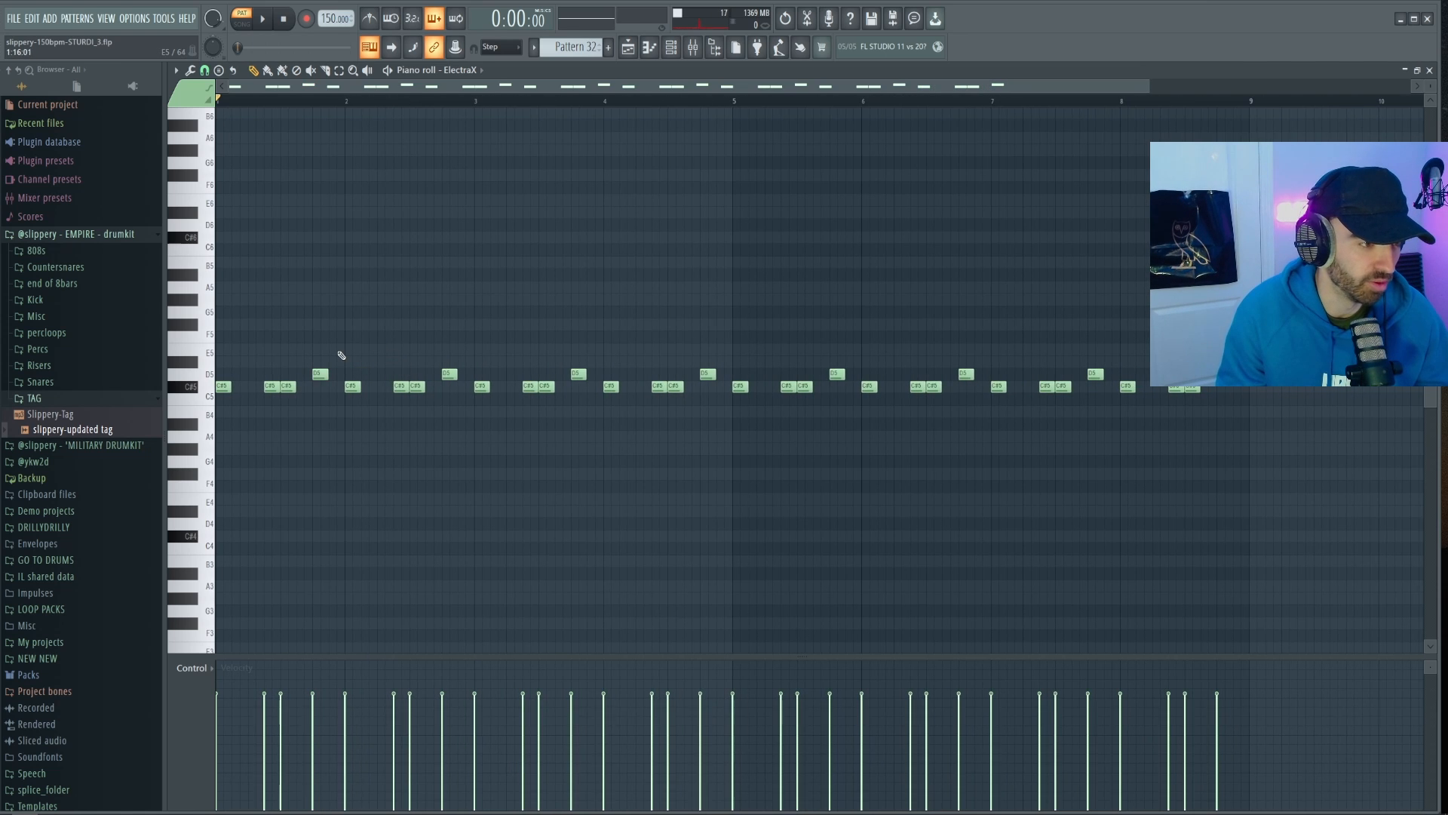
scroll(249, 317, "up", 2)
left_click(253, 287)
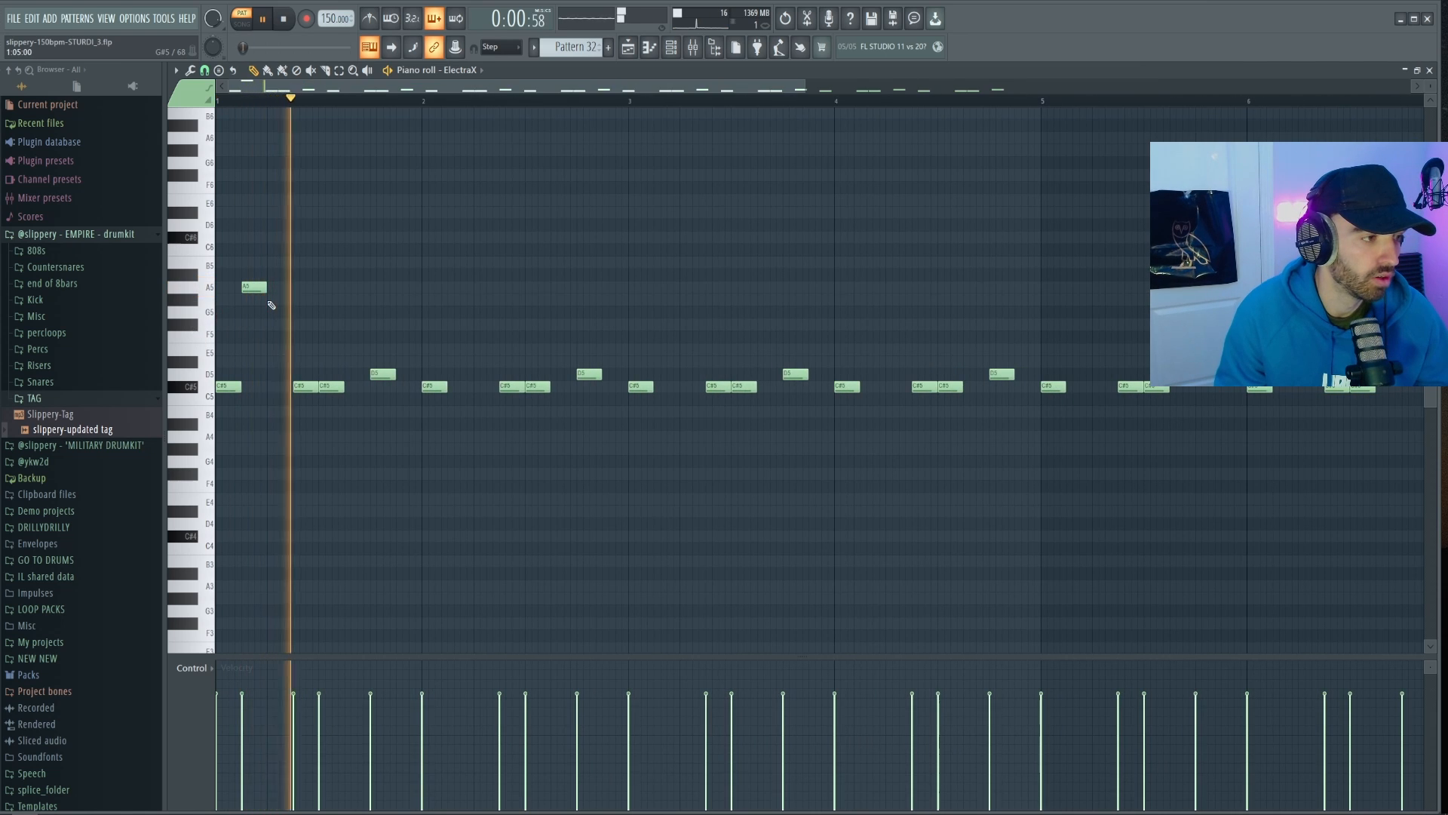
left_click(279, 299)
key("space")
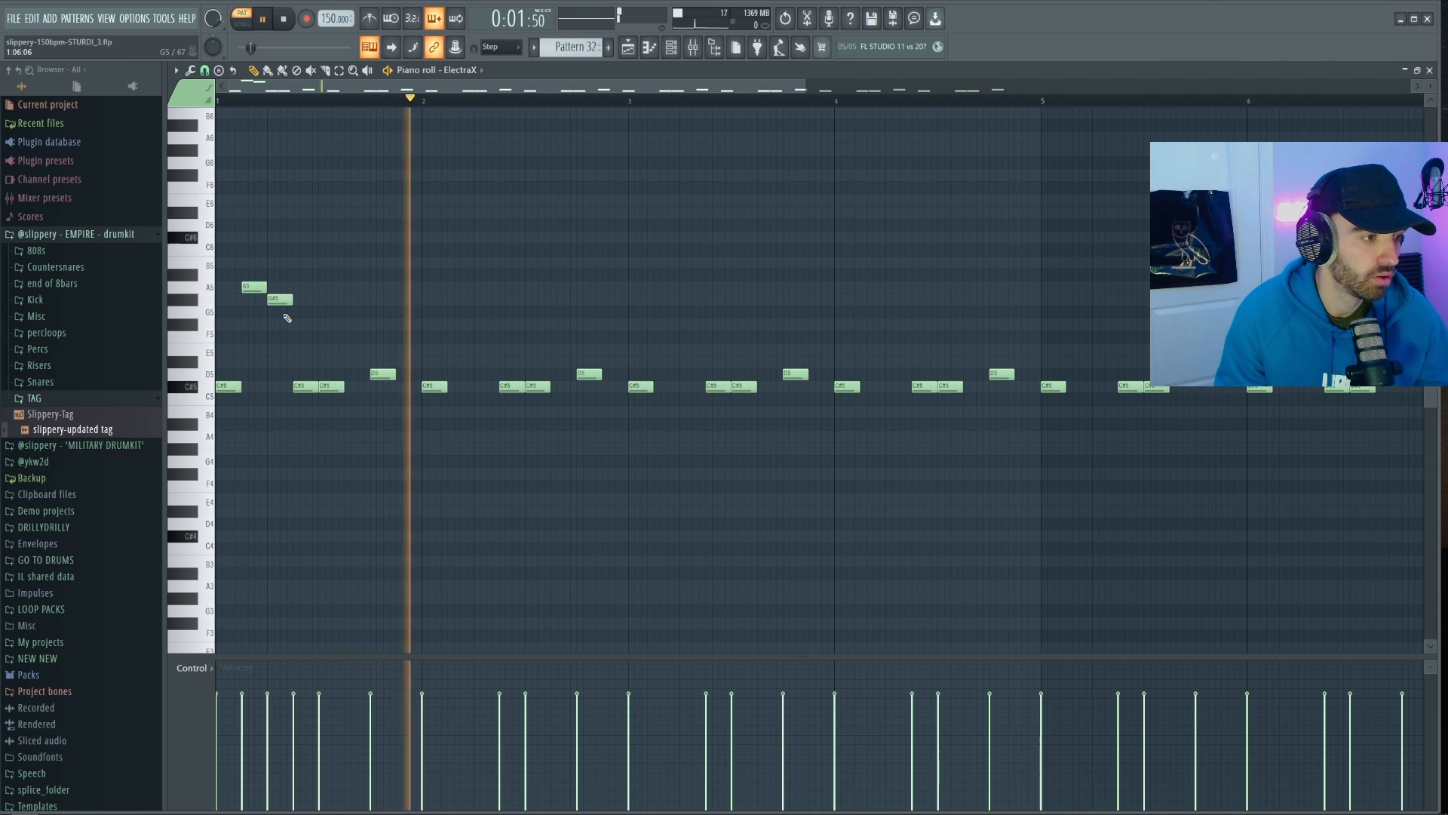
Duplicate the A5 and G#5 pair within bar 1, copy the pairs to bar 2, and repeat them across all eight bars
left_click_drag(309, 309, 261, 280)
key("space")
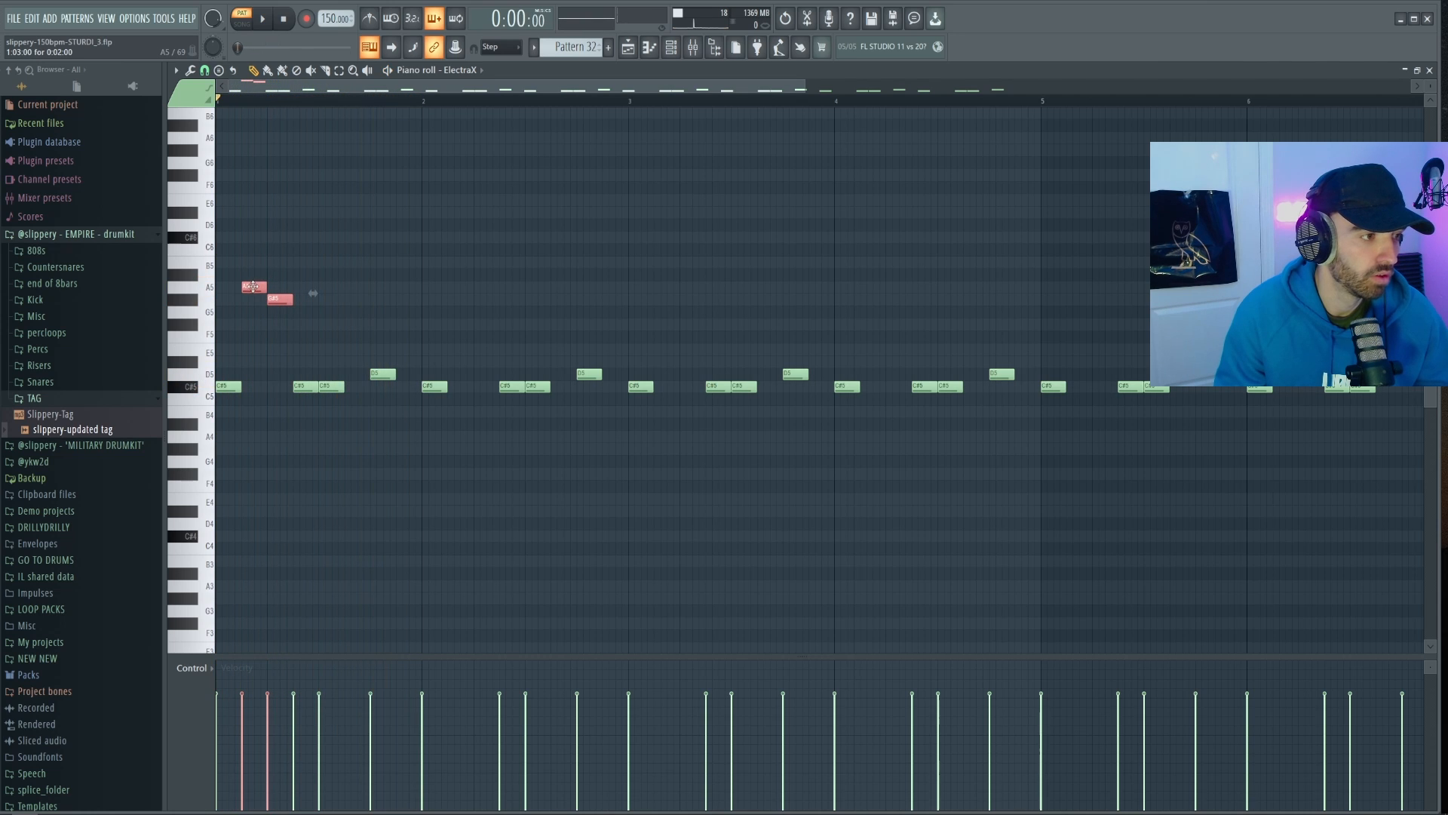
key("space")
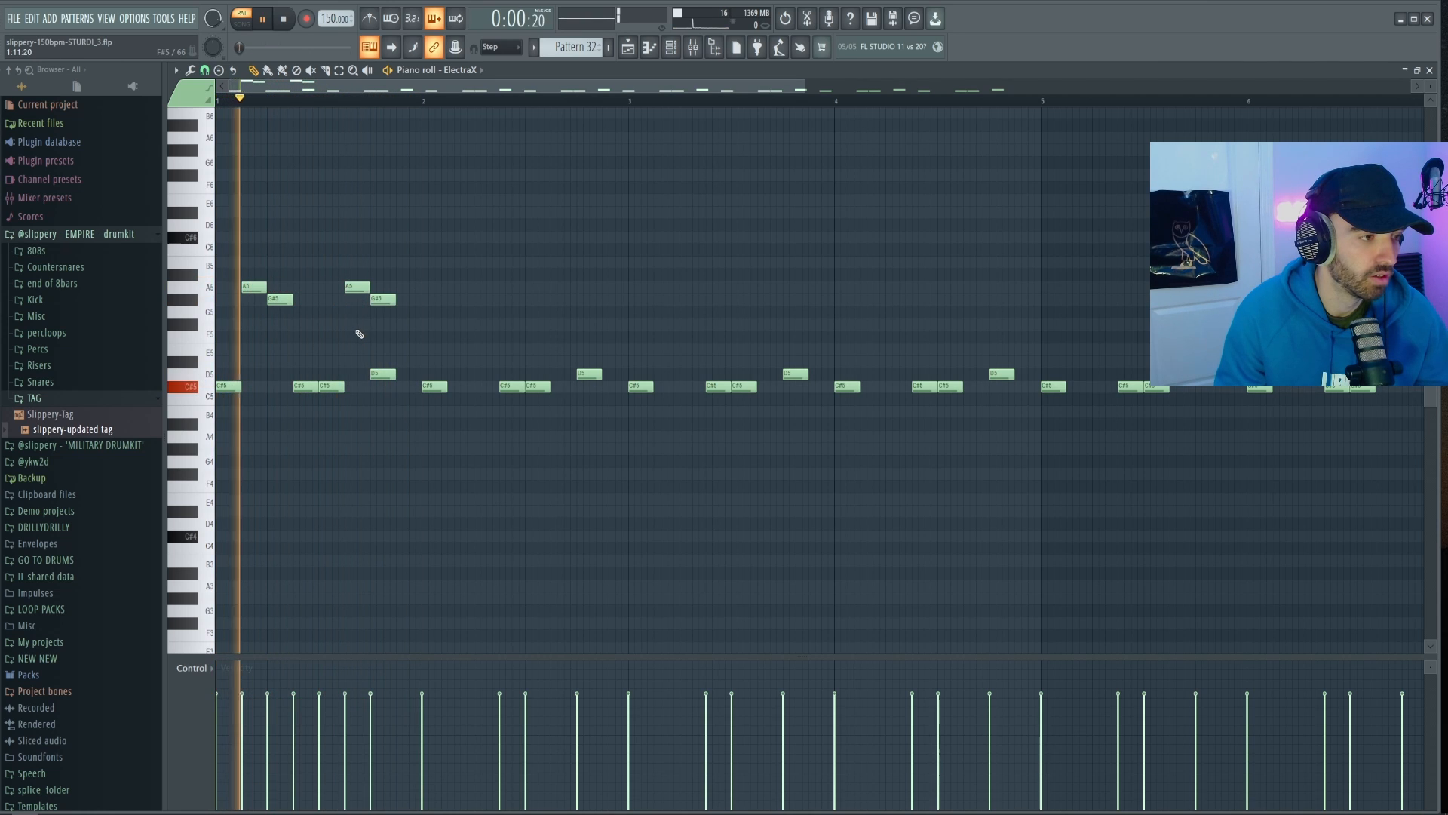
left_click_drag(440, 327, 456, 284)
key("space")
key("space")
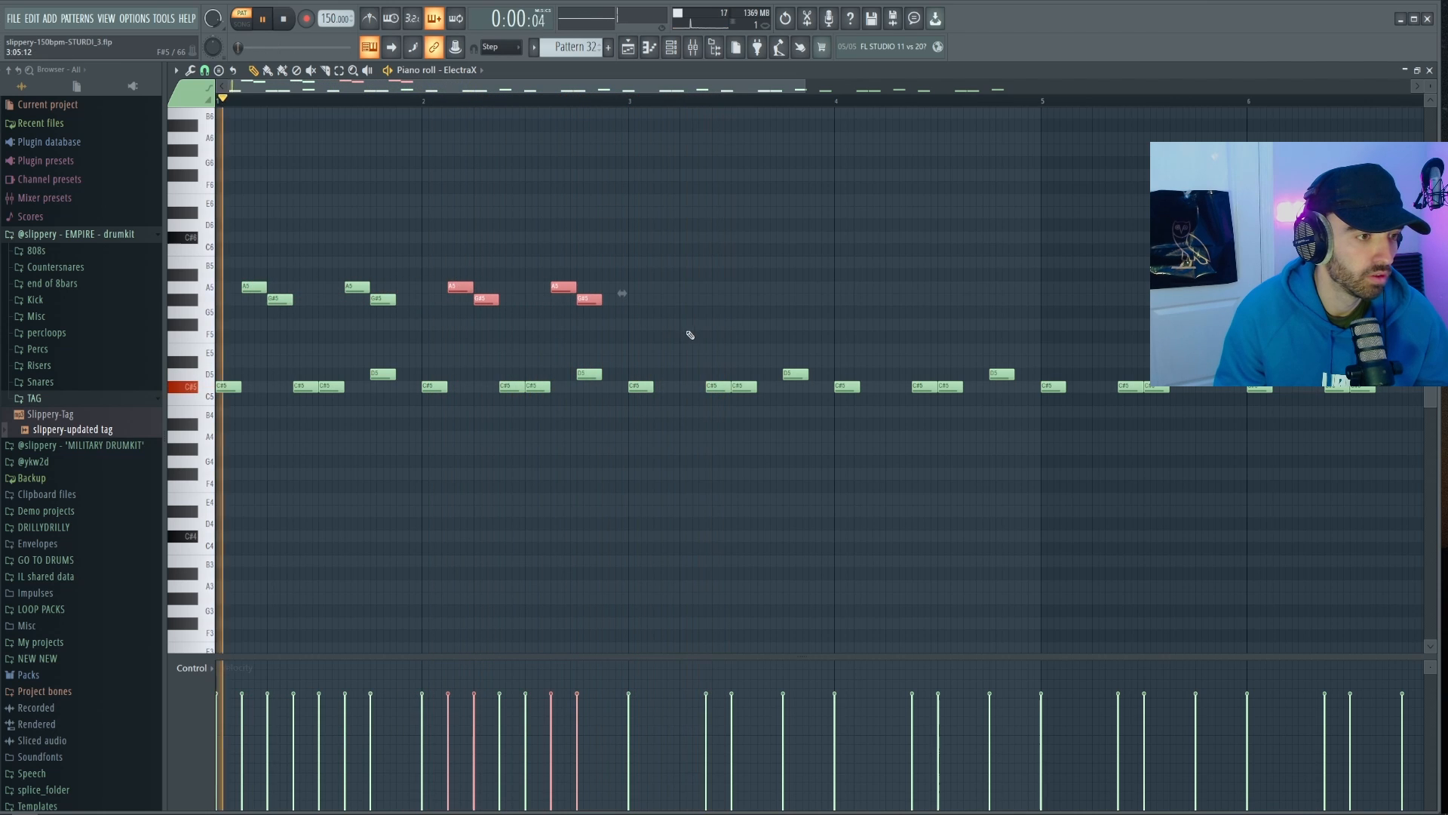
left_click_drag(673, 316, 109, 262)
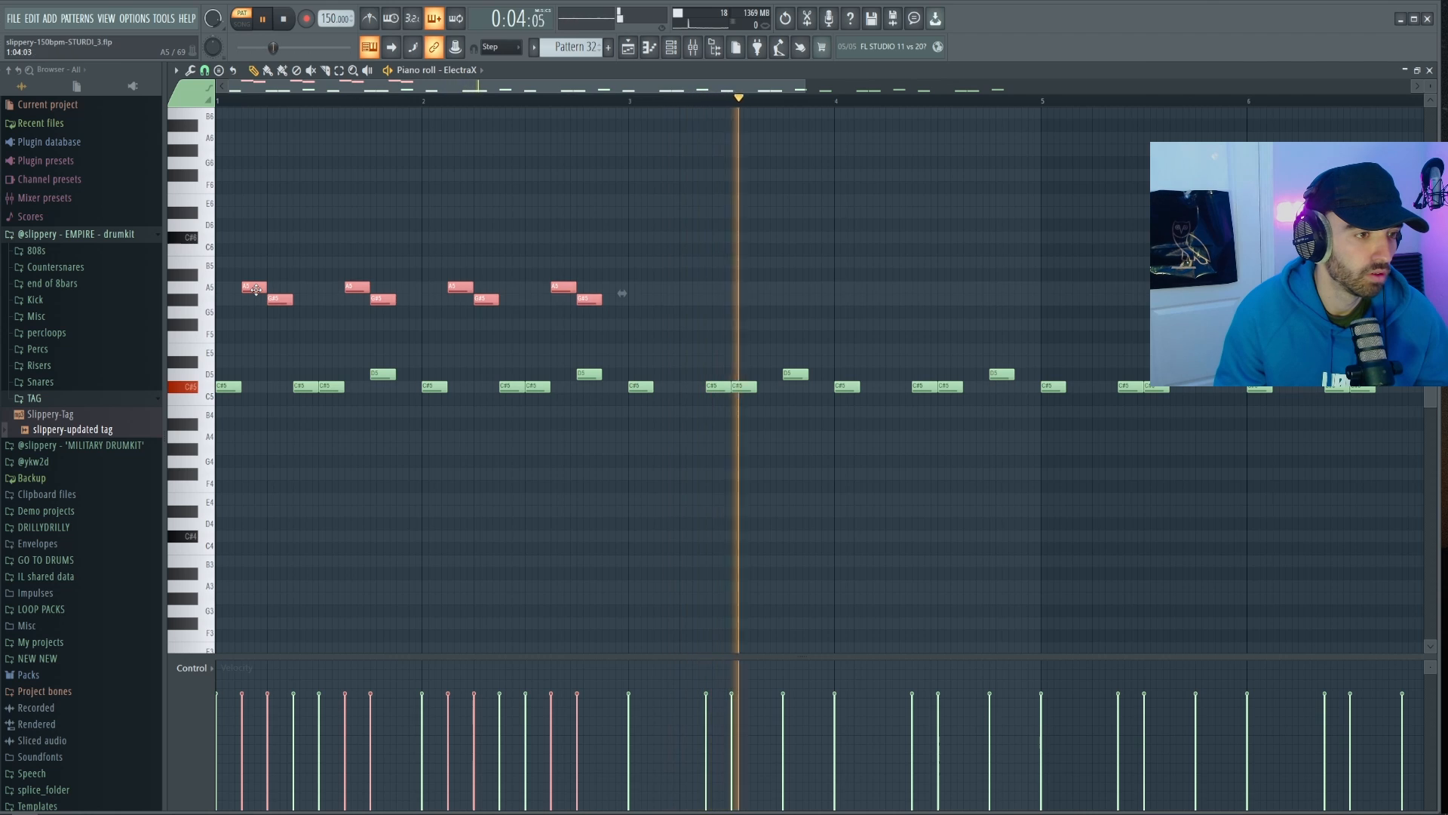
key("ctrl+b")
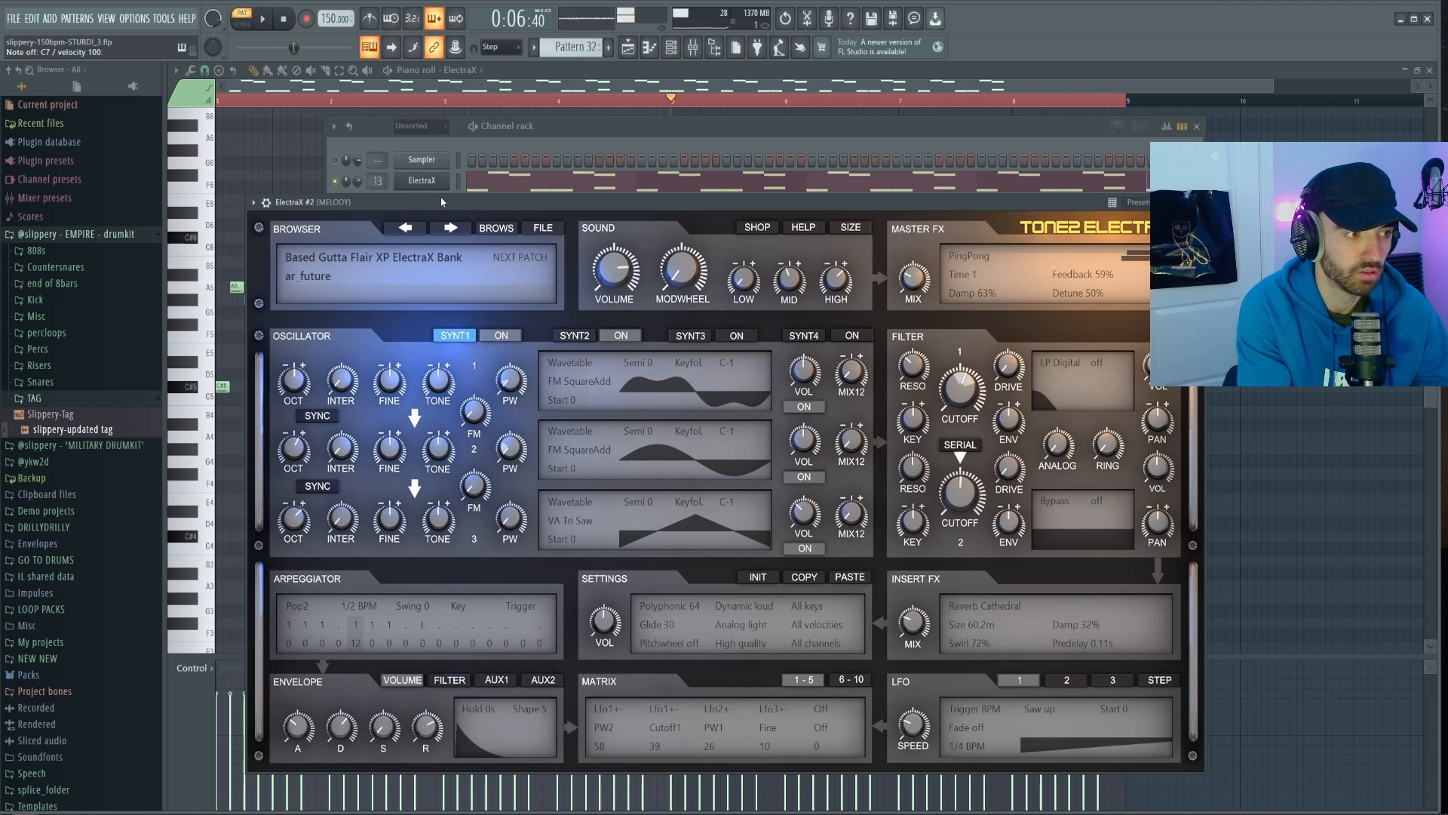
Reuse the melody in the ElectraX #2 channel and double the length of the closing G#5 and D5 notes in bars 1 to 7
left_click_drag(441, 202, 439, 232)
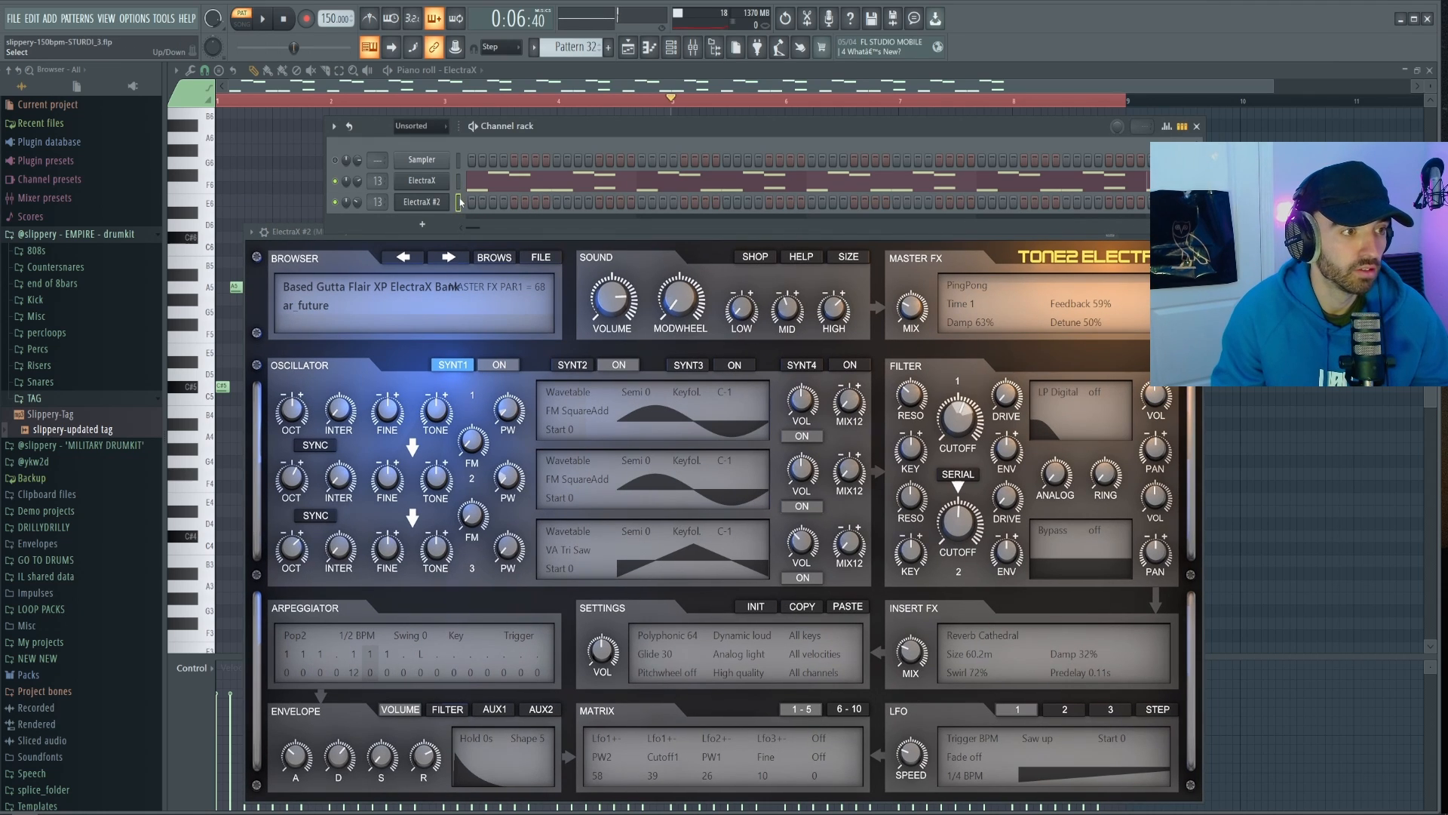
right_click(460, 202)
left_click(467, 201)
key("space")
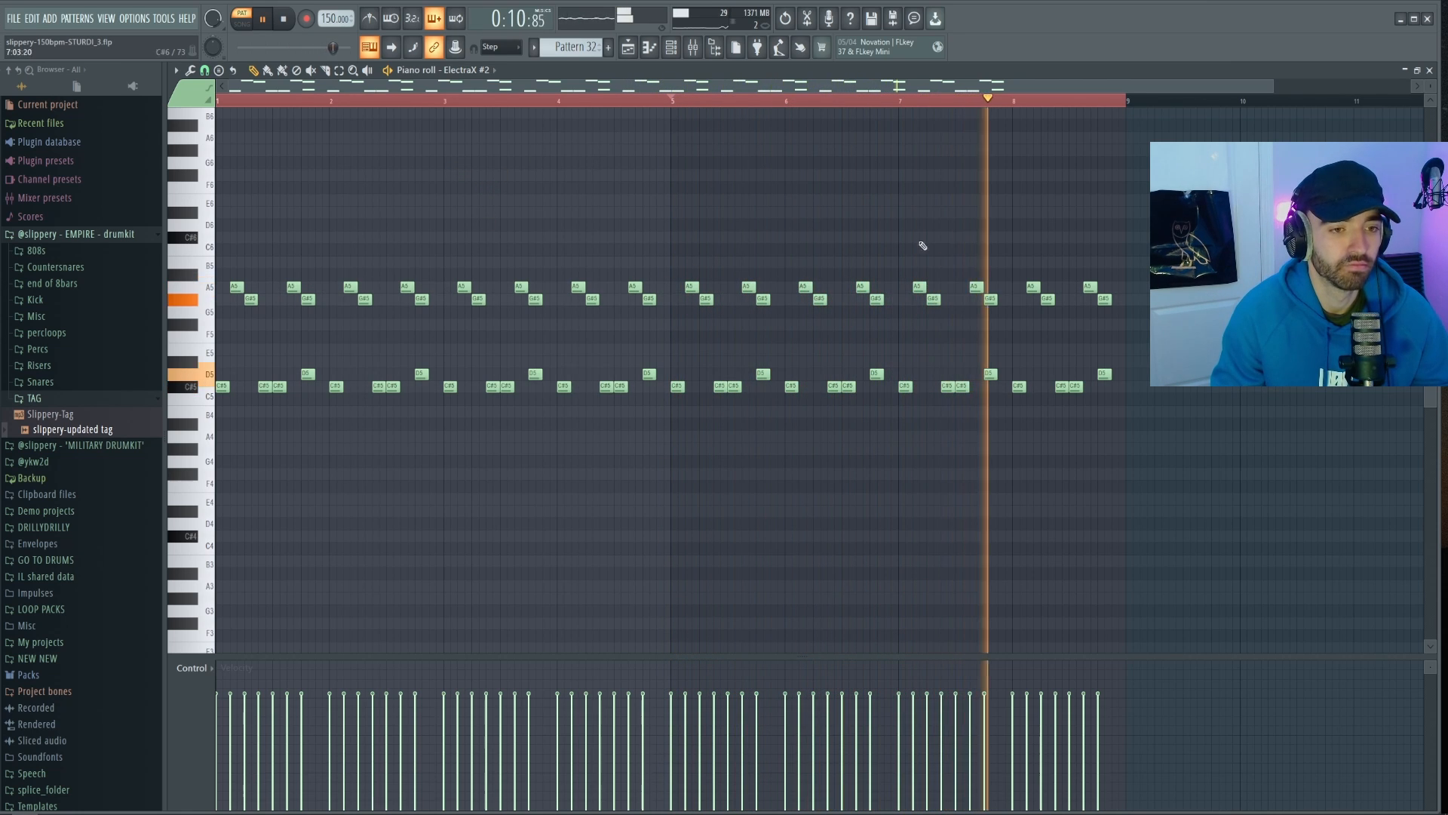
key("ctrl+a")
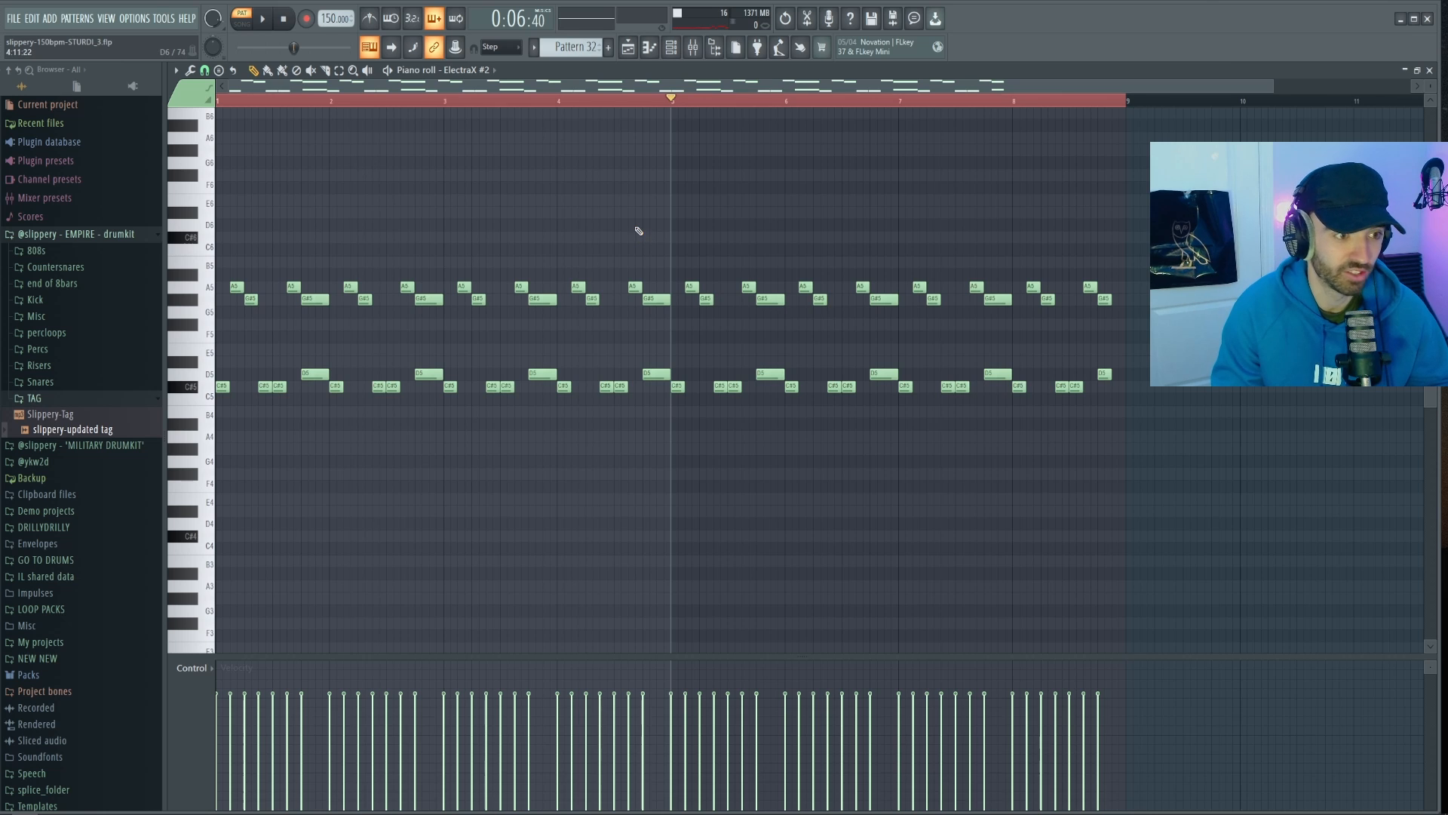
Review the effects on the MELODY mixer track, including Fruity Parametric EQ 2, ValhallaFreqEcho and ValhallaVintageVerb
left_click(257, 123)
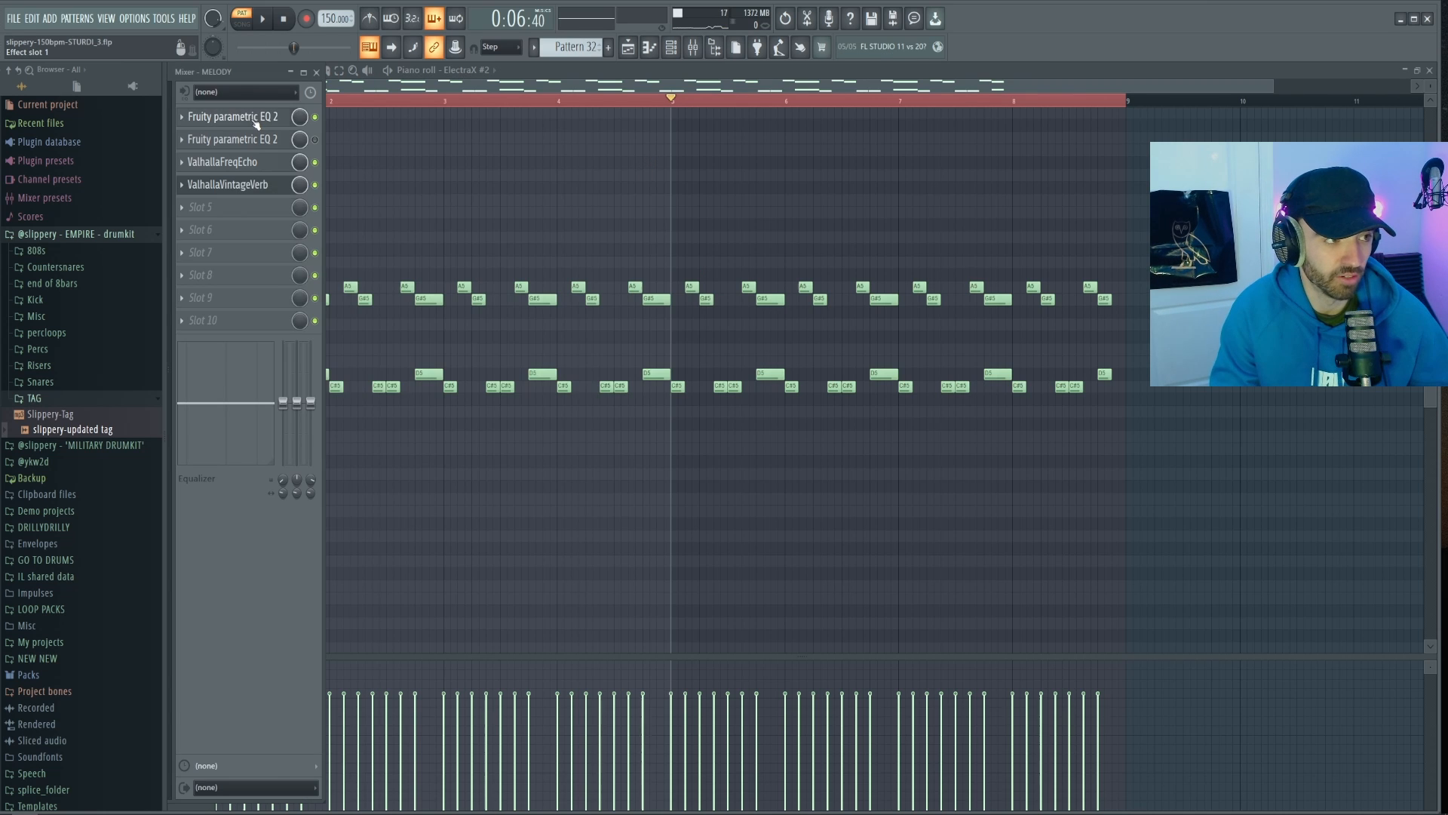
left_click(260, 163)
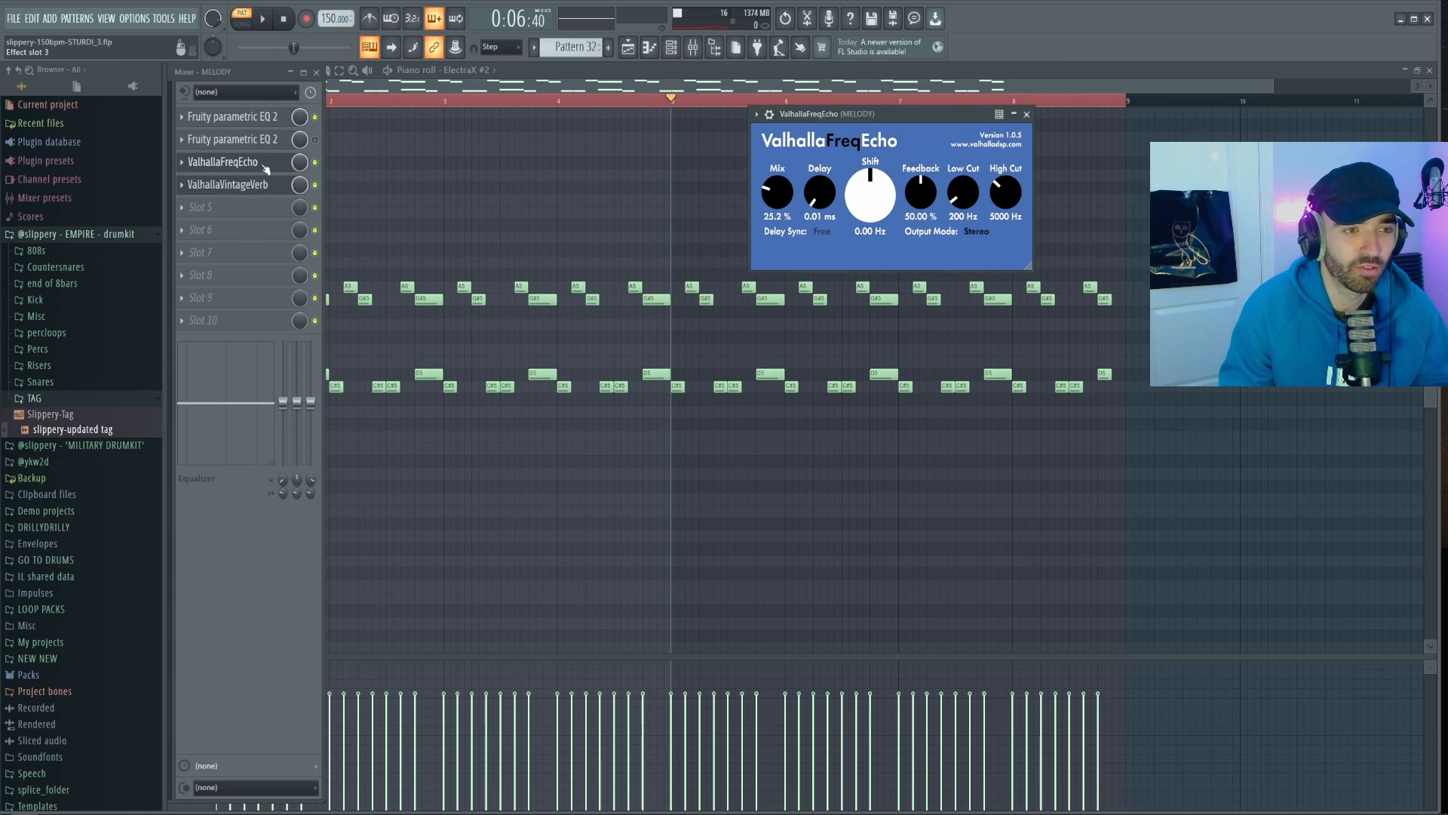
left_click(265, 167)
left_click(260, 185)
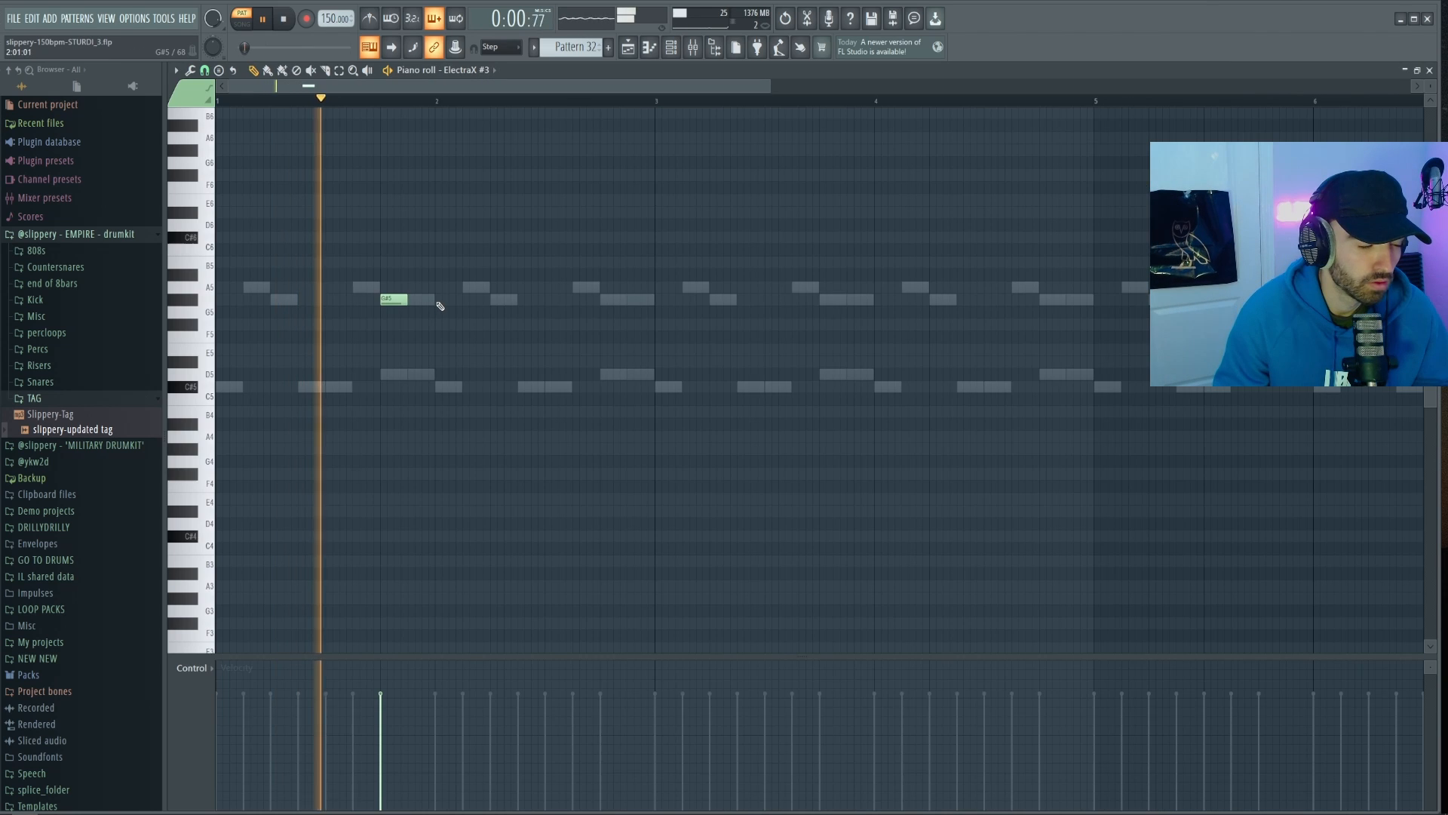
In the ElectraX #3 piano roll, add three more G#5 notes at quarter-bar intervals from the start of bar 2
left_click(445, 299)
left_click(492, 300)
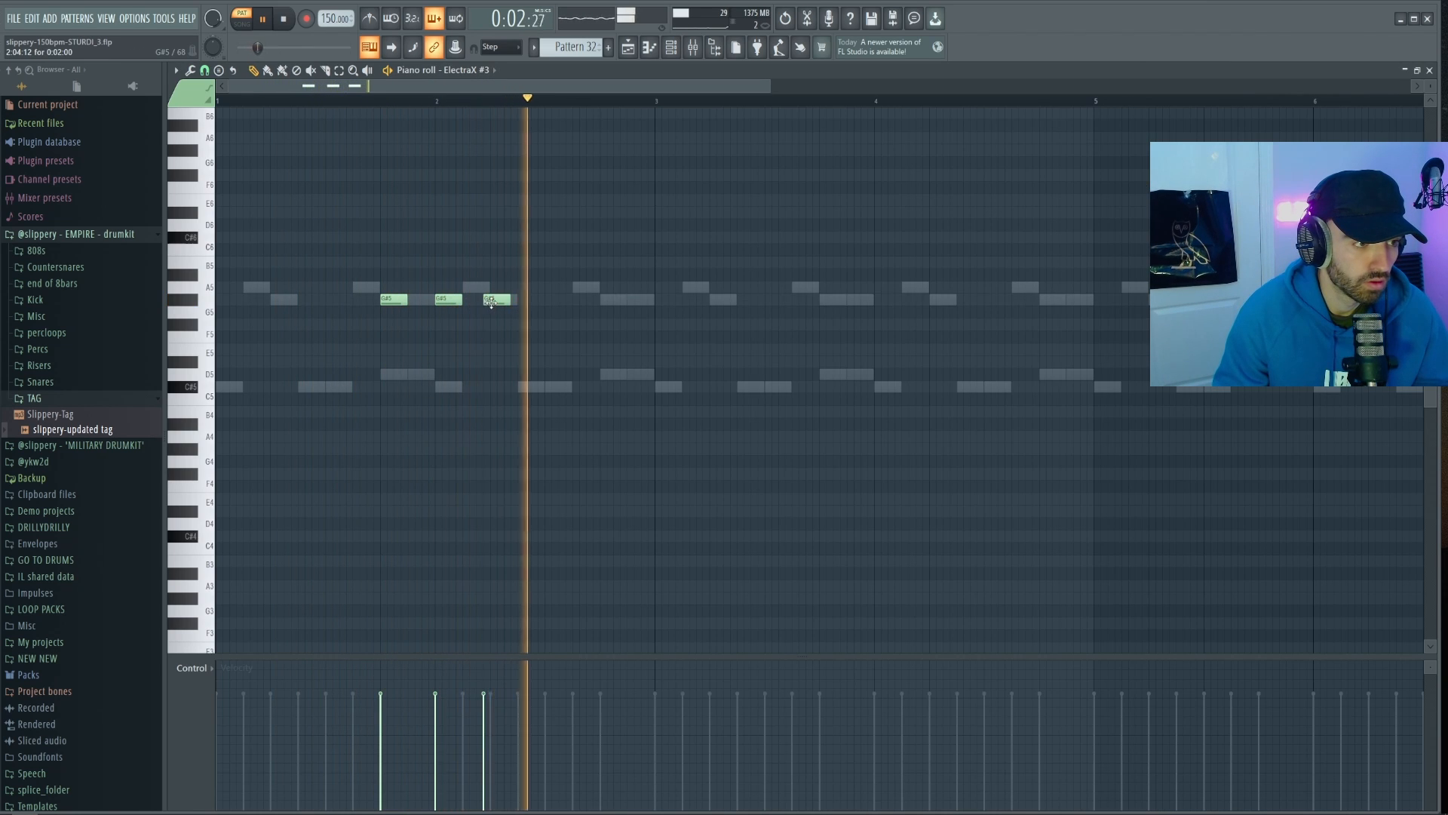
left_click_drag(491, 303, 498, 302)
left_click(549, 301)
Ramp the velocities of the four G#5 notes progressively downward and play the result
left_click_drag(629, 310, 210, 305)
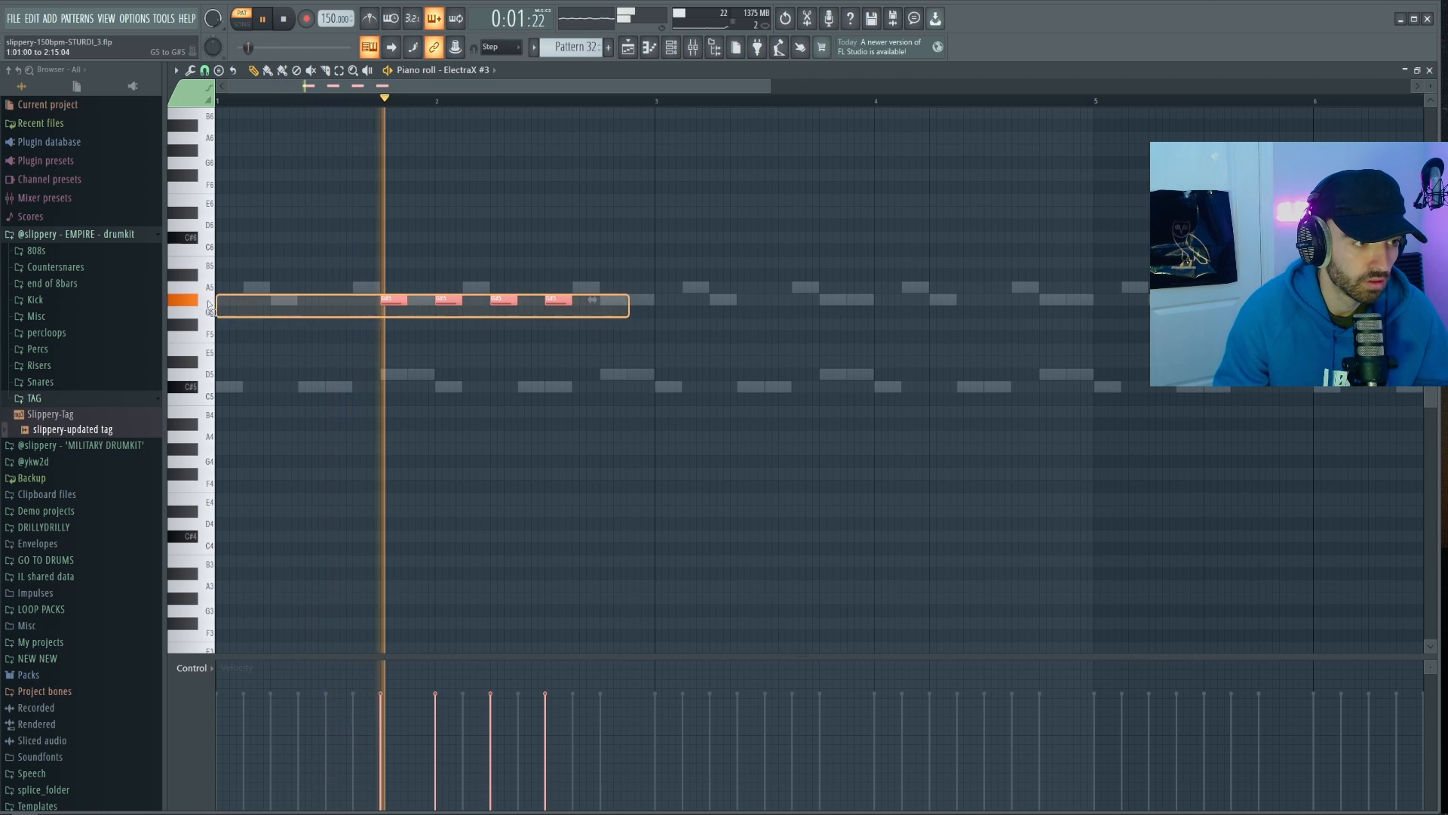
key("space")
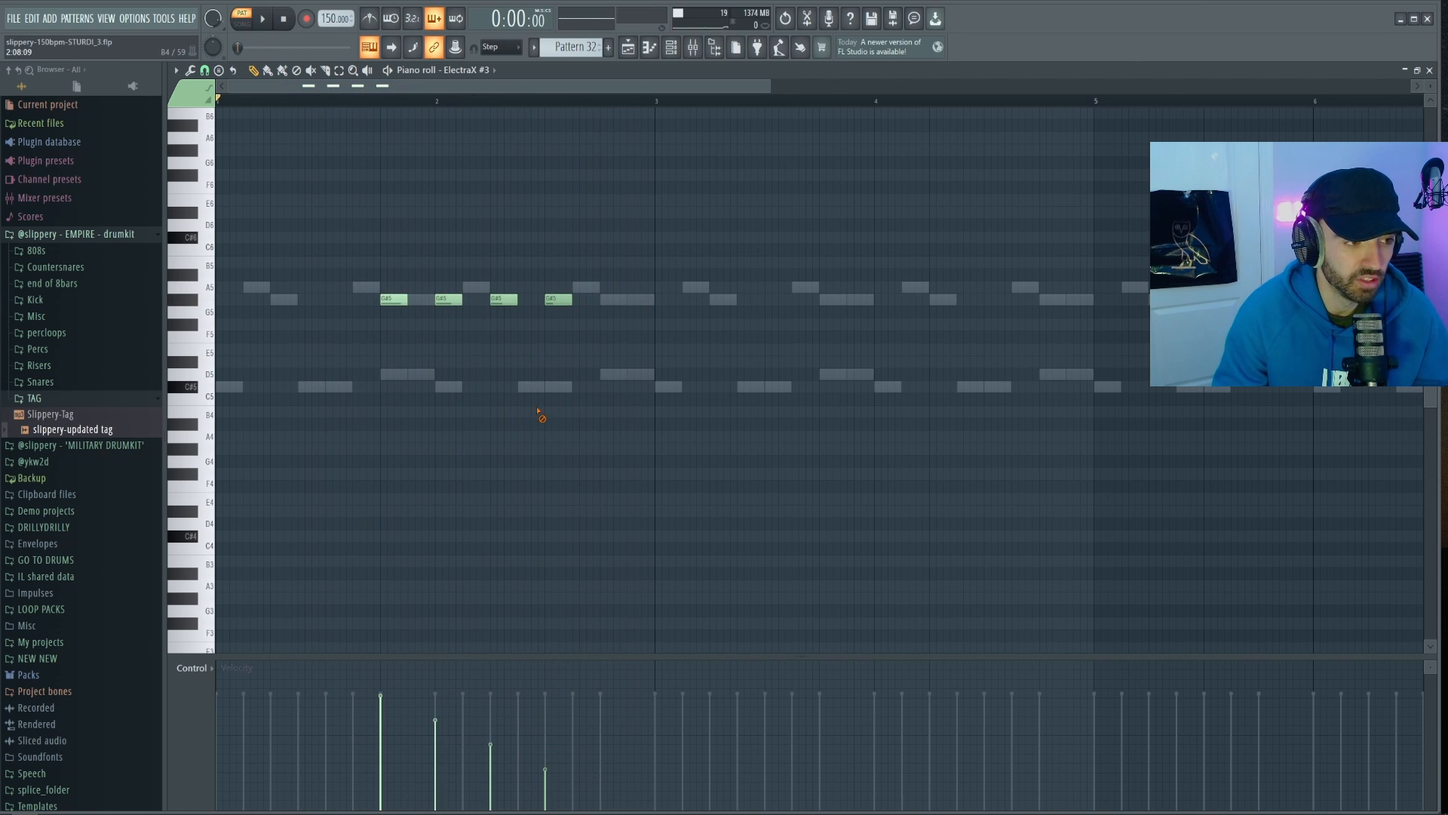
key("space")
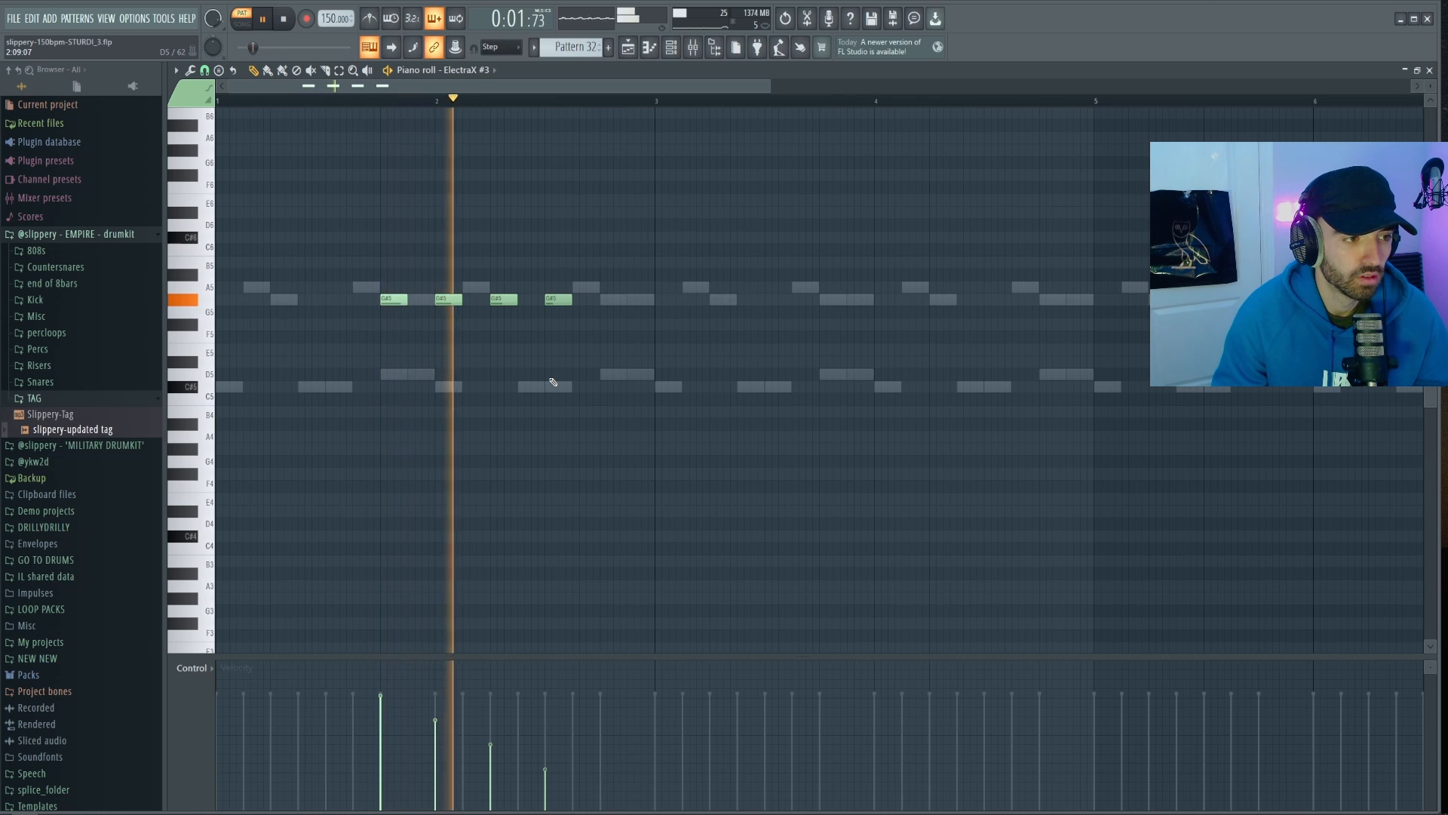
key("space")
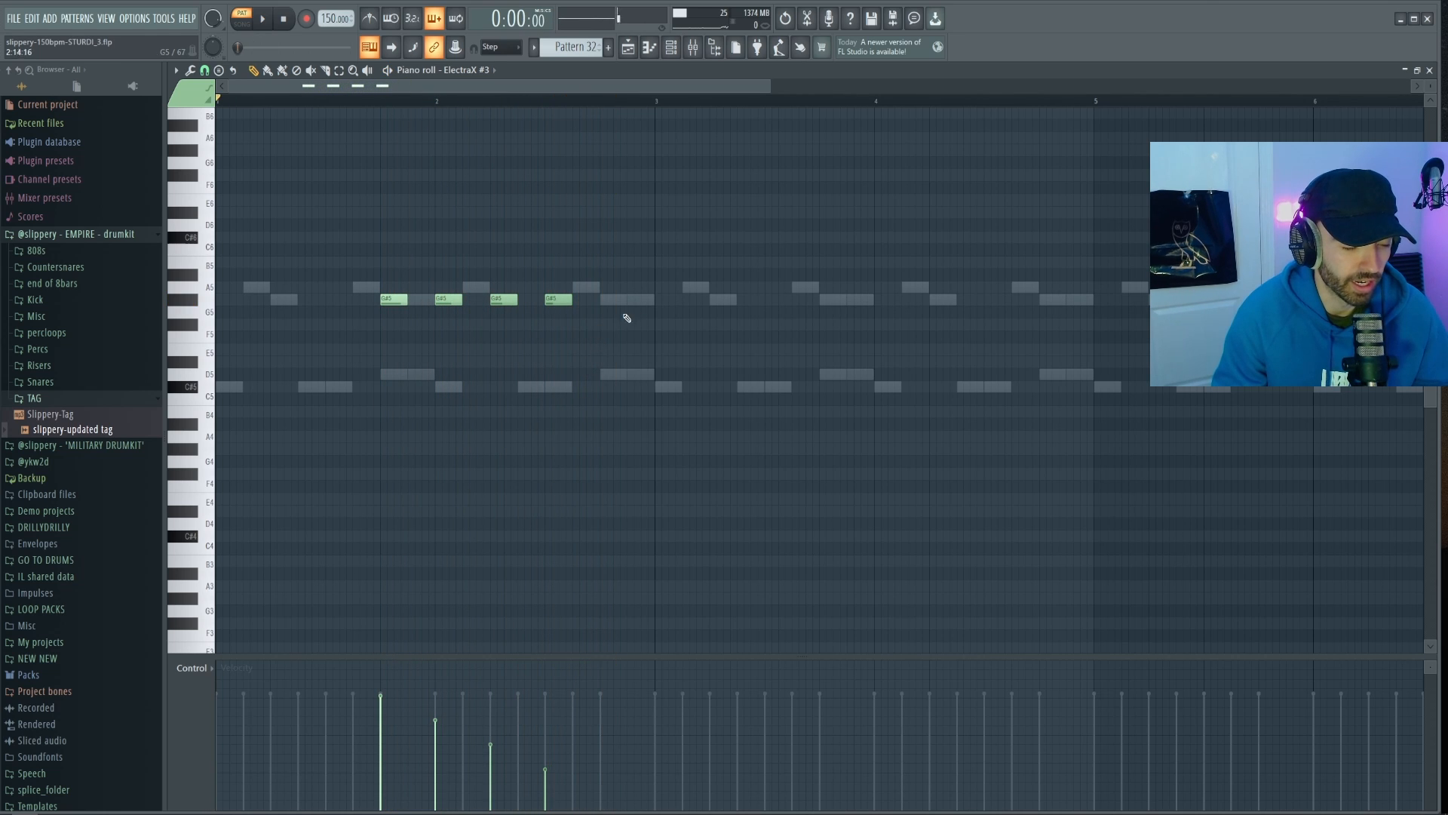
Draw a falling channel volume ramp across the four G#5 notes, from about -6.2 dB to about -23.6 dB, and play it back
left_click_drag(655, 308, 378, 280)
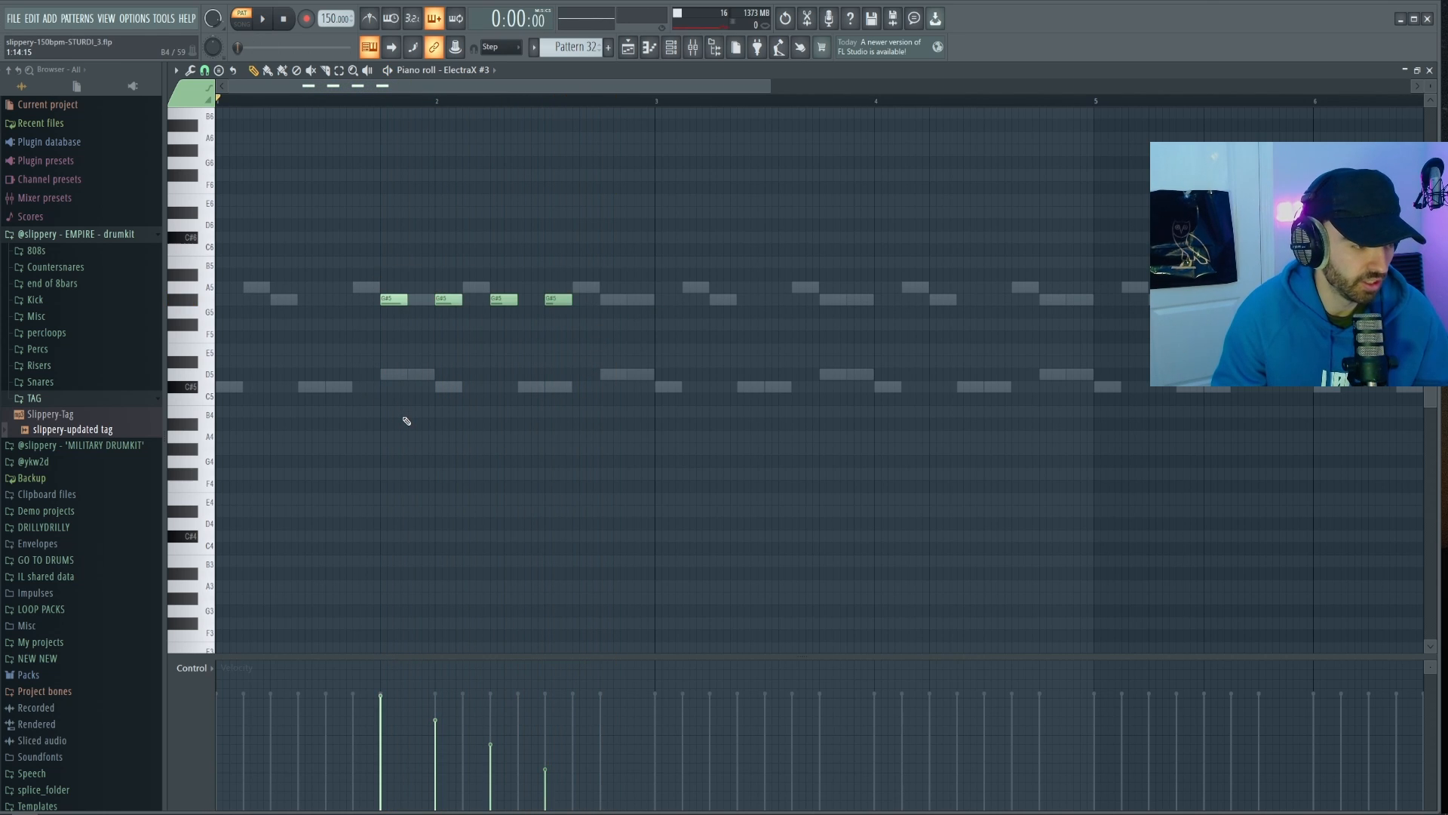
left_click_drag(641, 360, 357, 243)
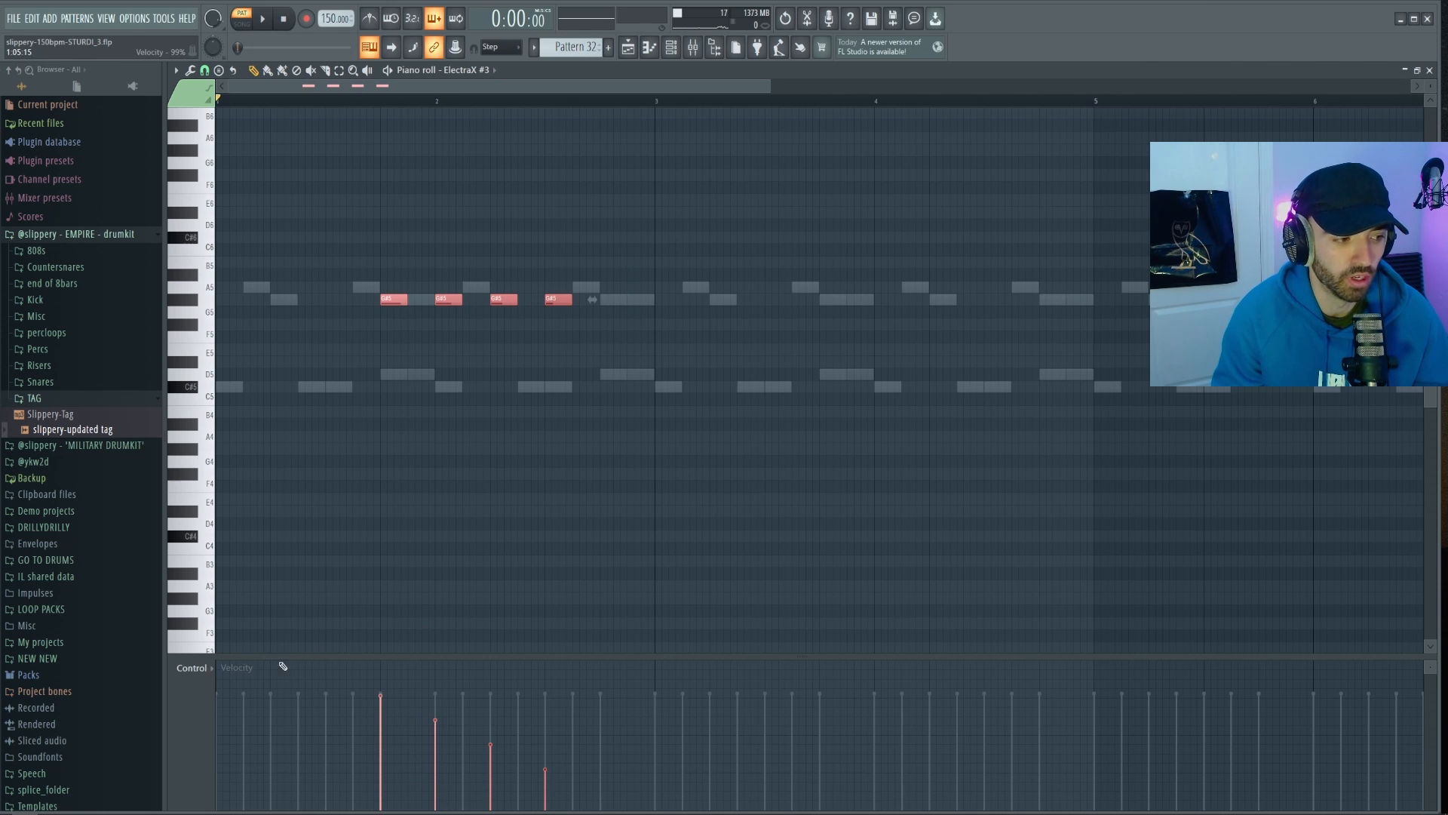
left_click(236, 668)
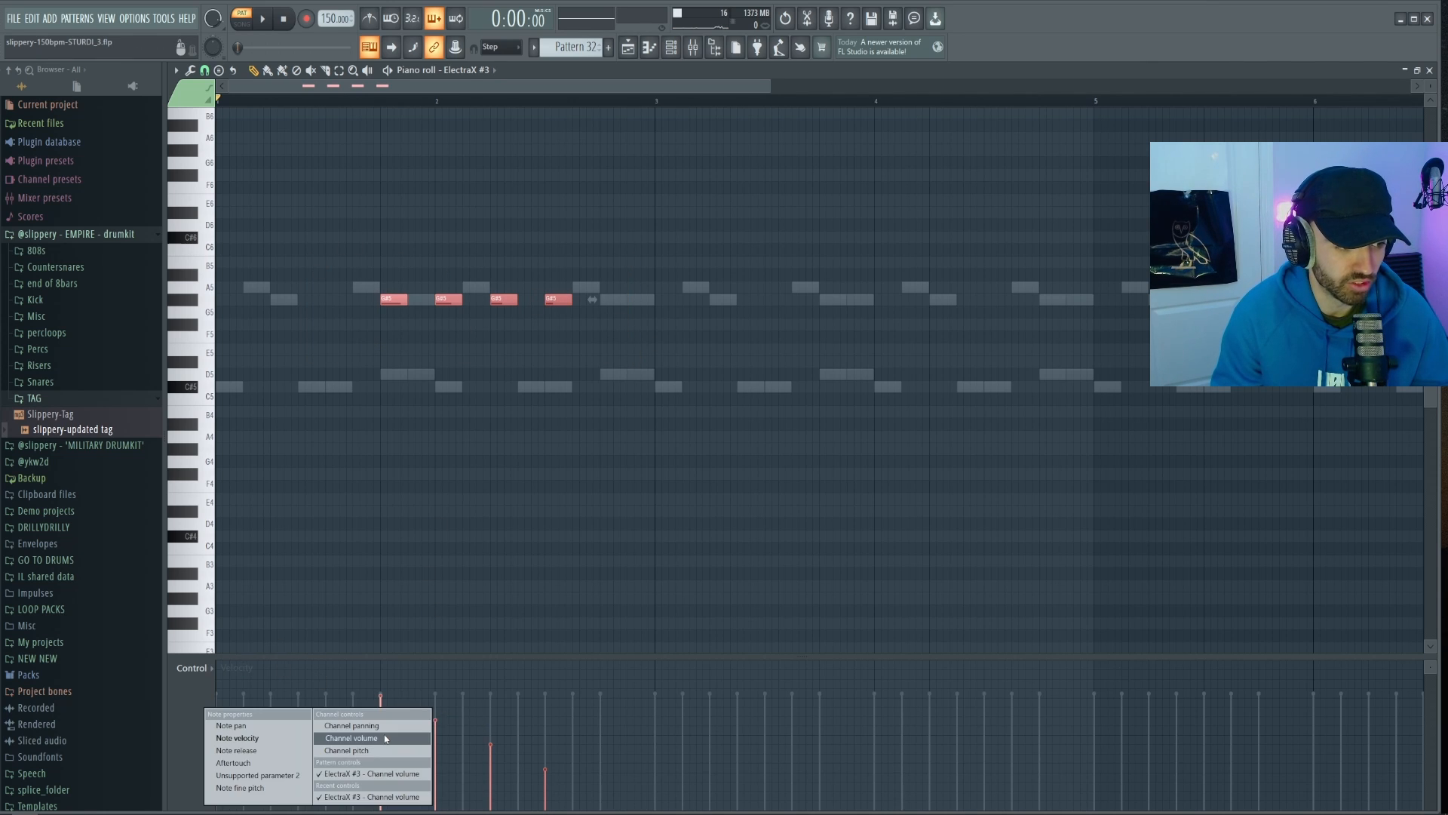
left_click(386, 737)
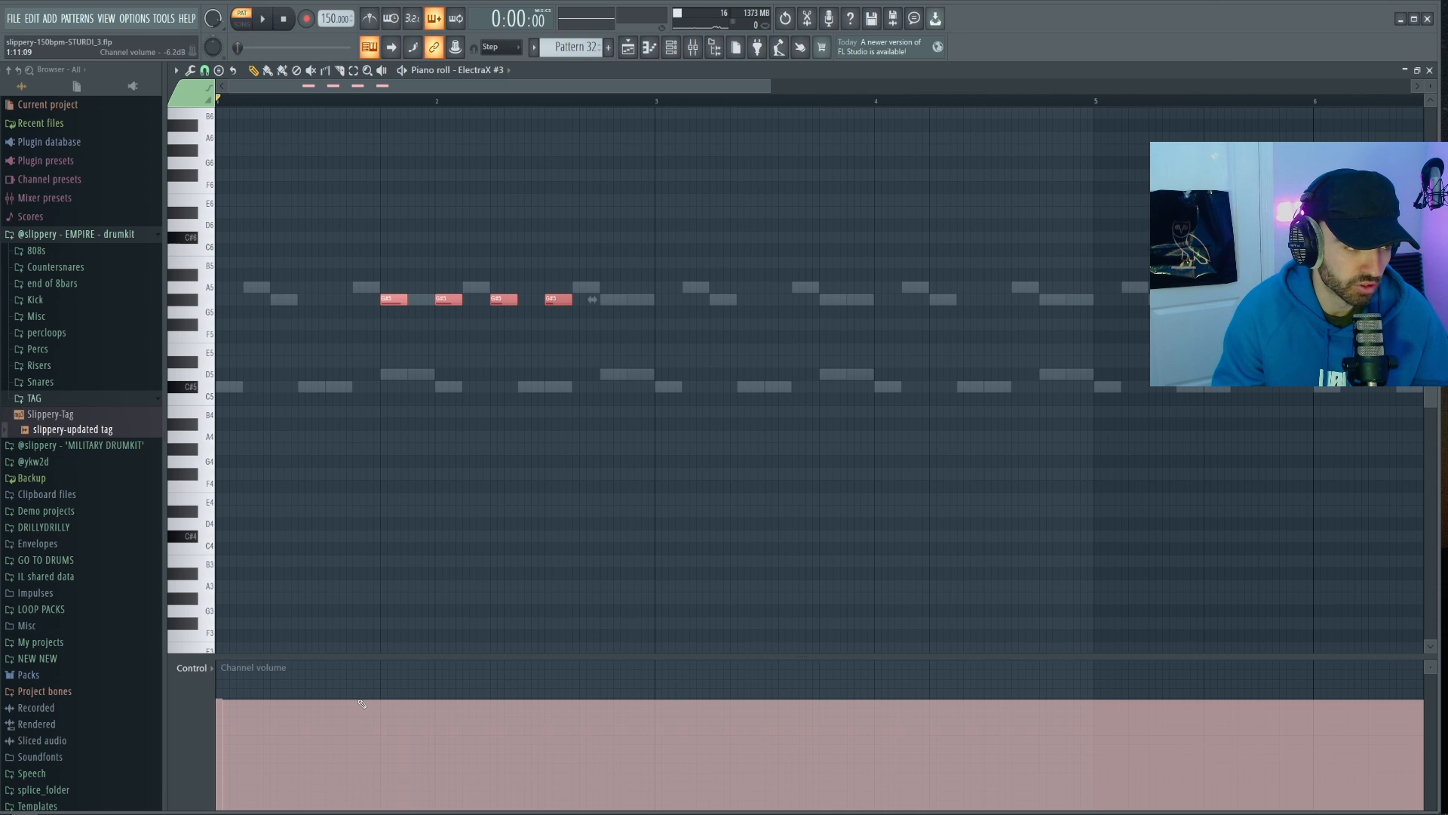
left_click_drag(361, 703, 557, 773)
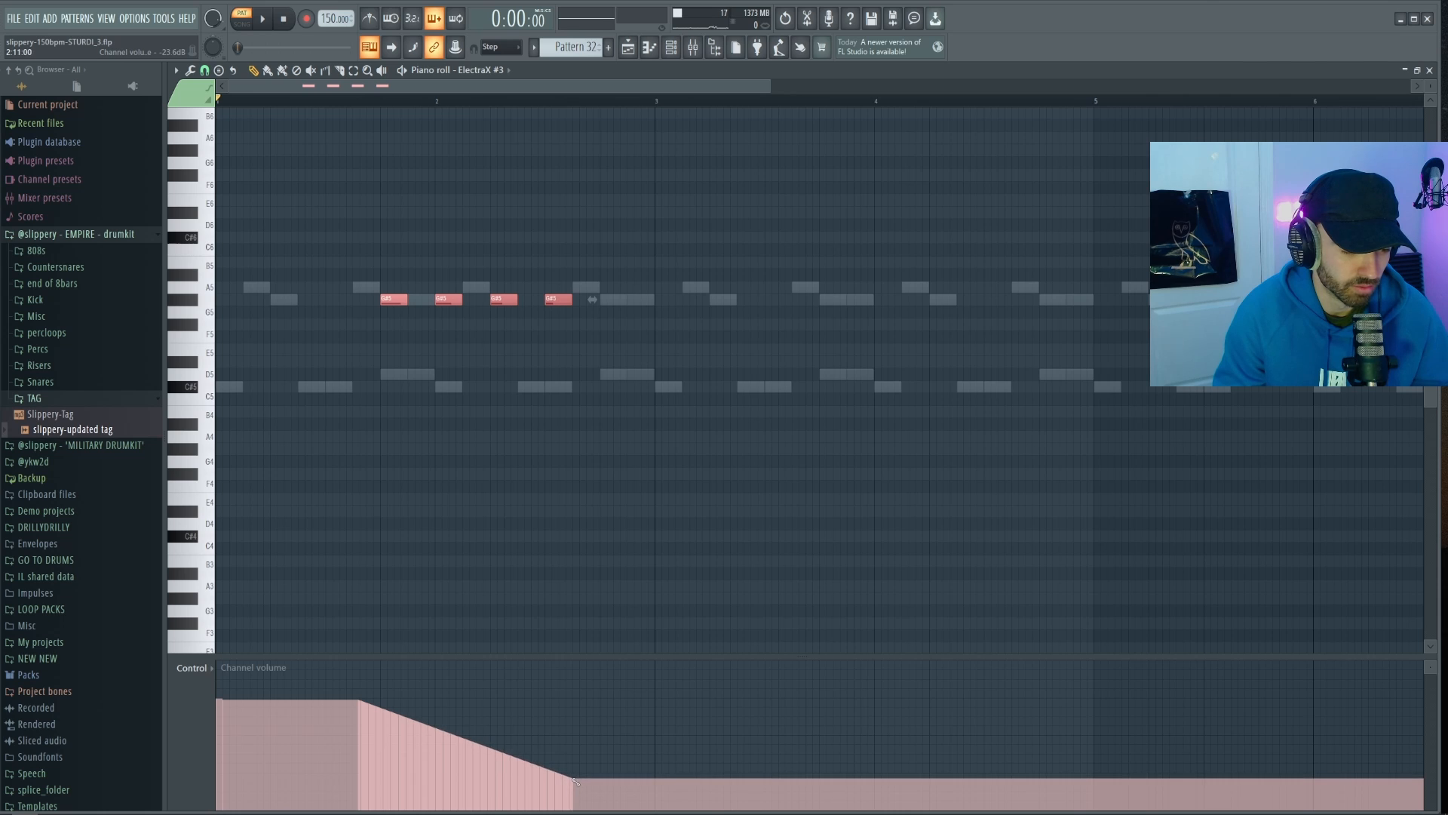
key("space")
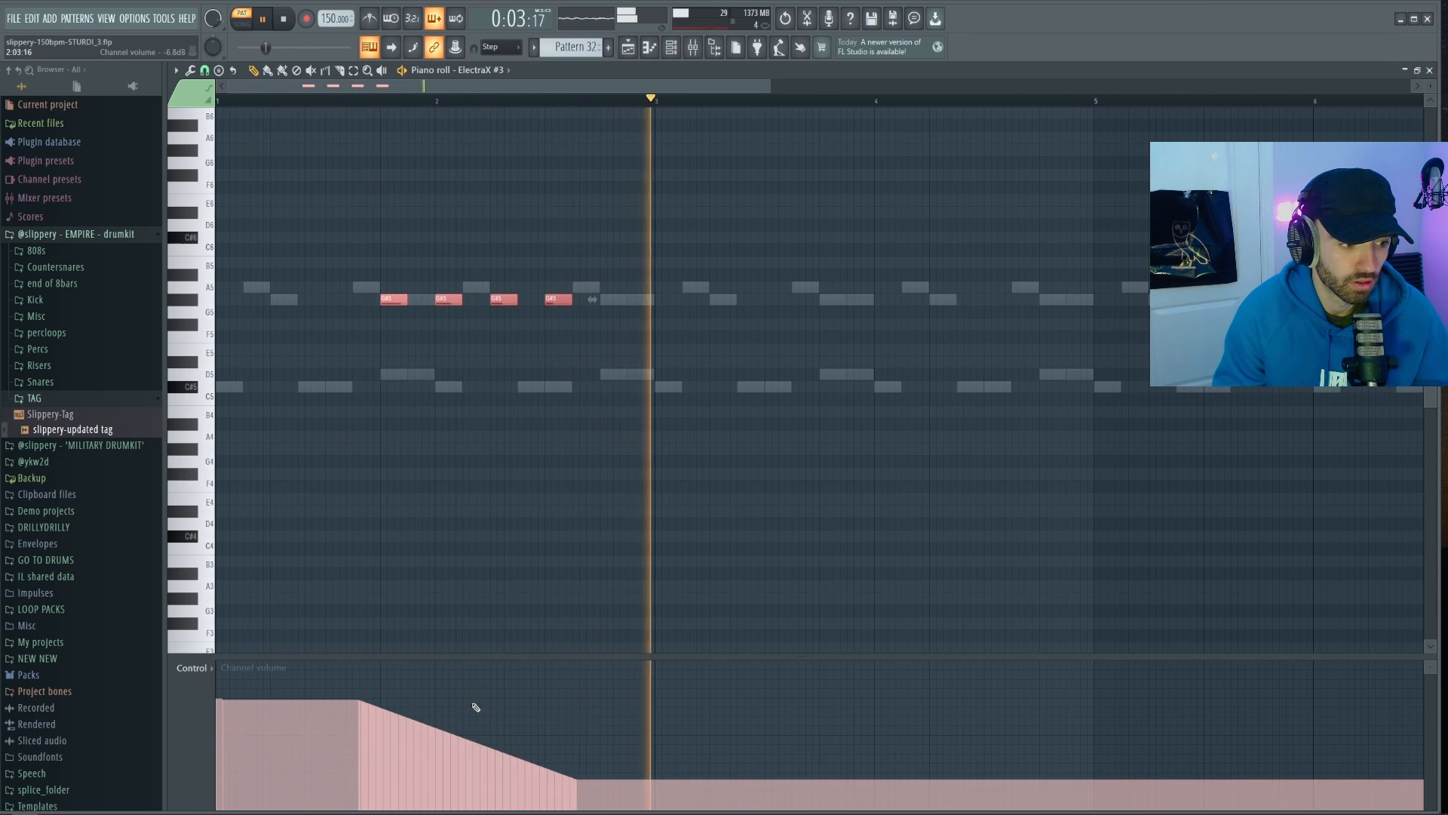
Redraw the falling channel volume ramp across the four G#5 notes to end at about -15.7 dB, and play it back
left_click_drag(366, 707, 581, 756)
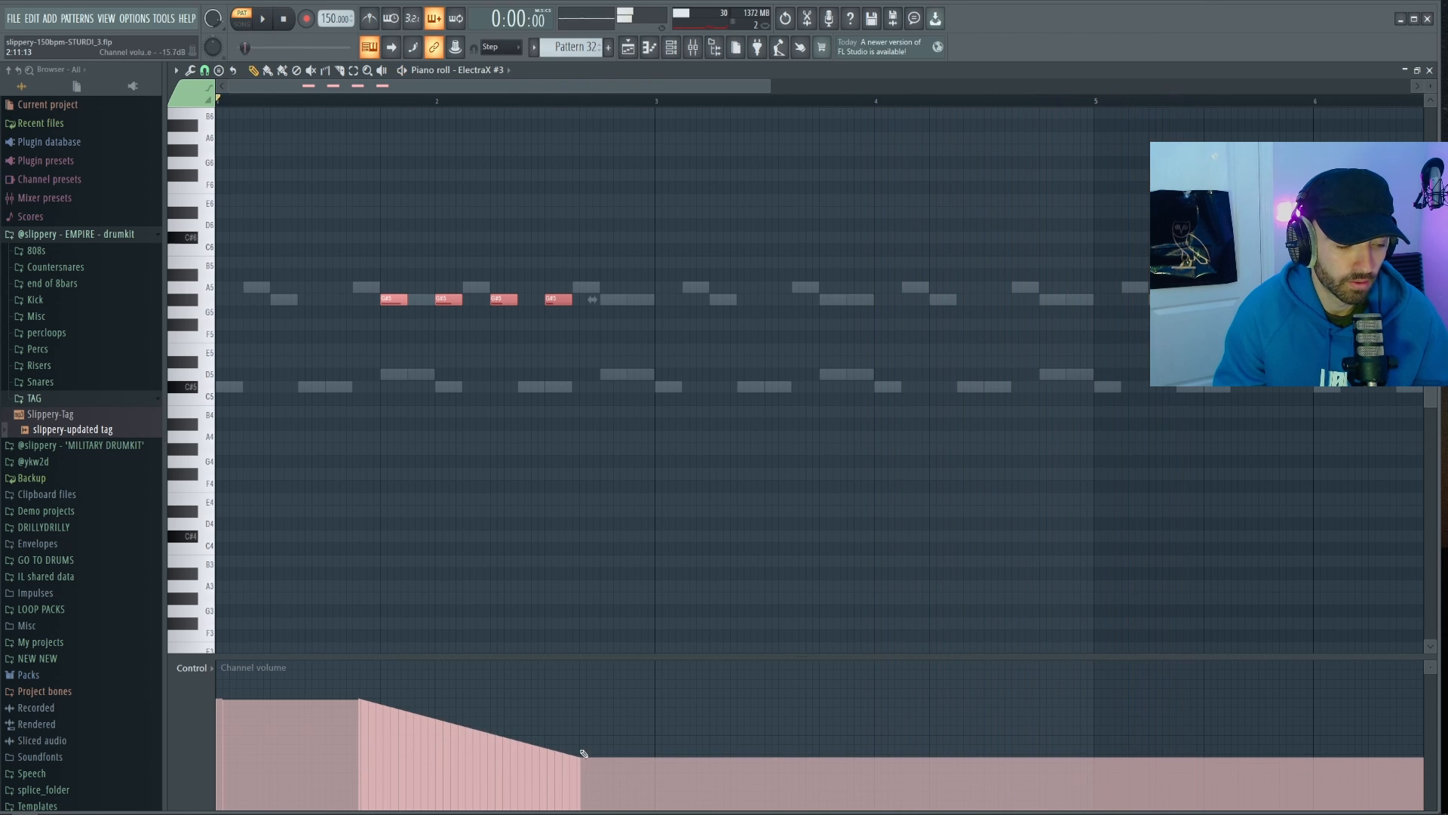
left_click(598, 416, "ctrl")
scroll(593, 415, "down", 3)
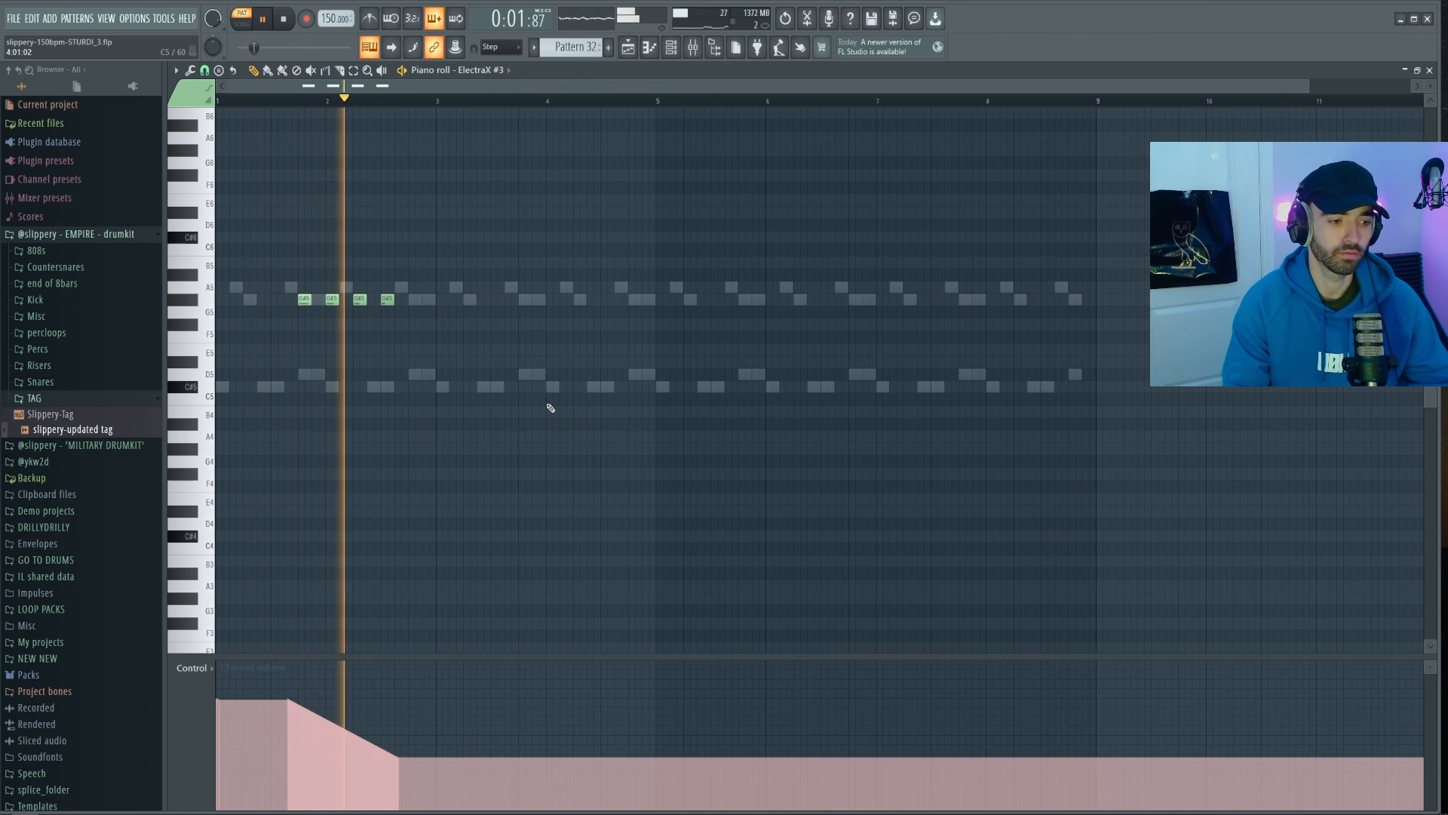
Repeat the four G#5 notes four bars further on and draw a second falling channel volume ramp over them, starting at about -5.7 dB
double_click(693, 103)
left_click(673, 102)
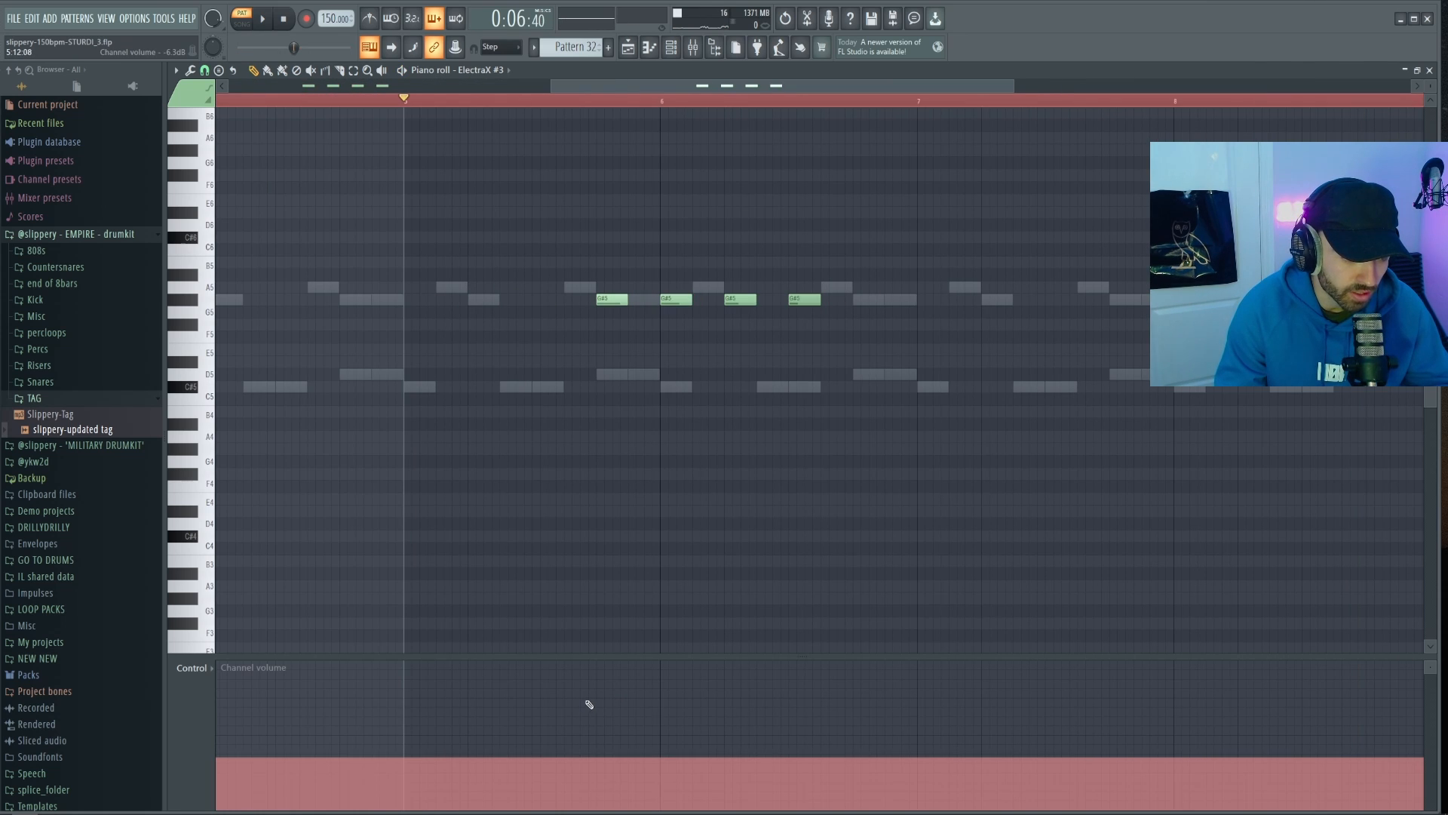
left_click(600, 701)
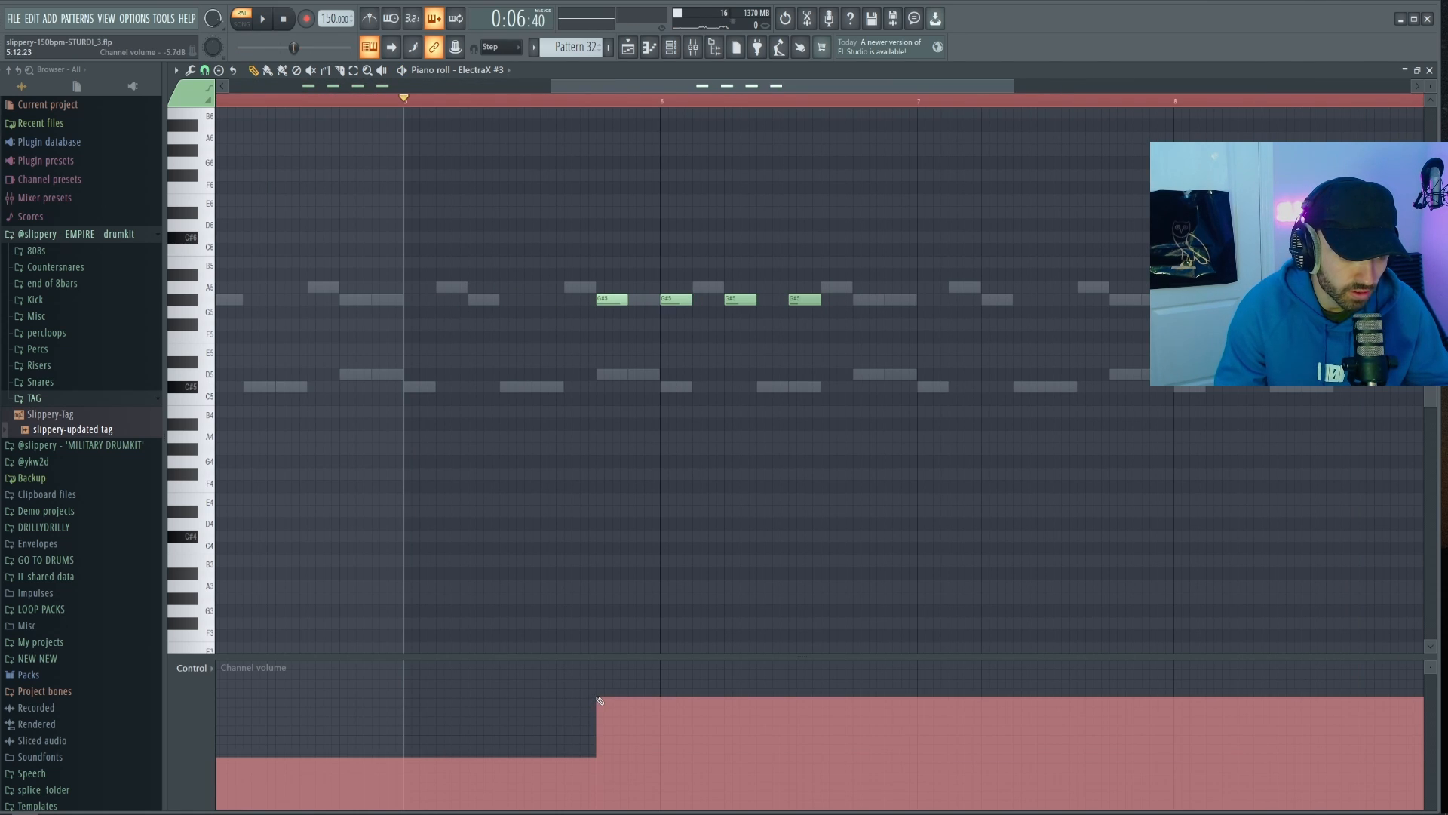
left_click_drag(599, 699, 808, 756)
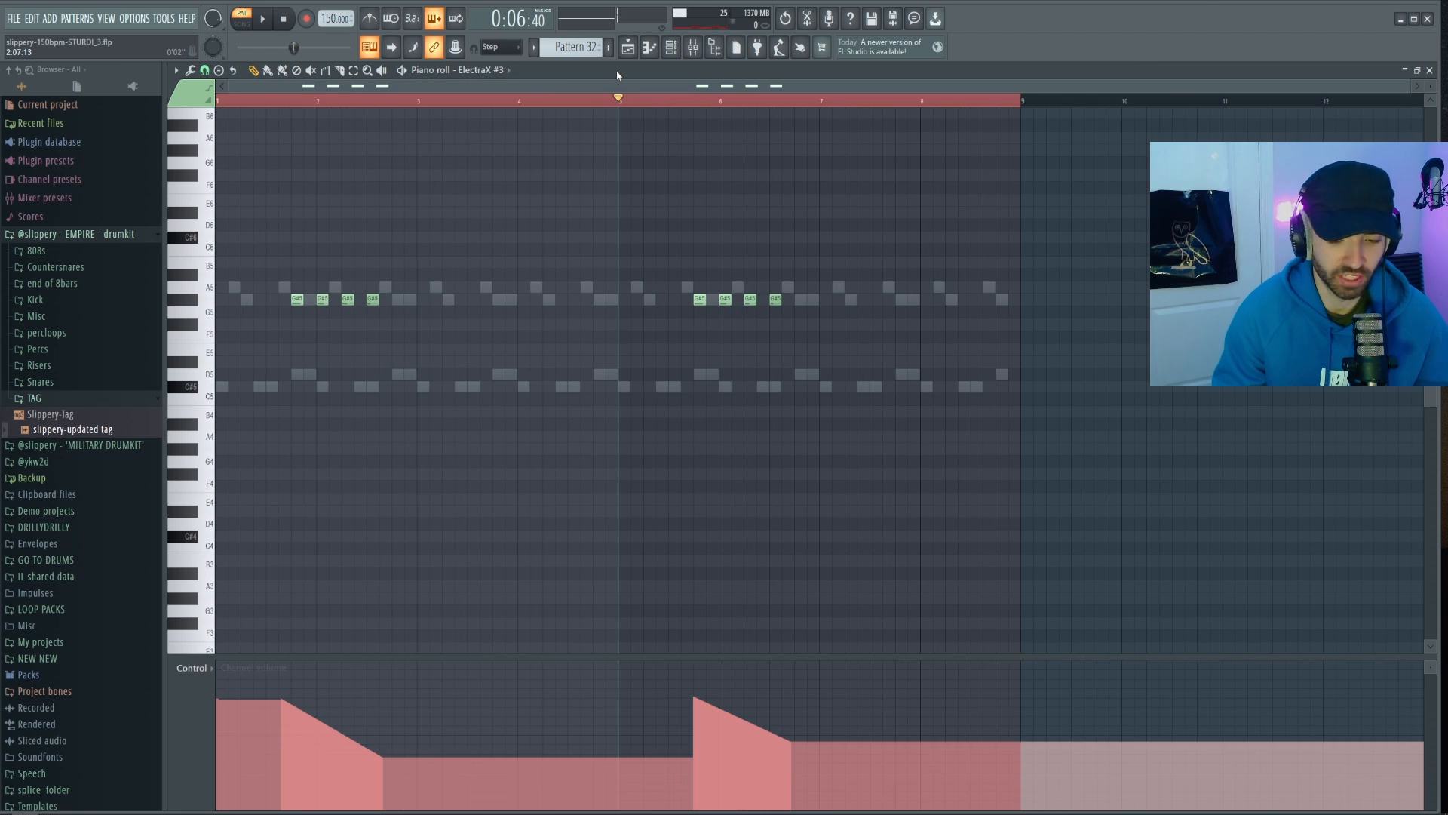
Review Effectrix and Fruity Parametric EQ 2 on the Kontakt layer's mixer track, Insert 10, and play the sustained notes
left_click(670, 50)
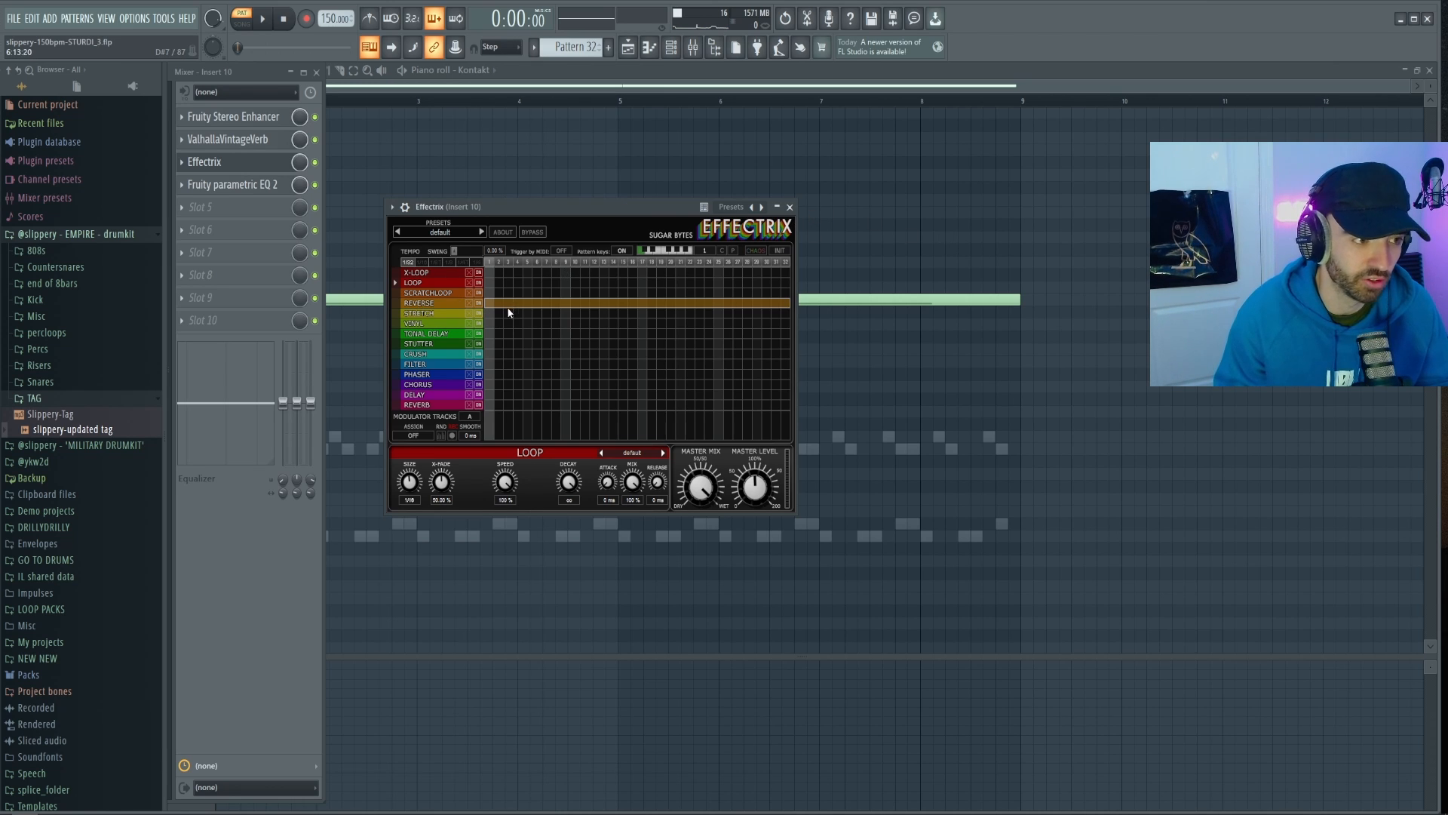
left_click(789, 207)
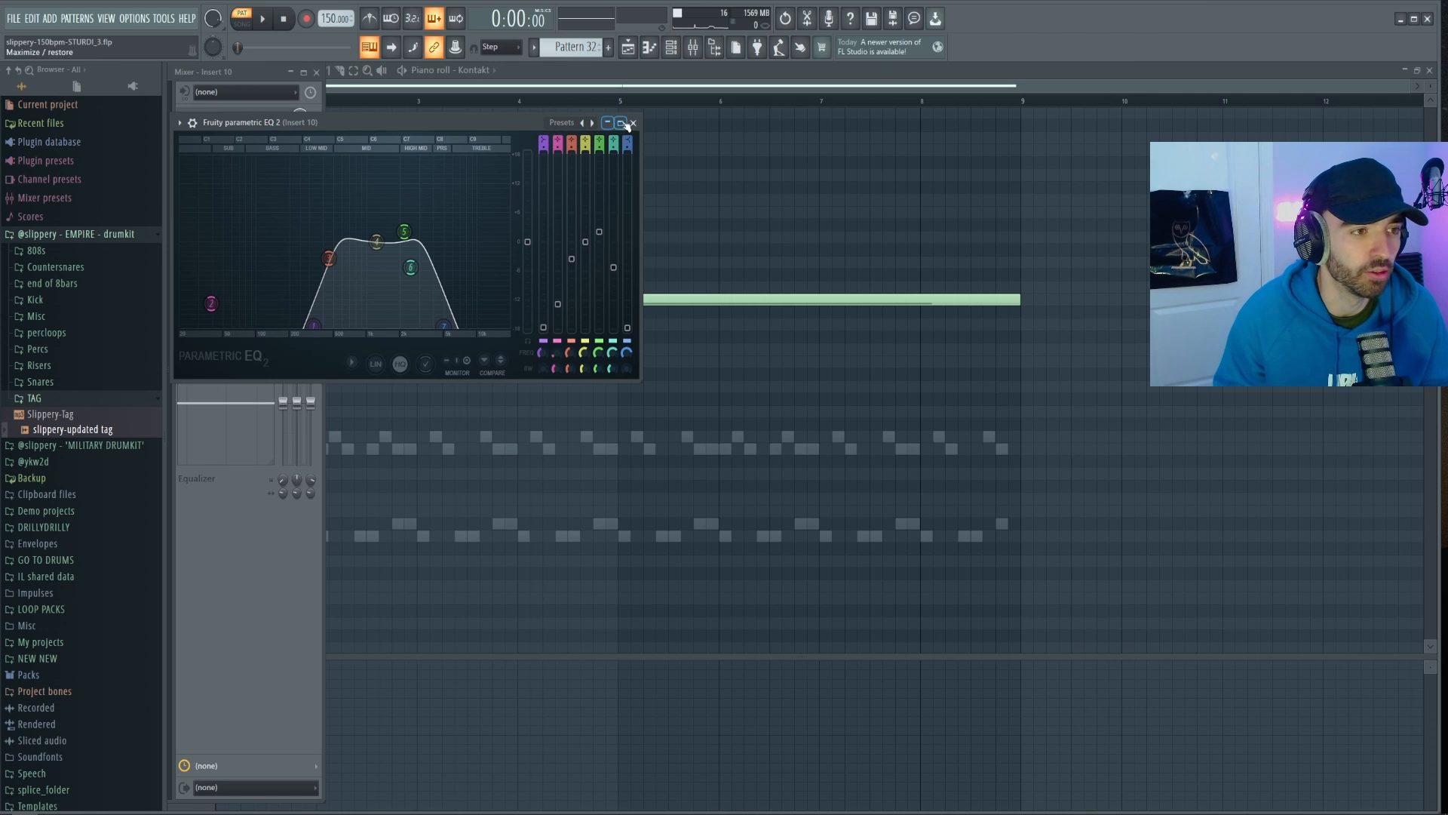
left_click(635, 123)
key("space")
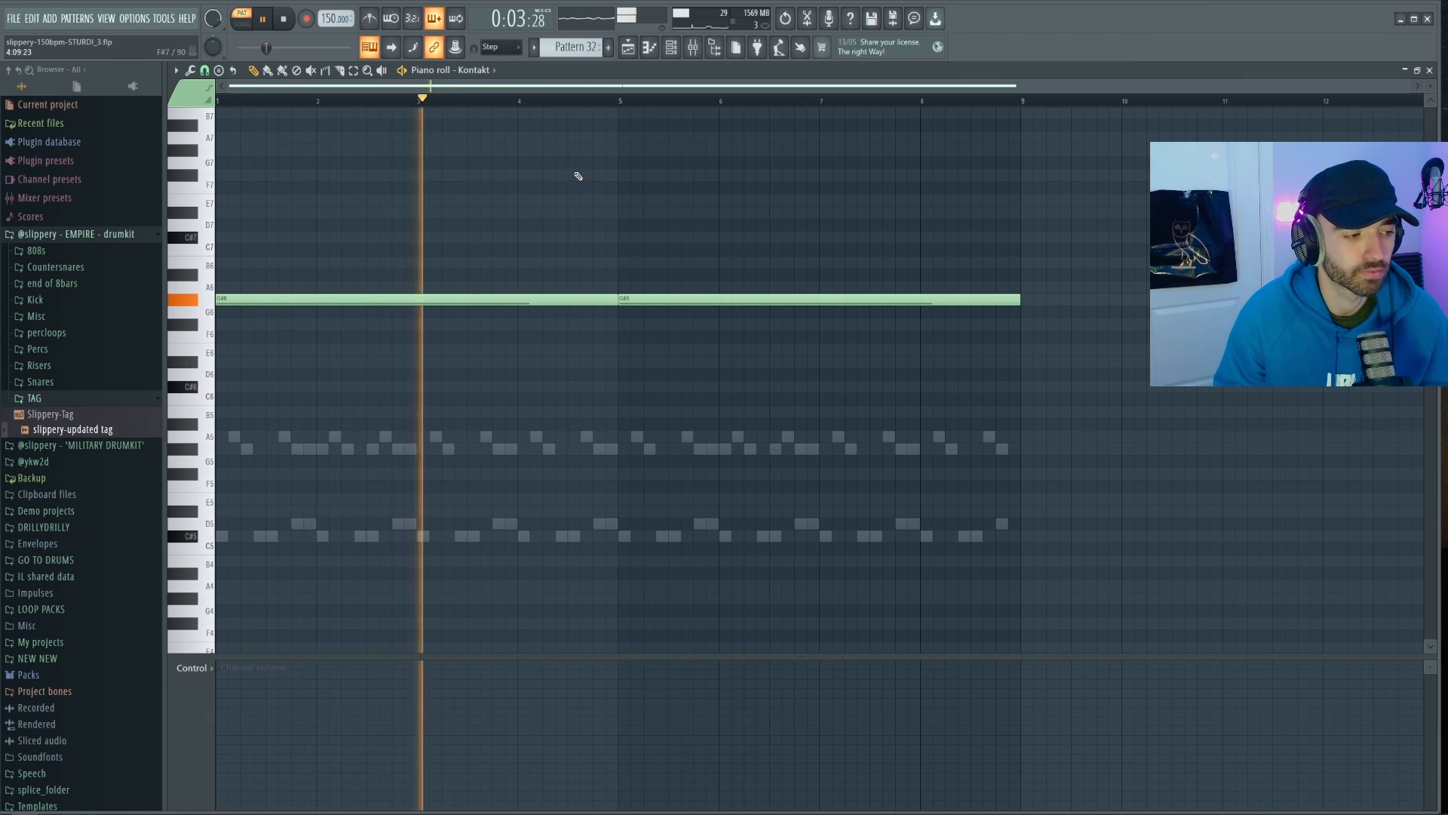
Play back the three ElectraX layers and the consolidated Track 6 audio together in the Playlist
left_click_drag(786, 349, 562, 283)
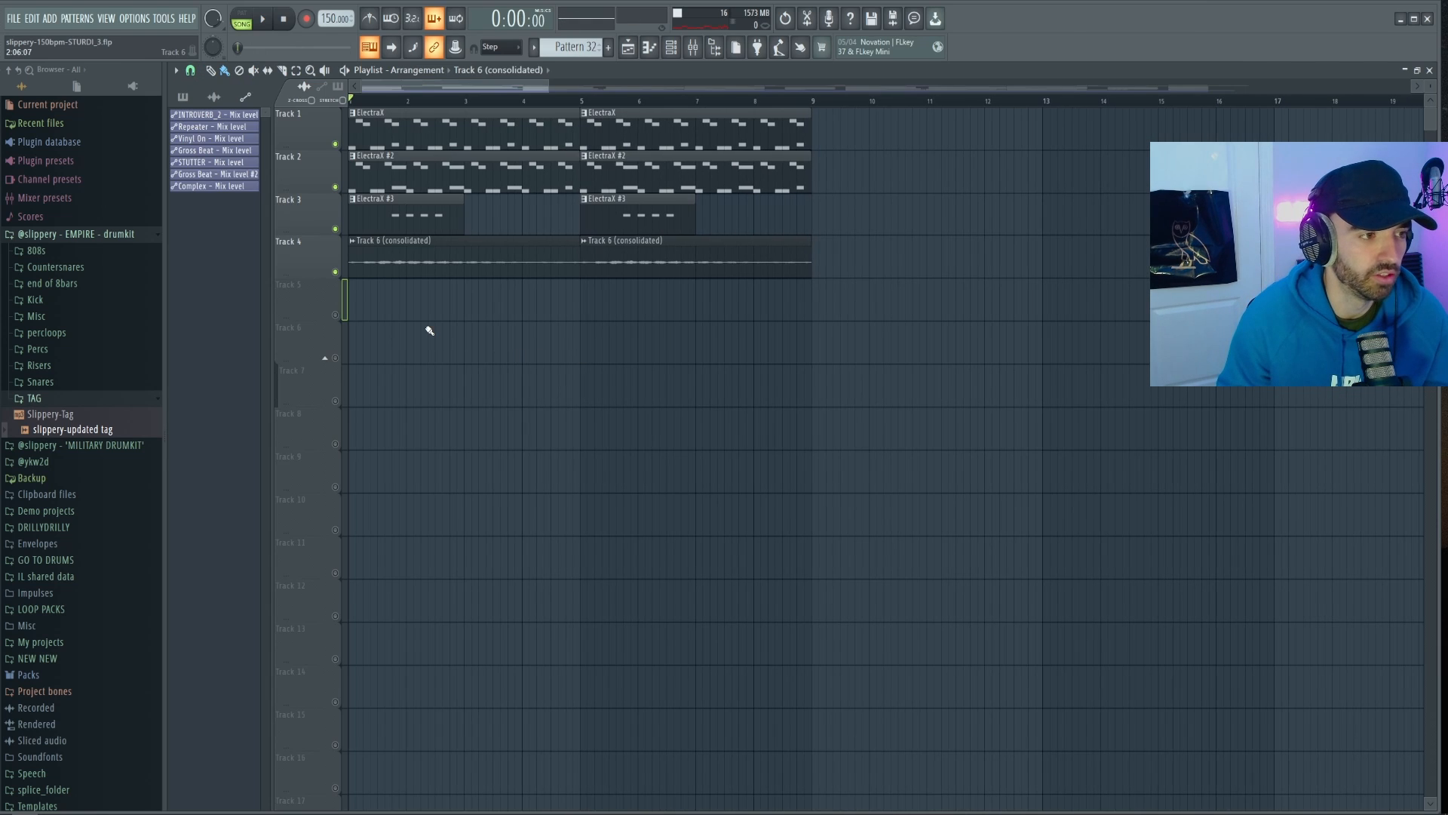
key("space")
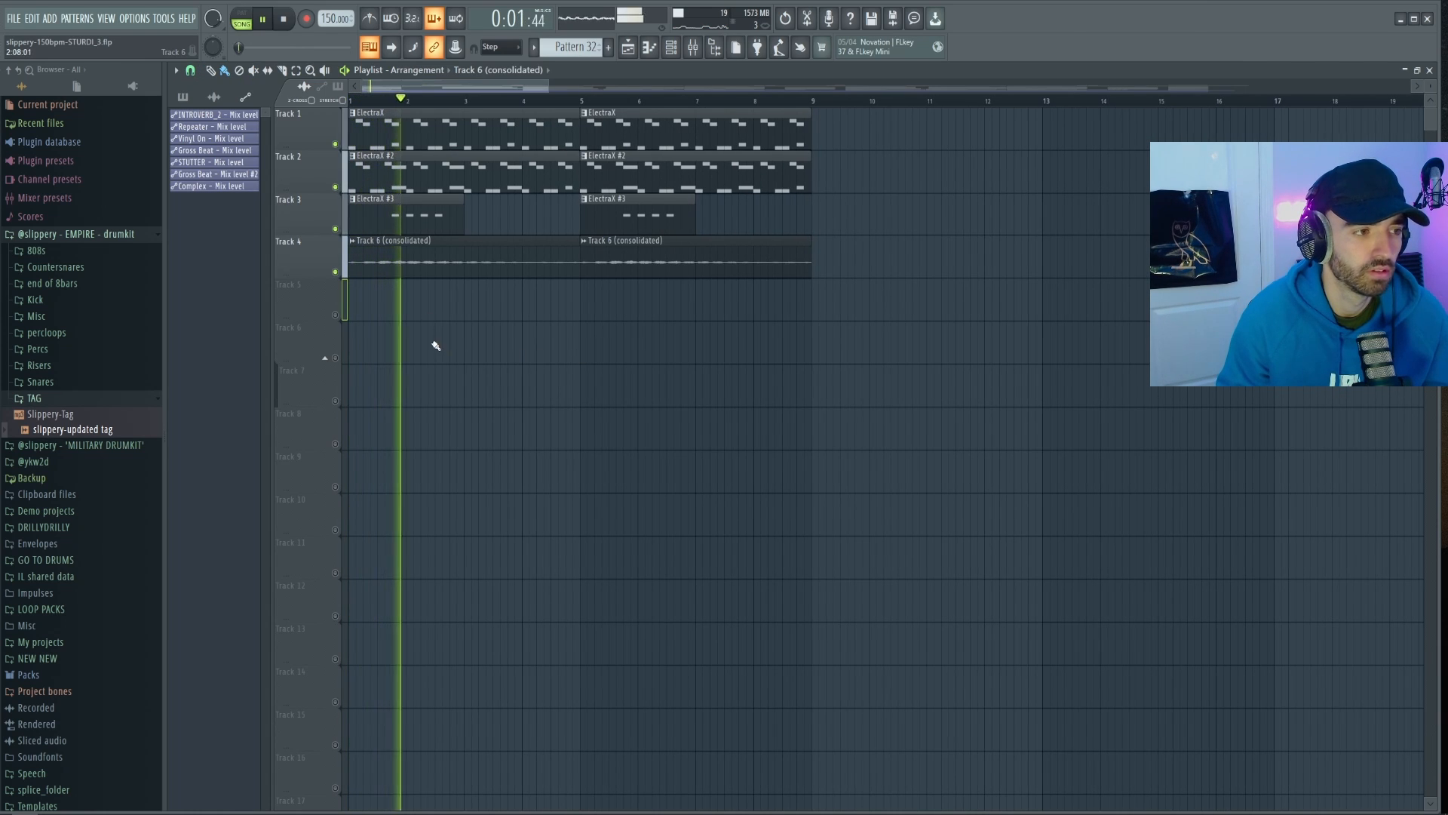
scroll(483, 345, "down", 2, "ctrl")
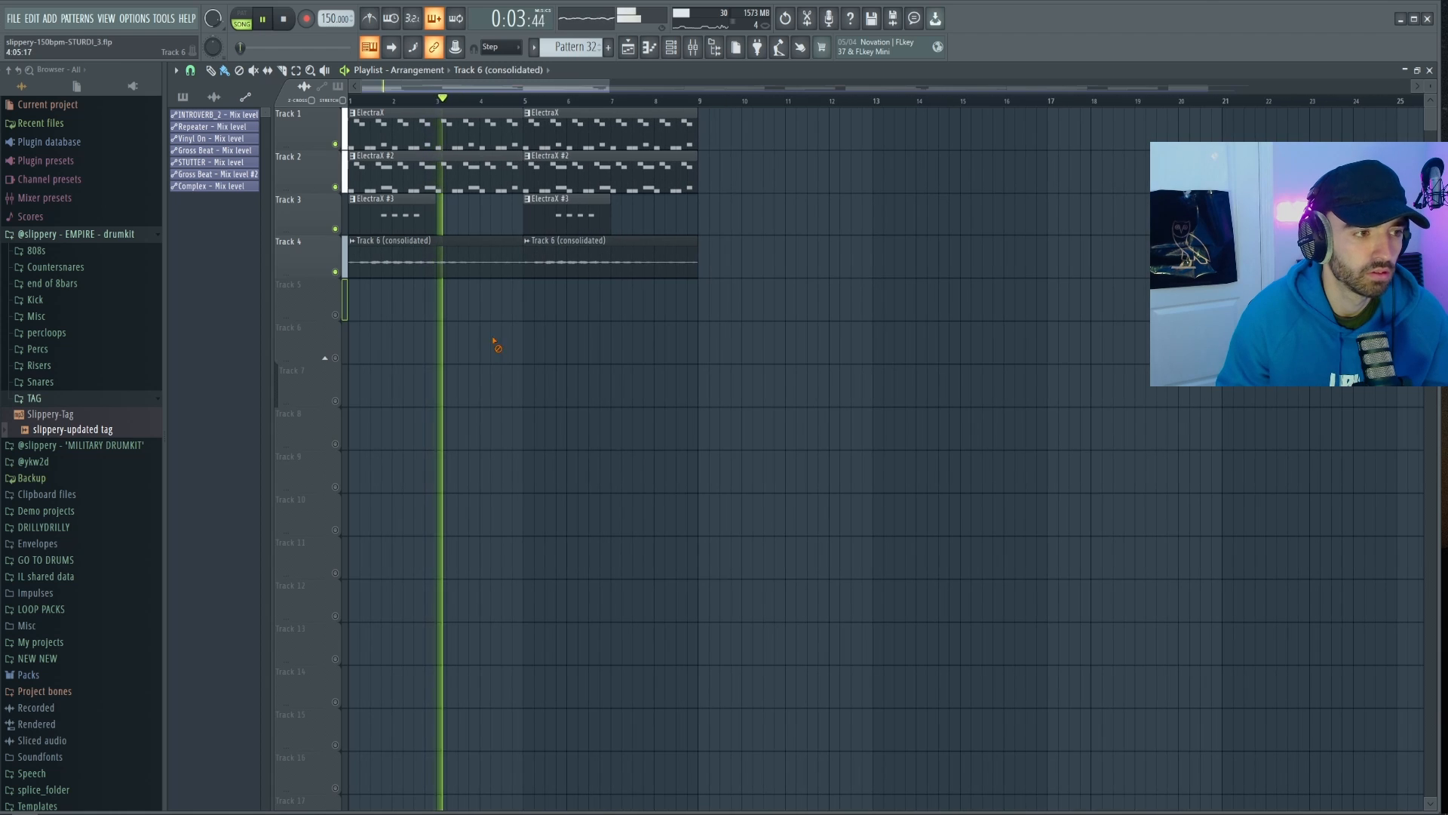
scroll(487, 347, "down", 1, "ctrl")
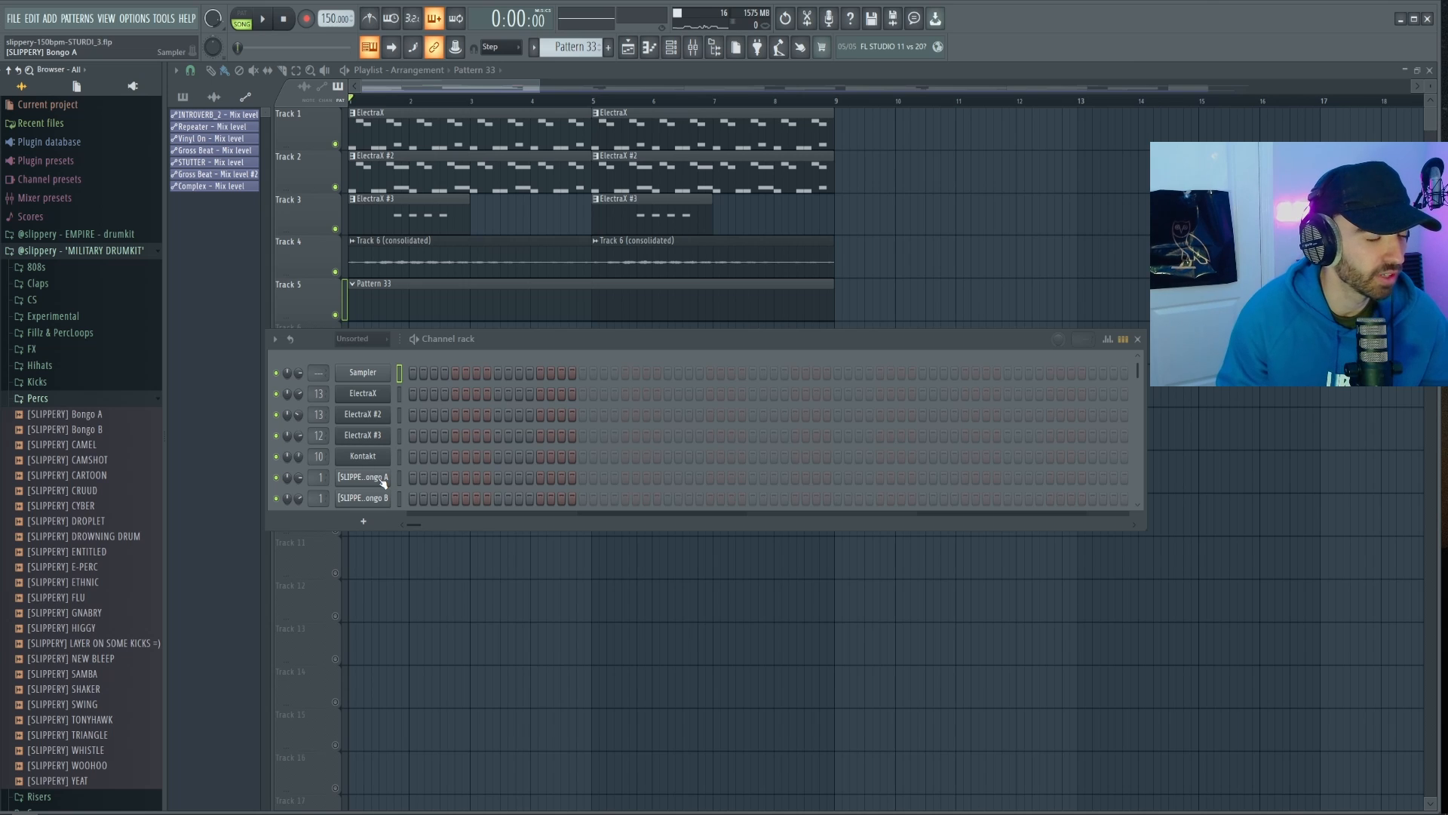
Program Bongo B on step 1 and Bongo A on steps 4, 7, 12, 15, 20, 23, 25, 28 and 31 during playback
key("space")
left_click(412, 498)
left_click(444, 477)
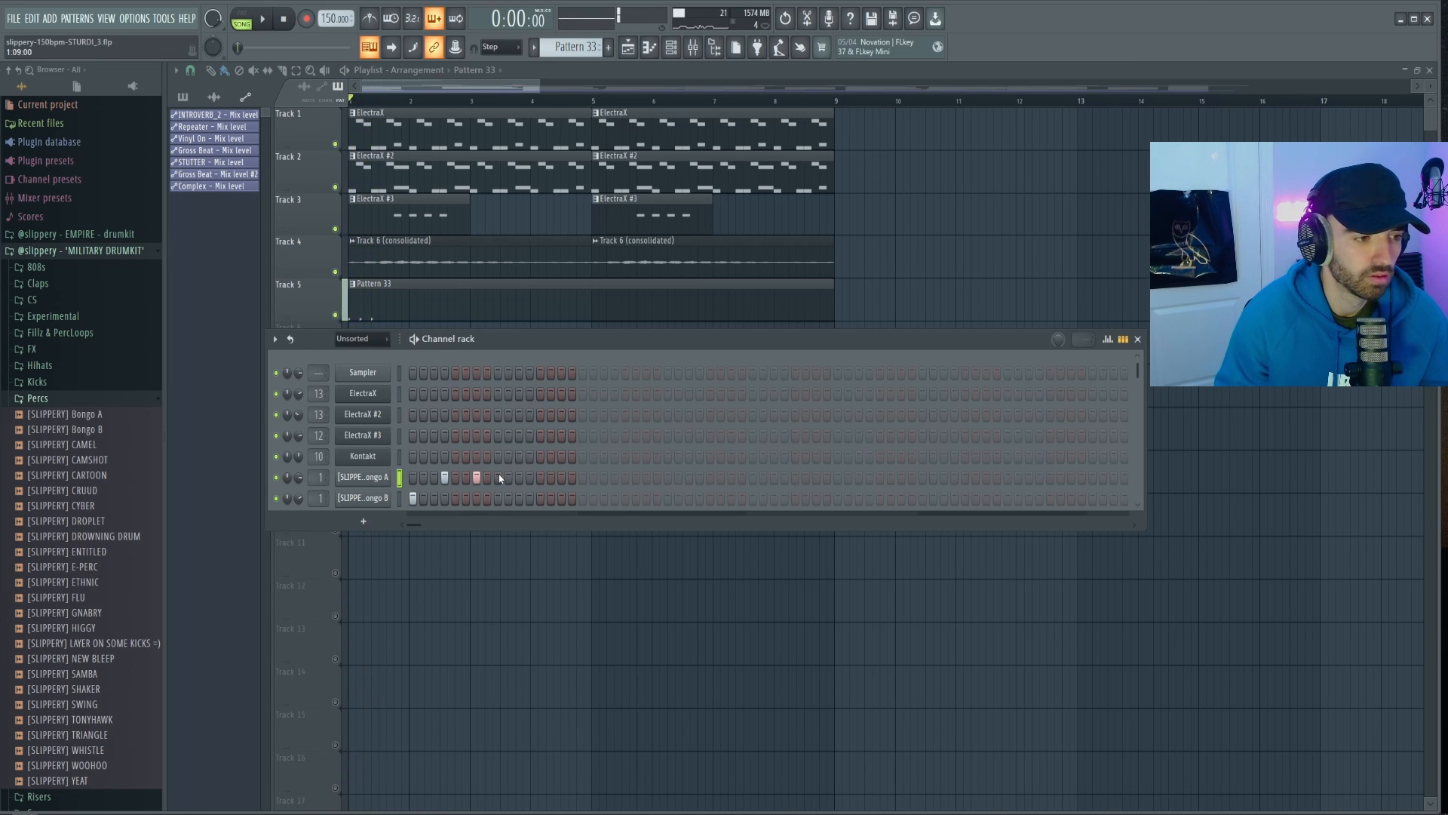
left_click(530, 477)
left_click(561, 477)
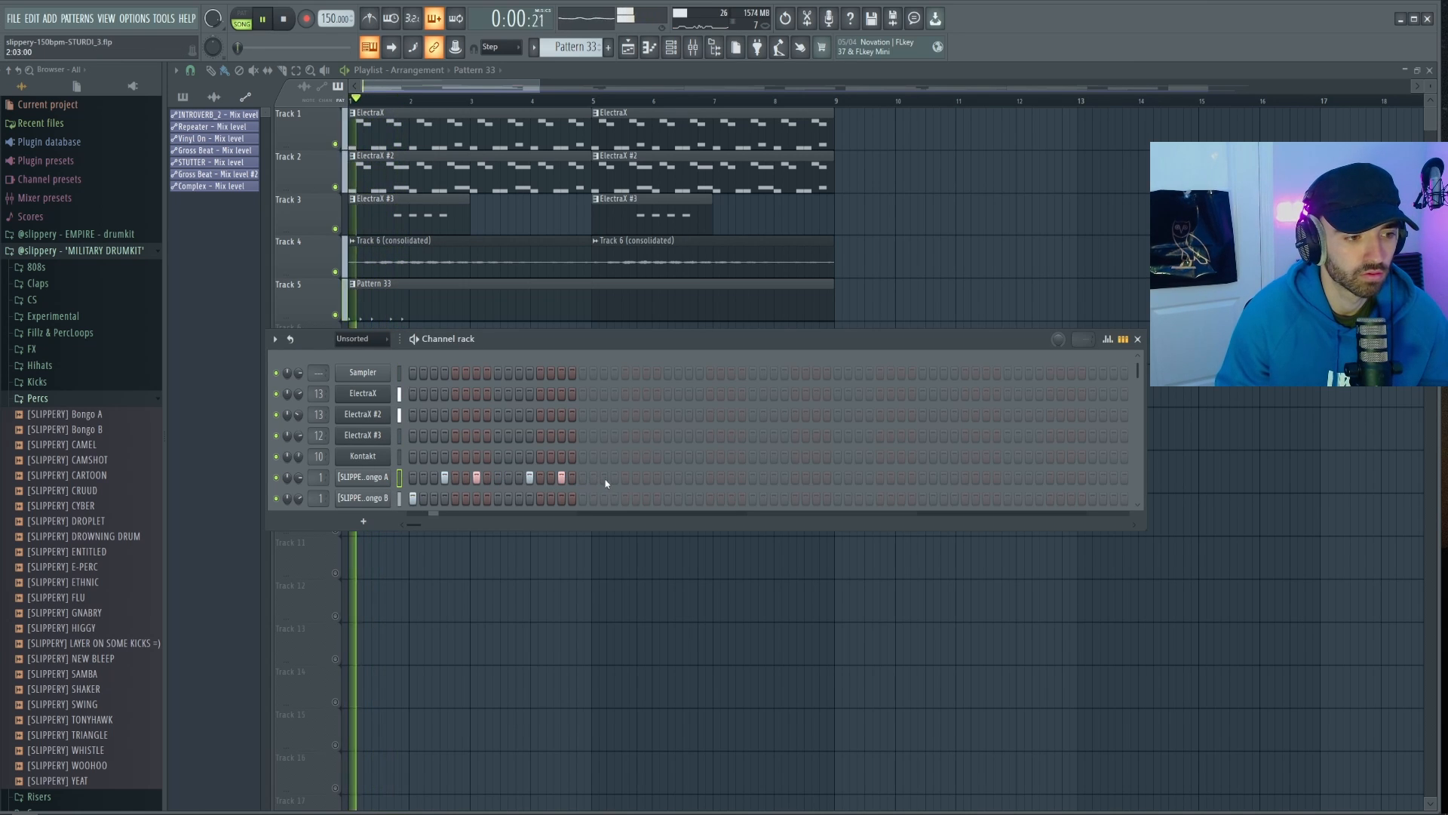
left_click(615, 477)
left_click(646, 478)
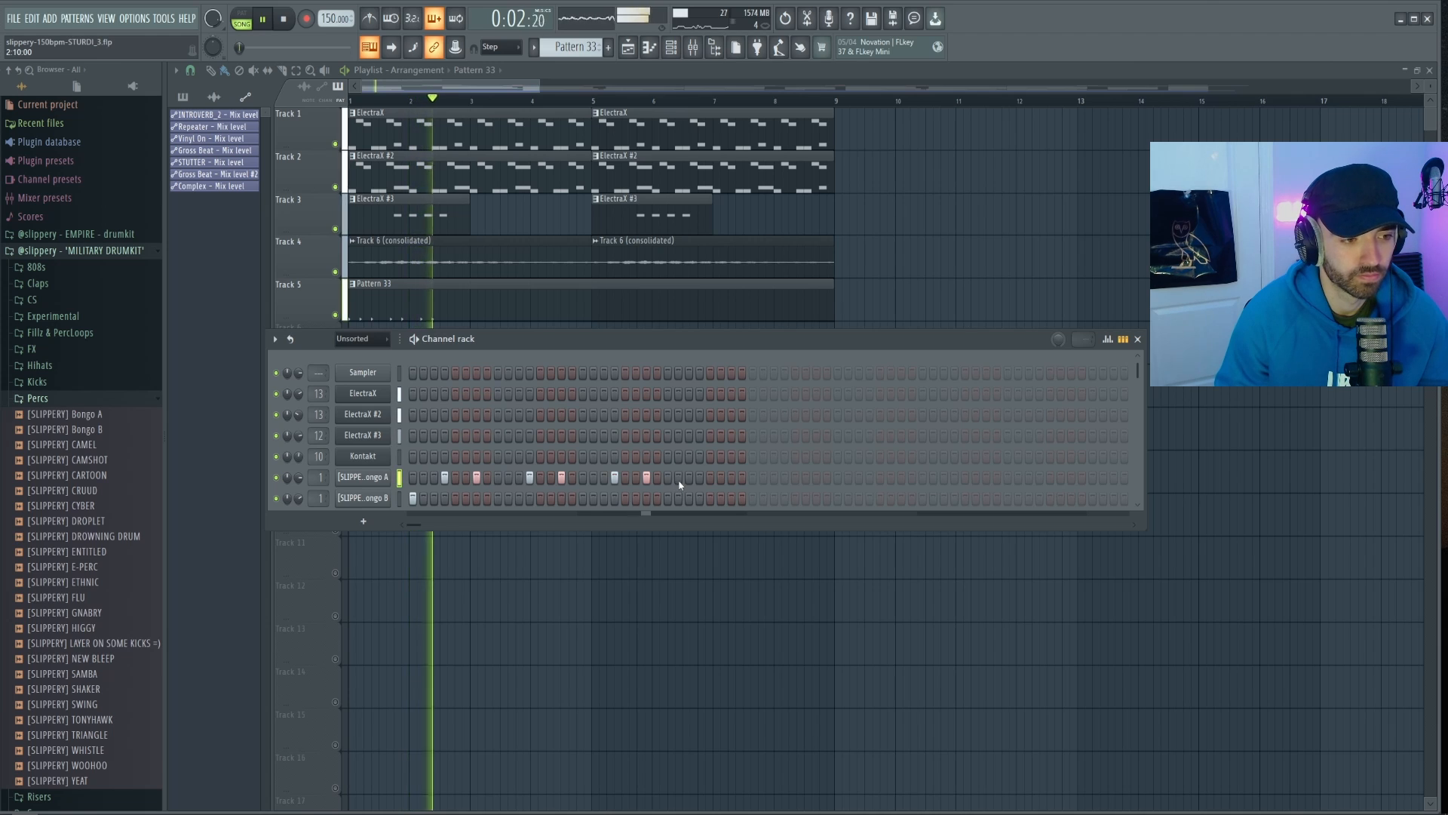
left_click(700, 477)
left_click(732, 478)
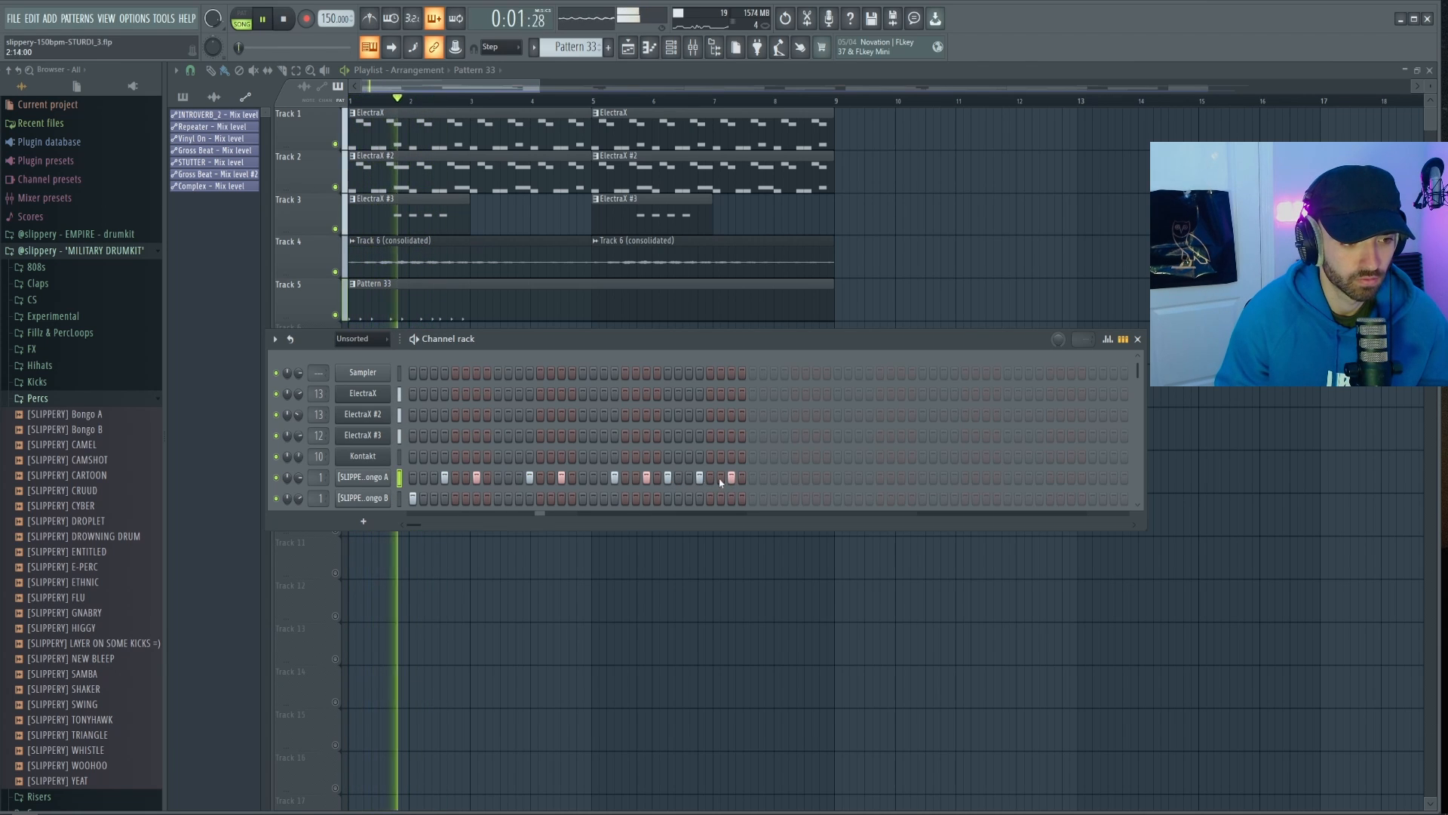
In the Bongo B piano roll, add three C5 notes leading into bar 5 with rising velocities, and play them back
right_click(383, 497)
left_click(424, 497)
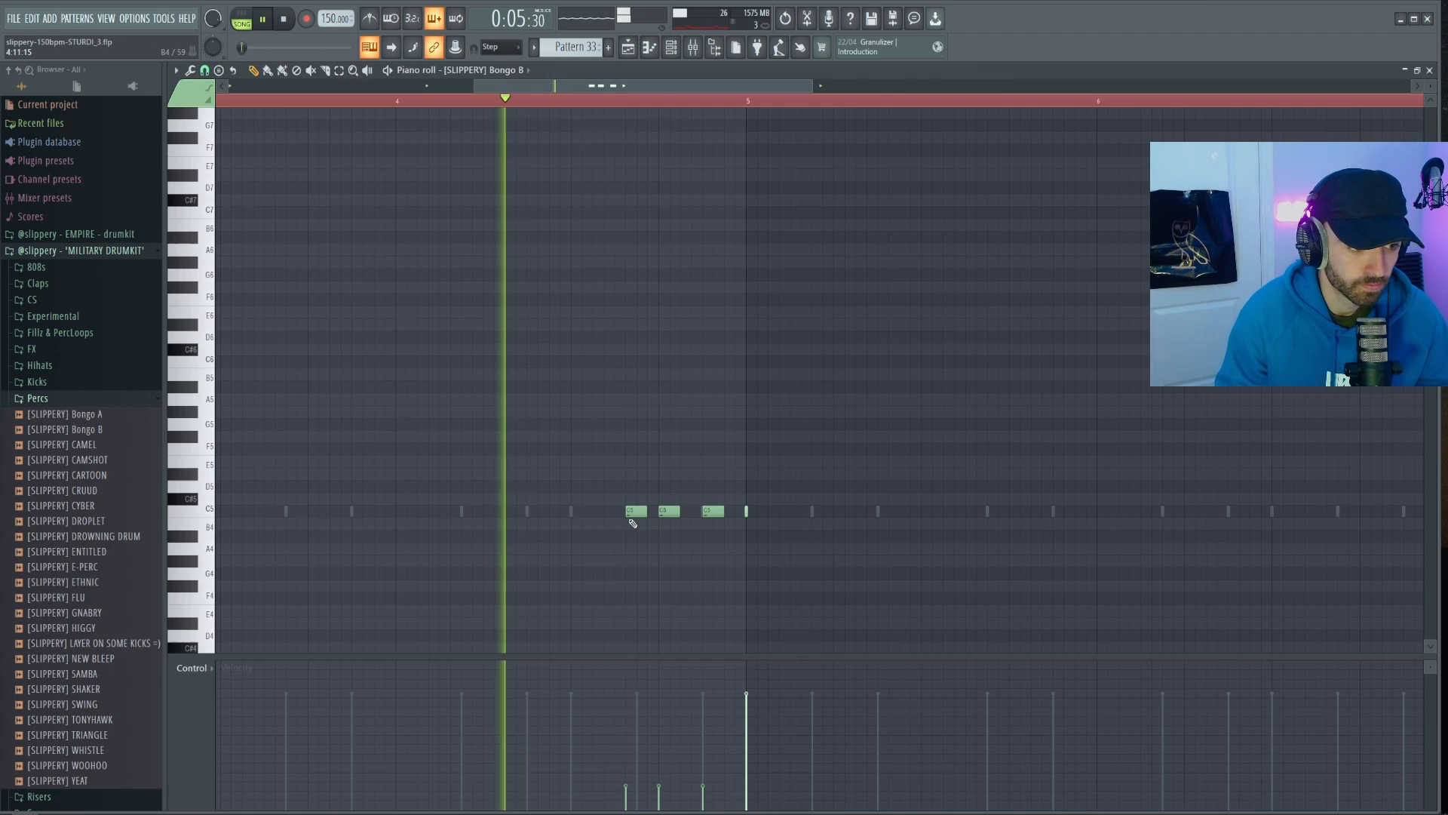
key("ctrl+a")
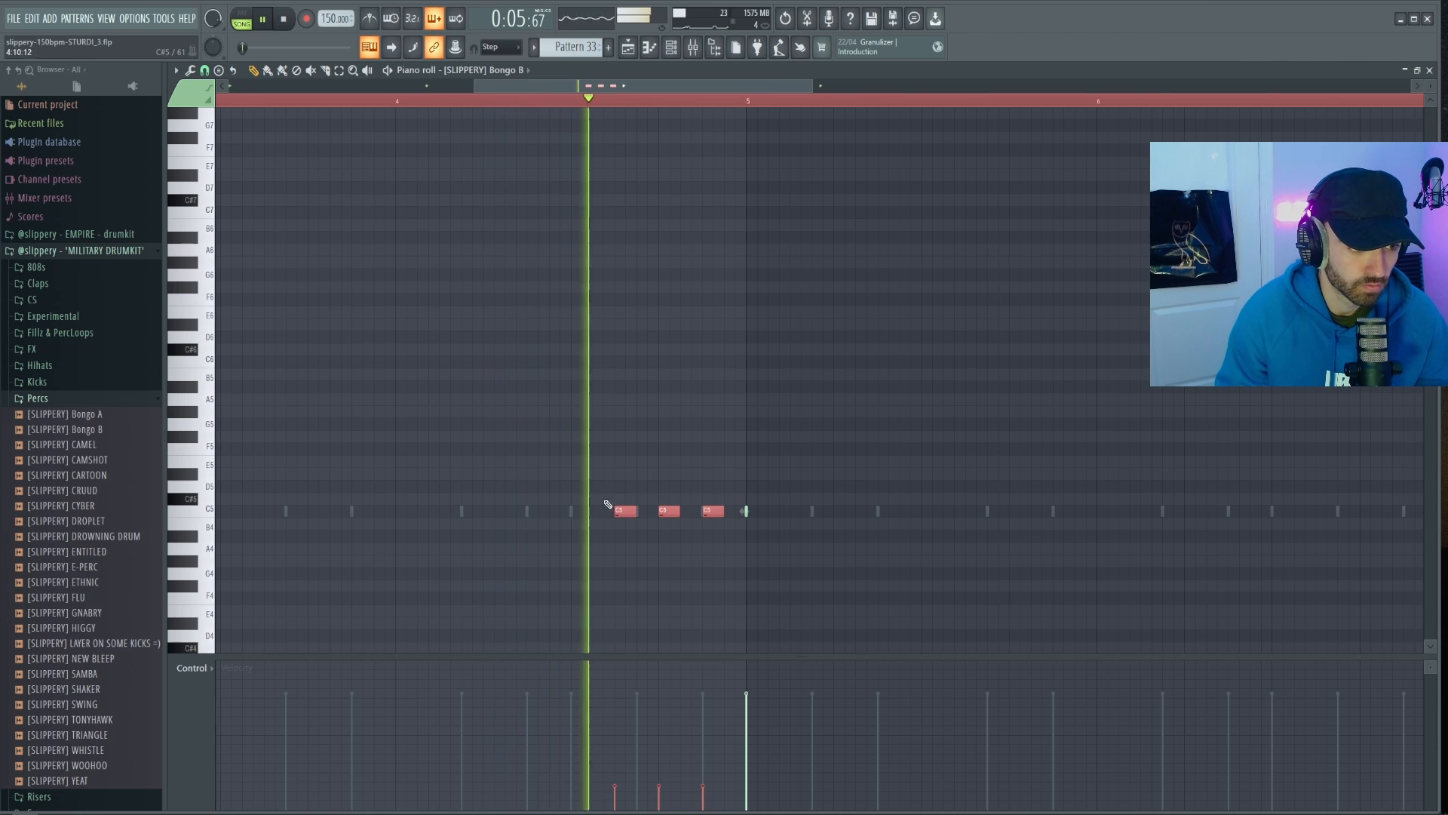
key("space")
key("space")
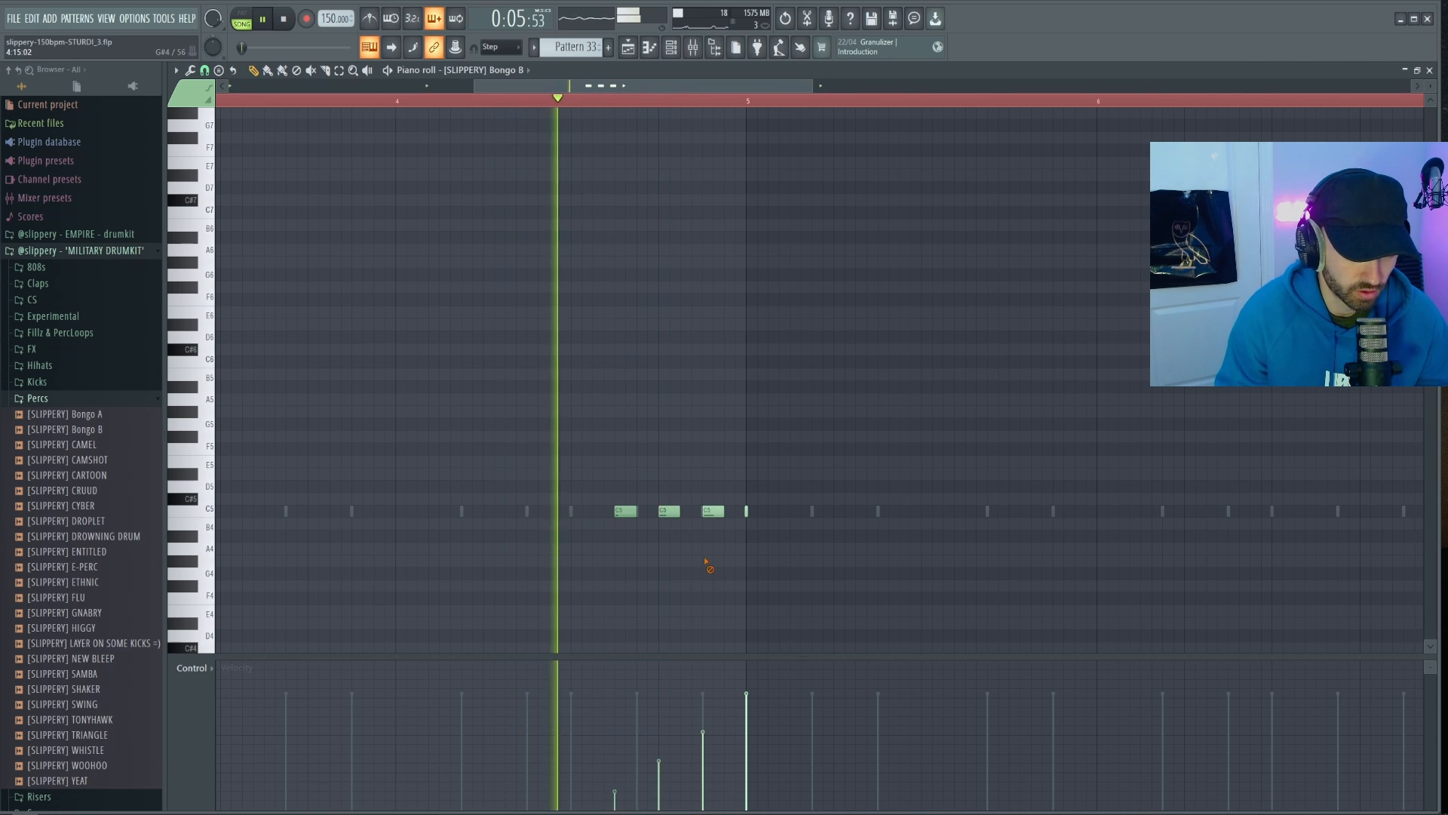
scroll(709, 566, "down", 4)
scroll(740, 556, "down", 1)
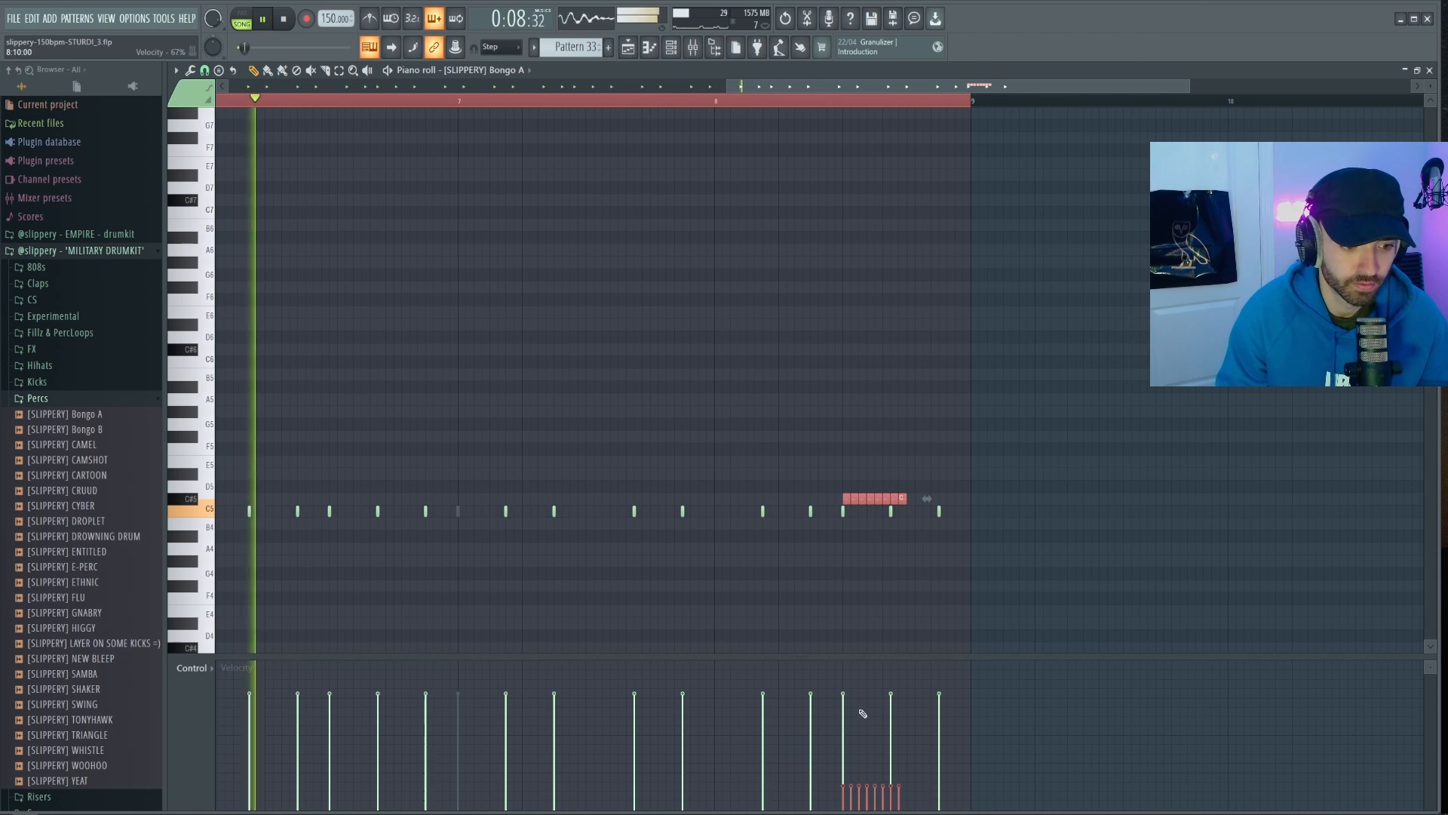
Ramp the velocities of the C#5 roll in the second half of bar 8 upward in the Bongo A piano roll
left_click_drag(842, 801, 905, 715)
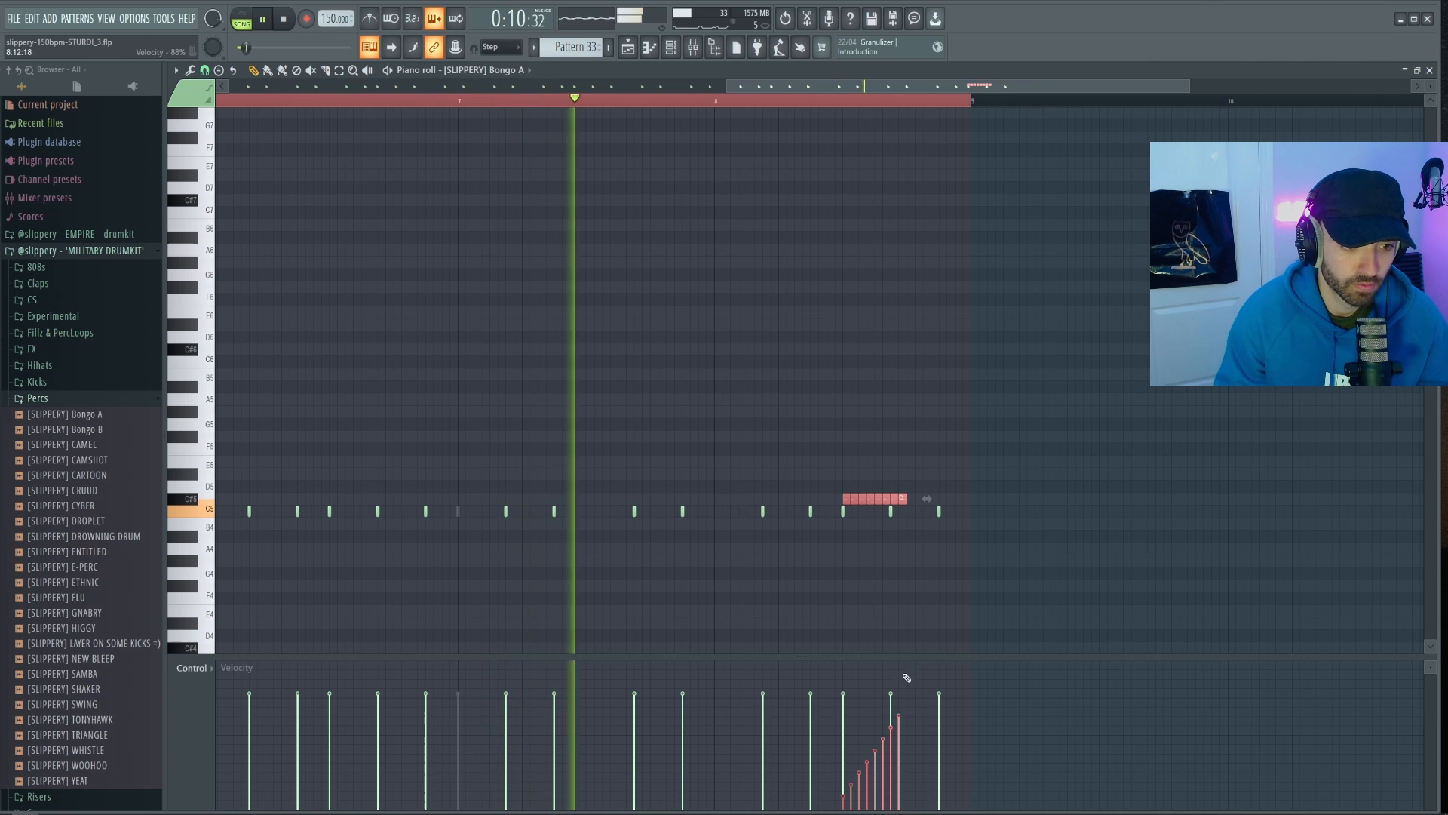
left_click(915, 592)
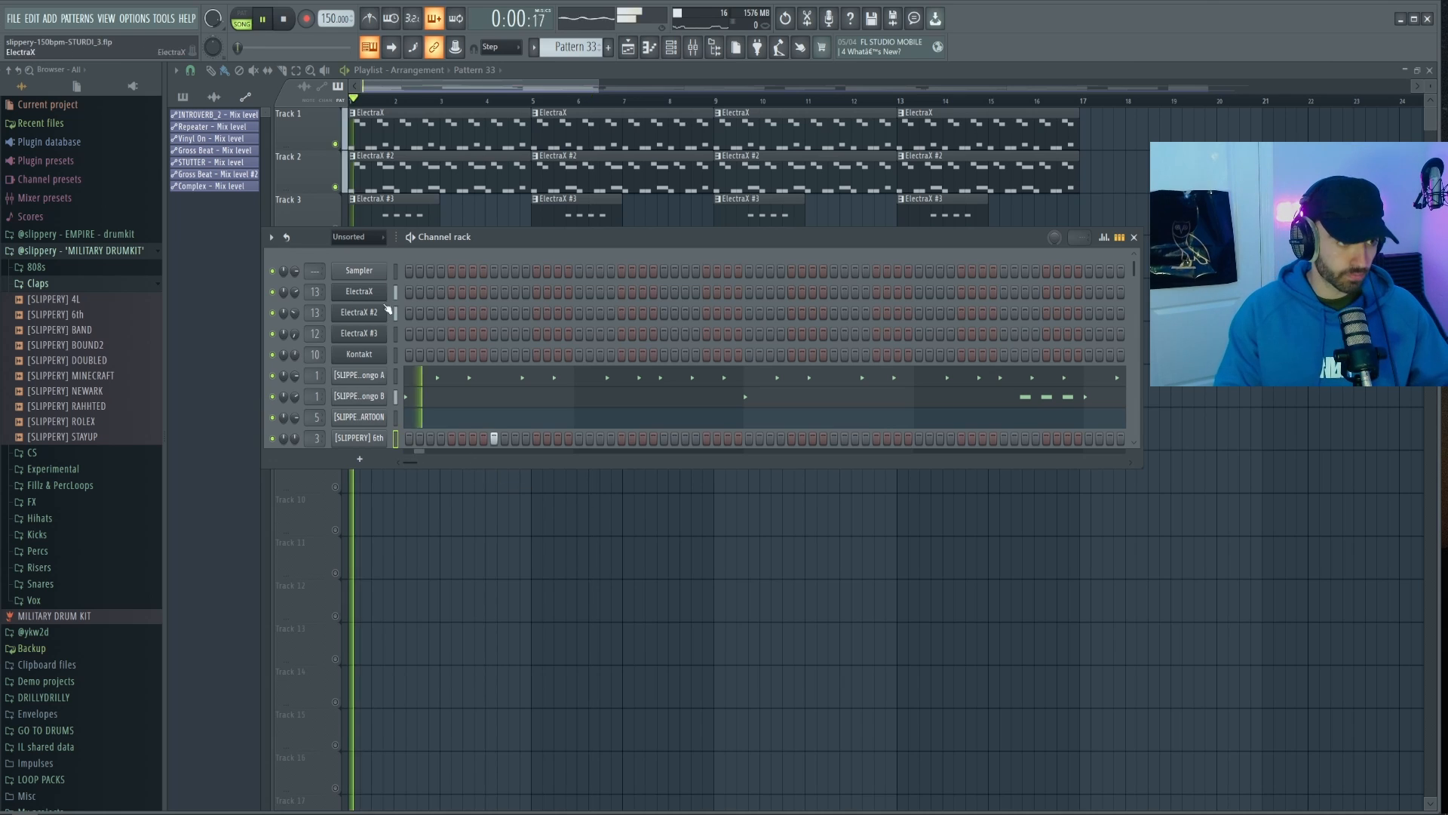
Place a [SLIPPERY] 6th clap hit on step 31 and play the drum pattern back
left_click(728, 438)
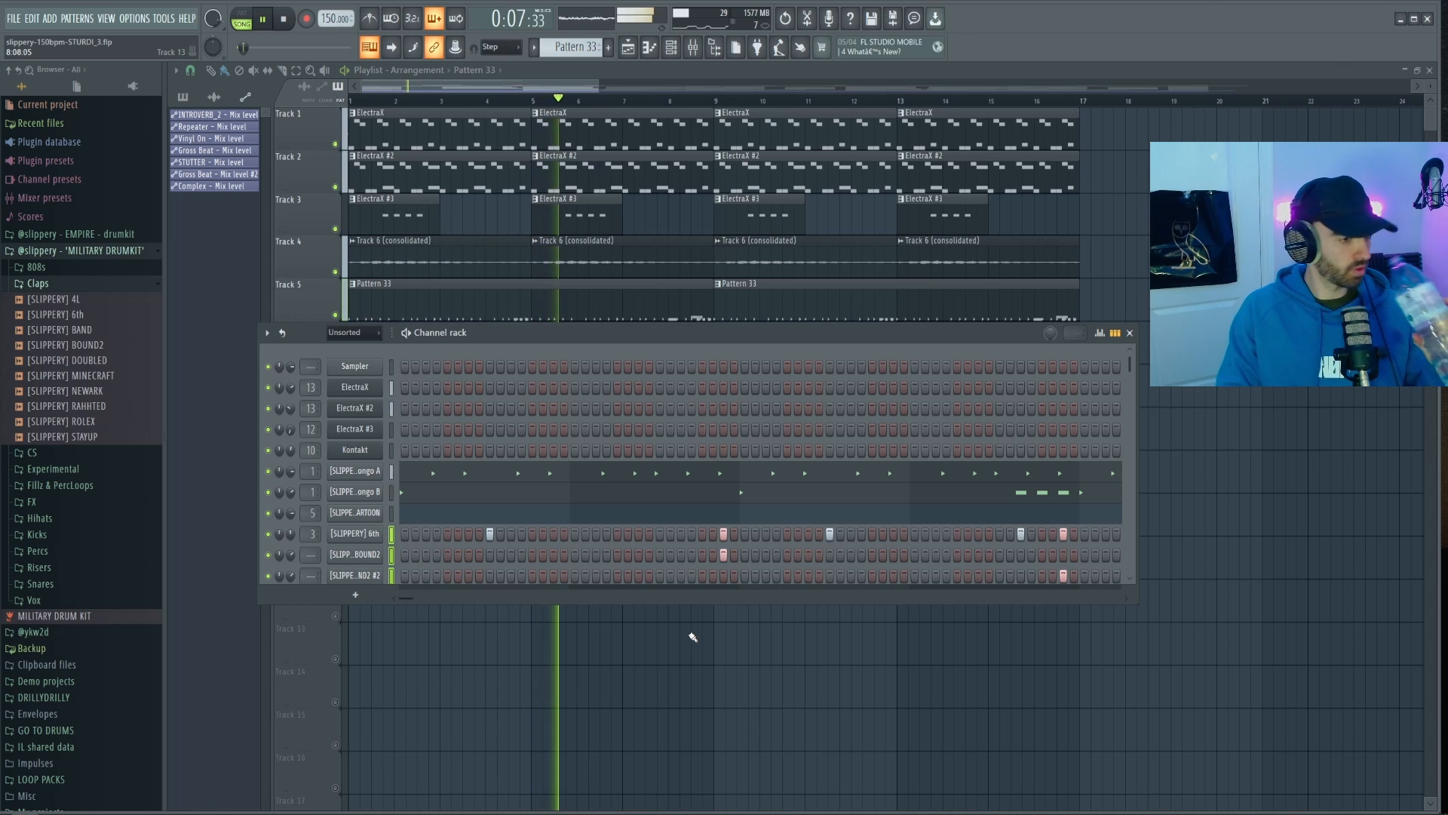
key("space")
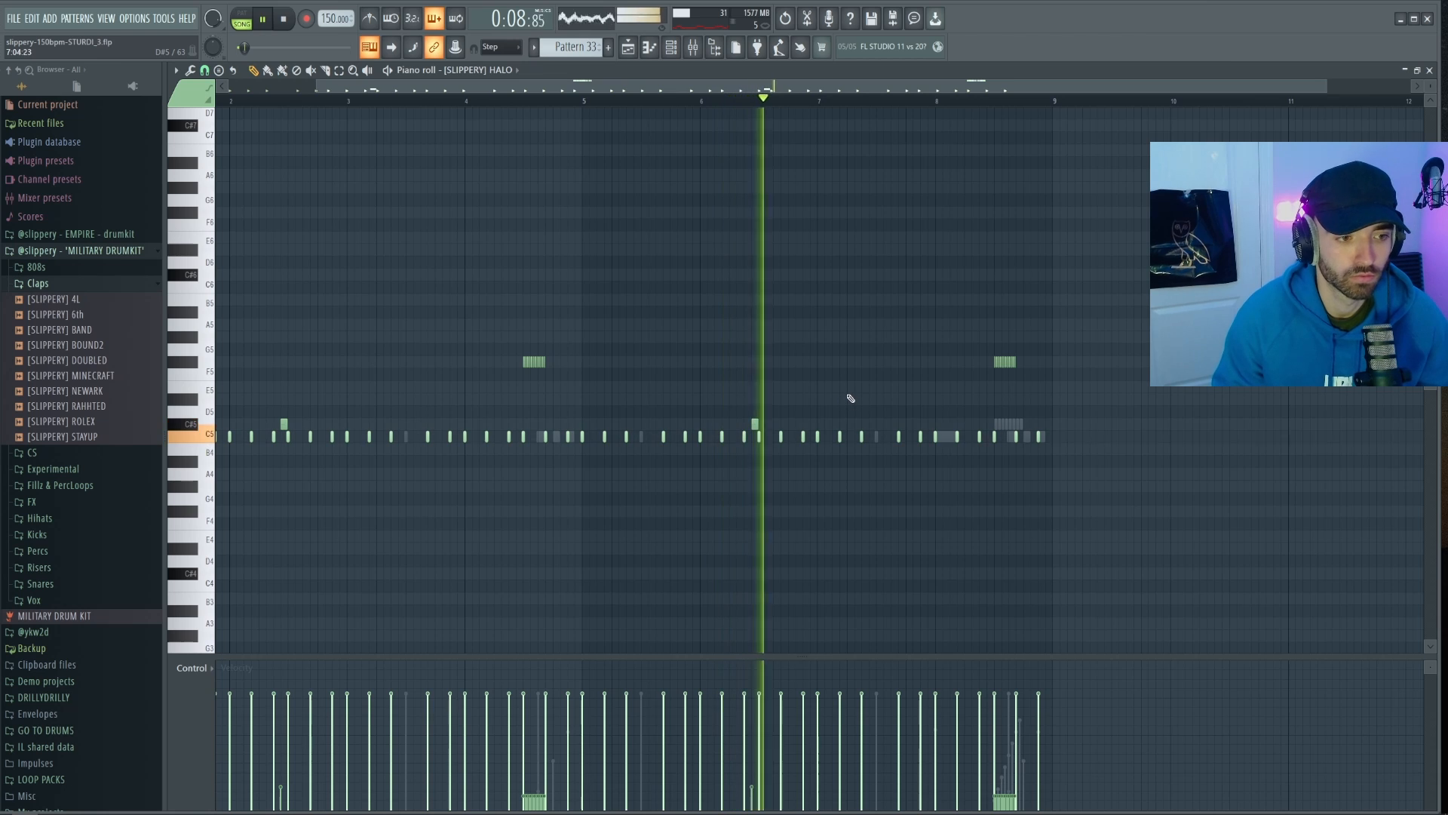
scroll(867, 411, "down", 2)
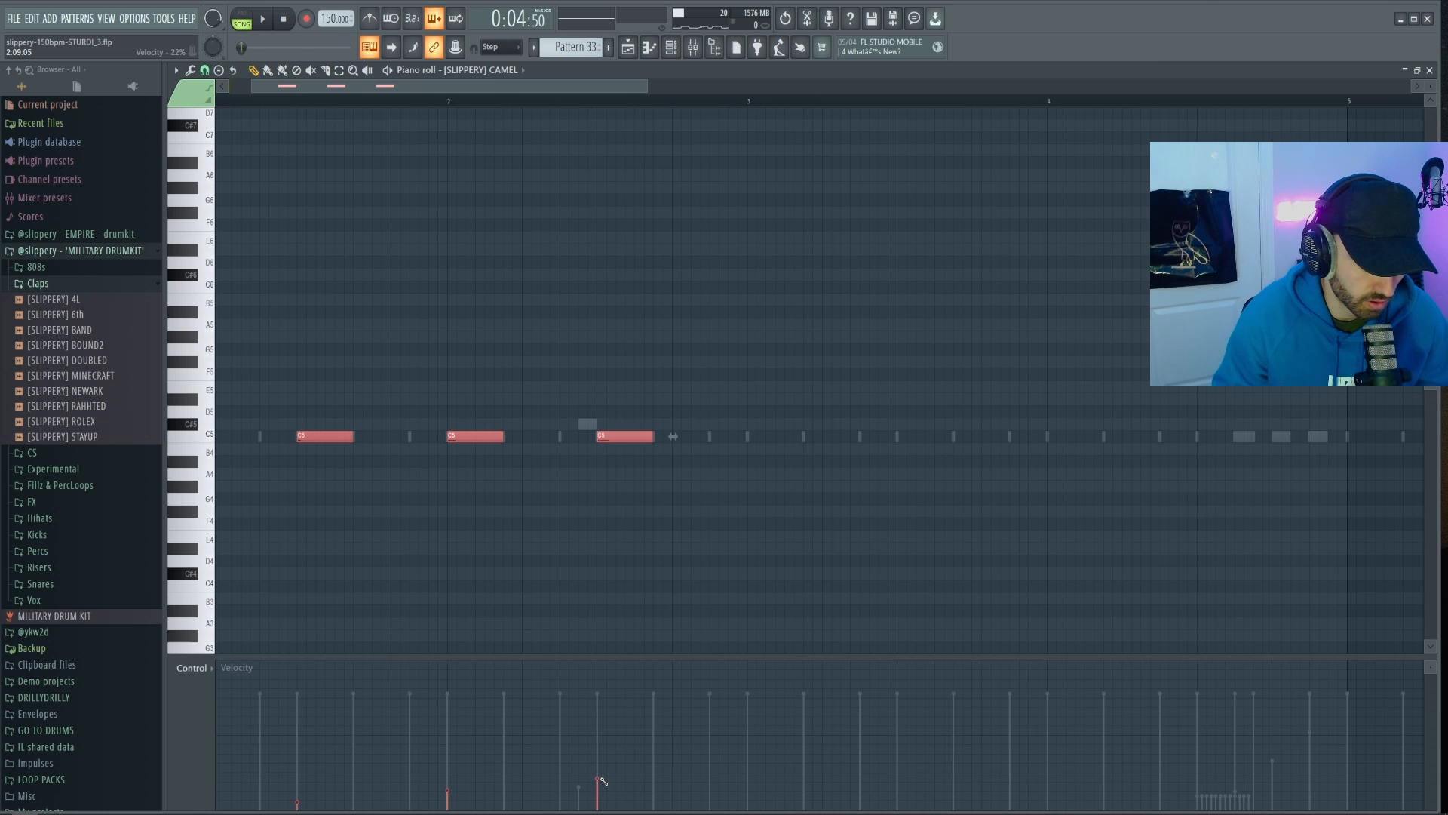
Finish the rising velocities of the three C5 notes in the CAMEL piano roll by adjusting the third note, and play the pattern
left_click_drag(601, 778, 601, 775)
left_click(576, 506, "ctrl")
scroll(566, 468, "down", 3)
key("space")
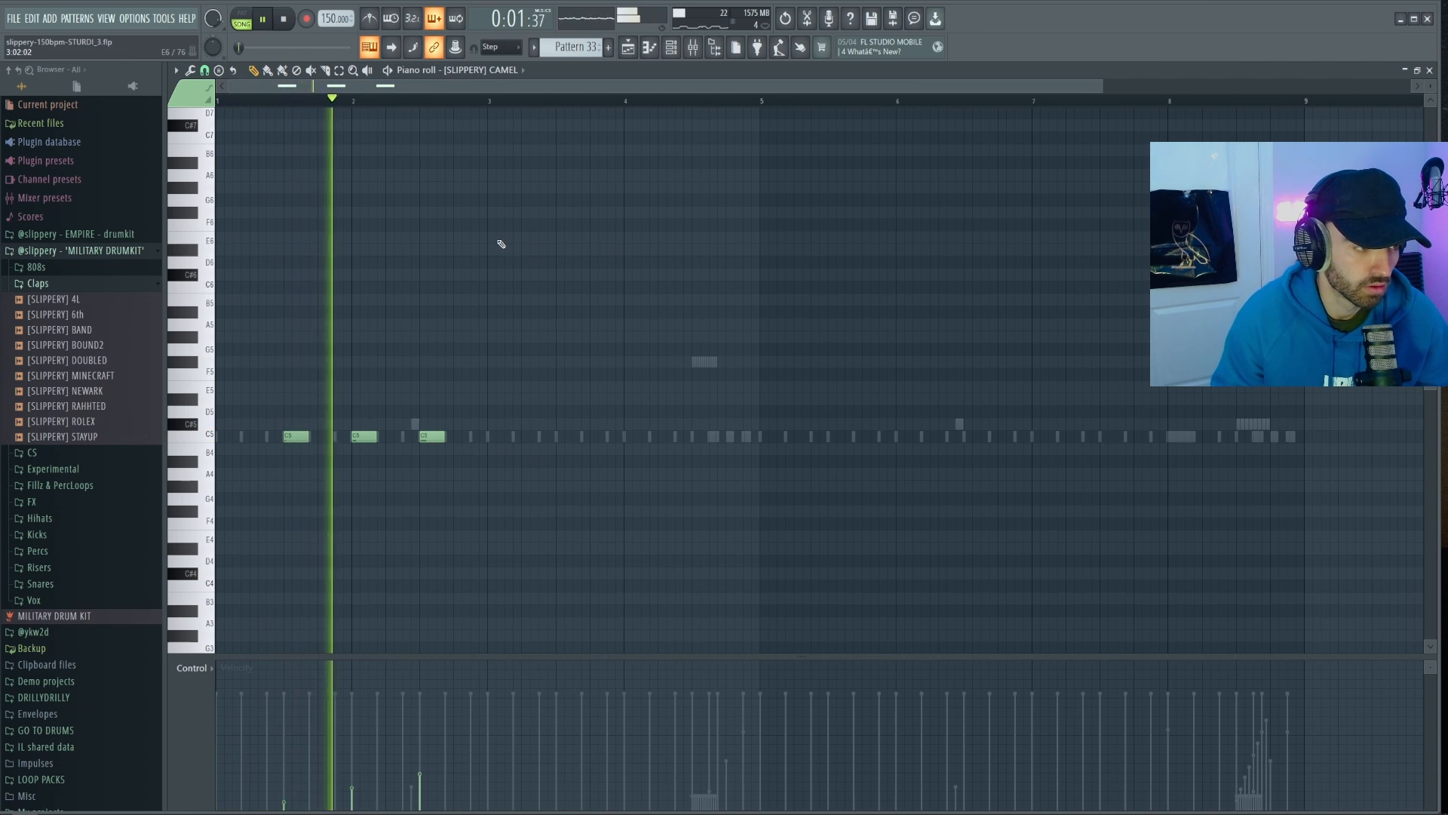
key("F6")
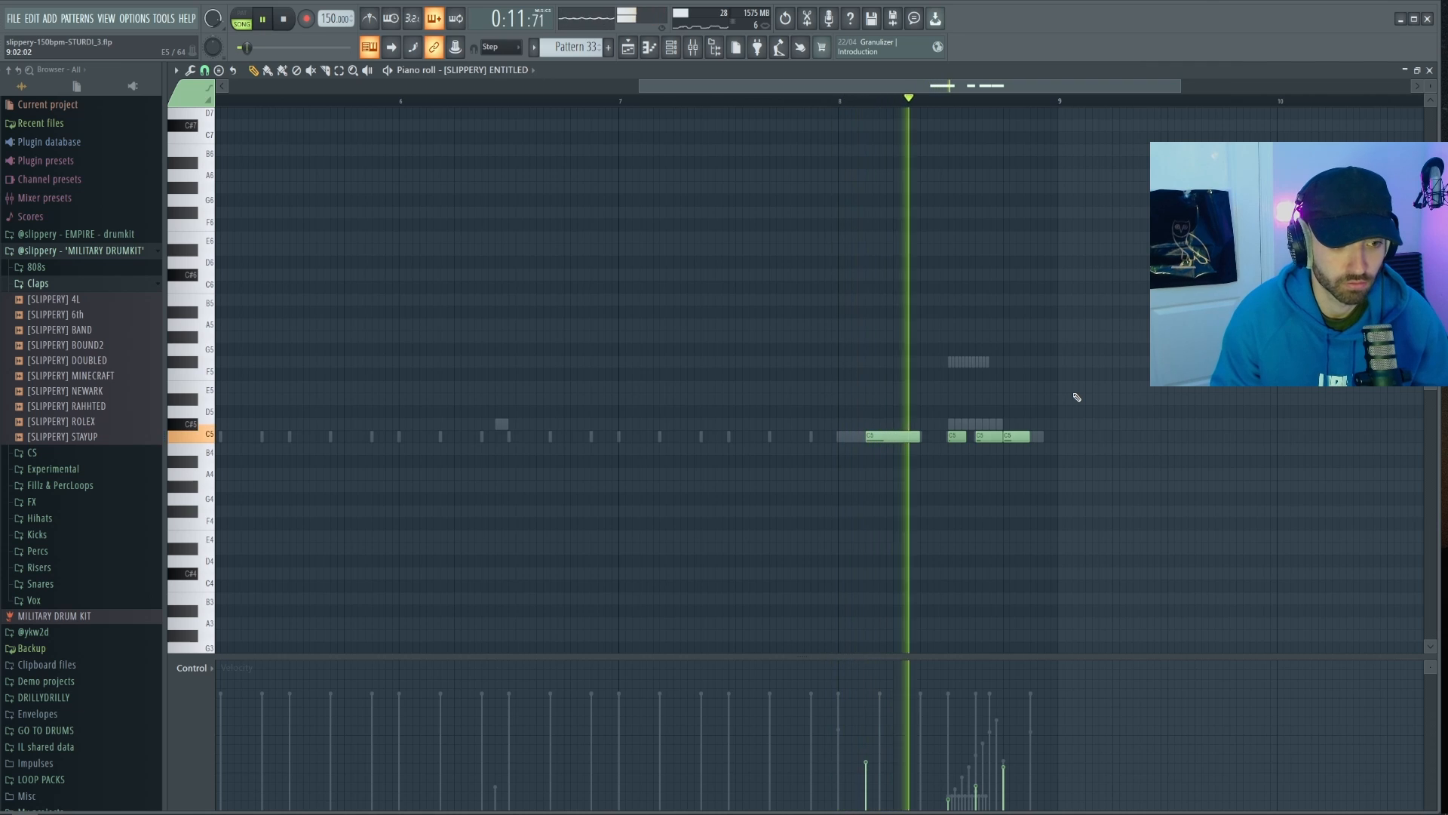
scroll(1060, 402, "down", 2)
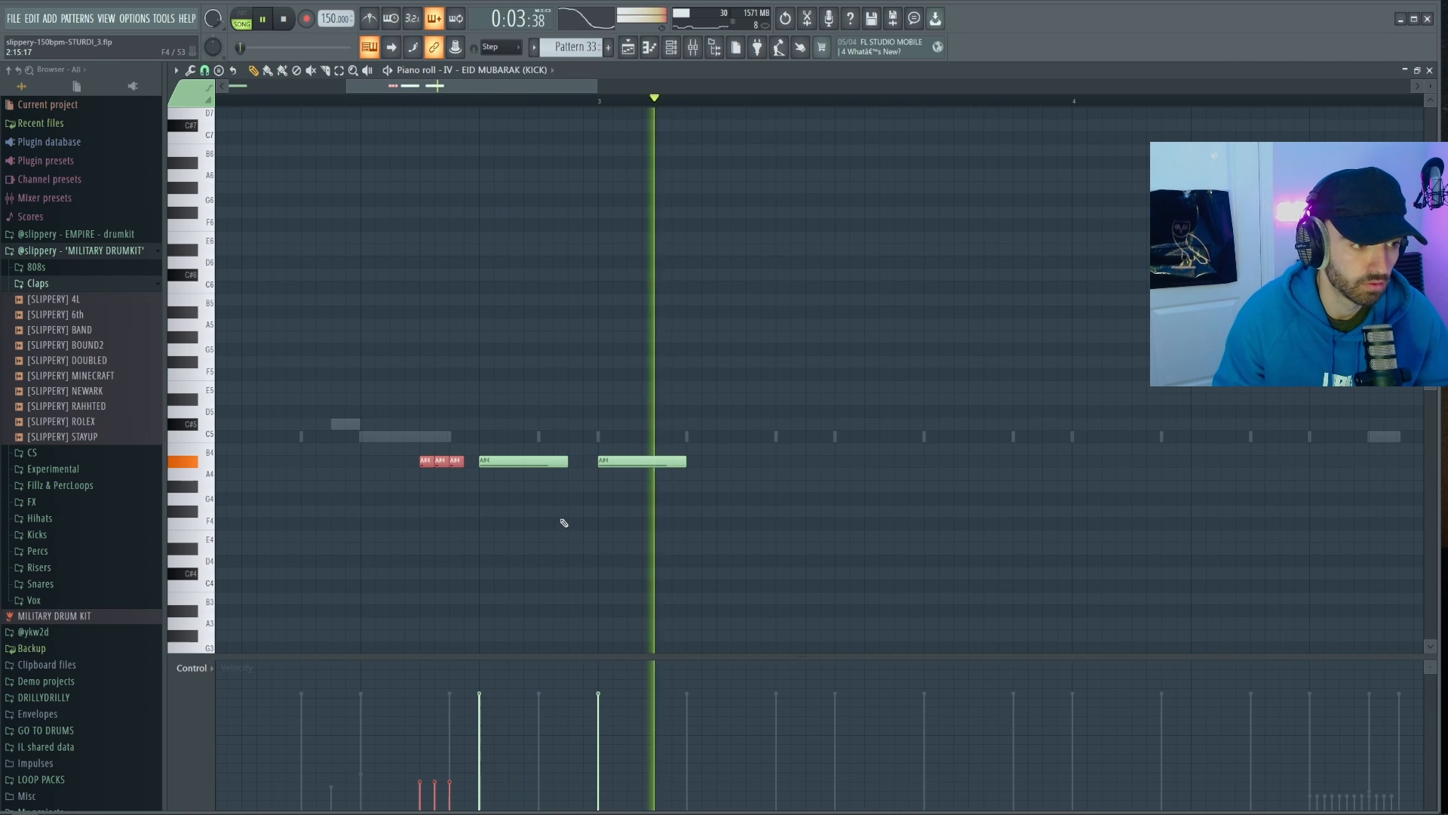
Add another A#4 note in the middle of bar 3 of the EID MUBARAK kick line and play it back
left_click(581, 516, "ctrl")
scroll(596, 511, "down", 2)
key("space")
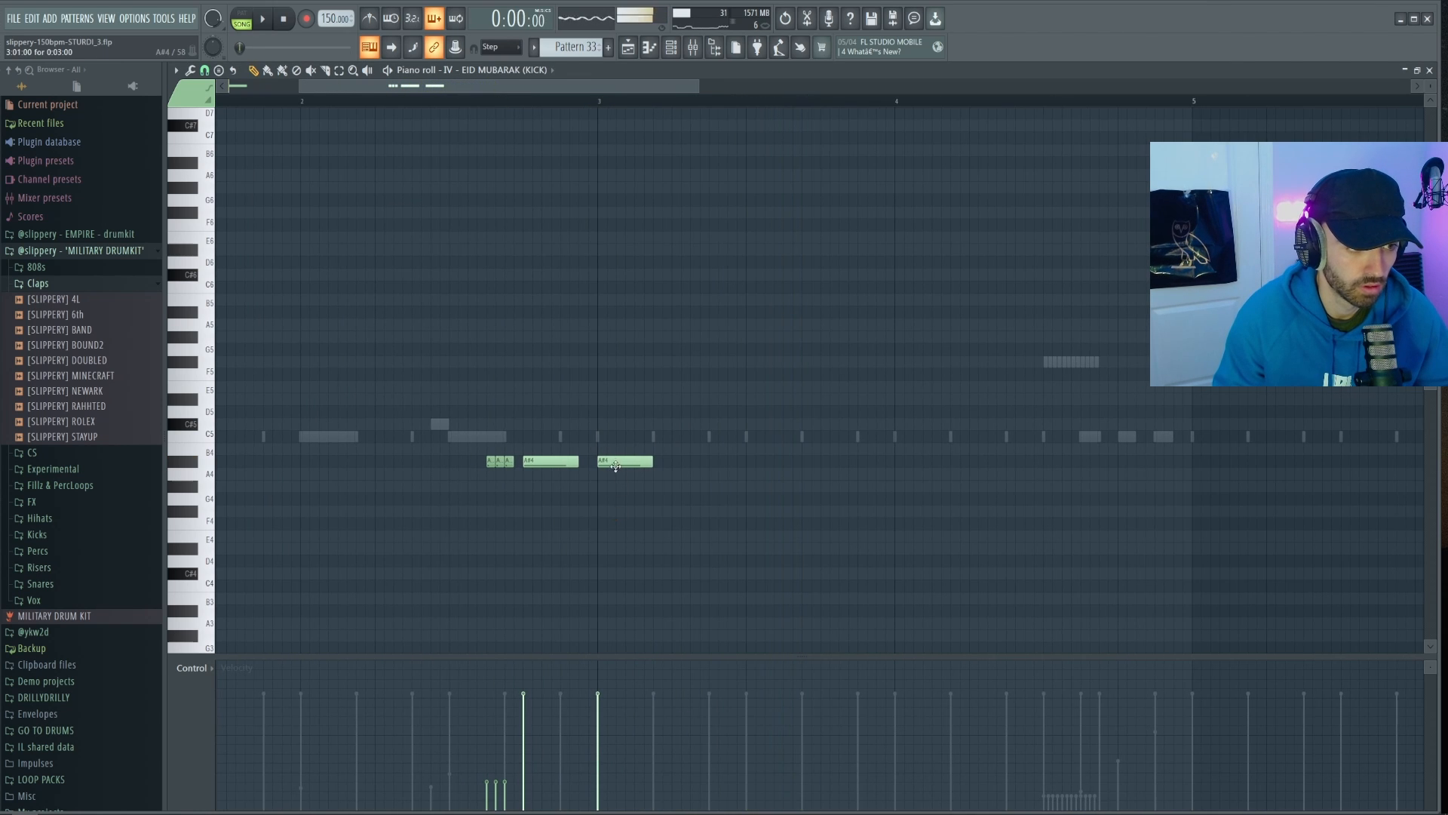
scroll(710, 471, "down", 2)
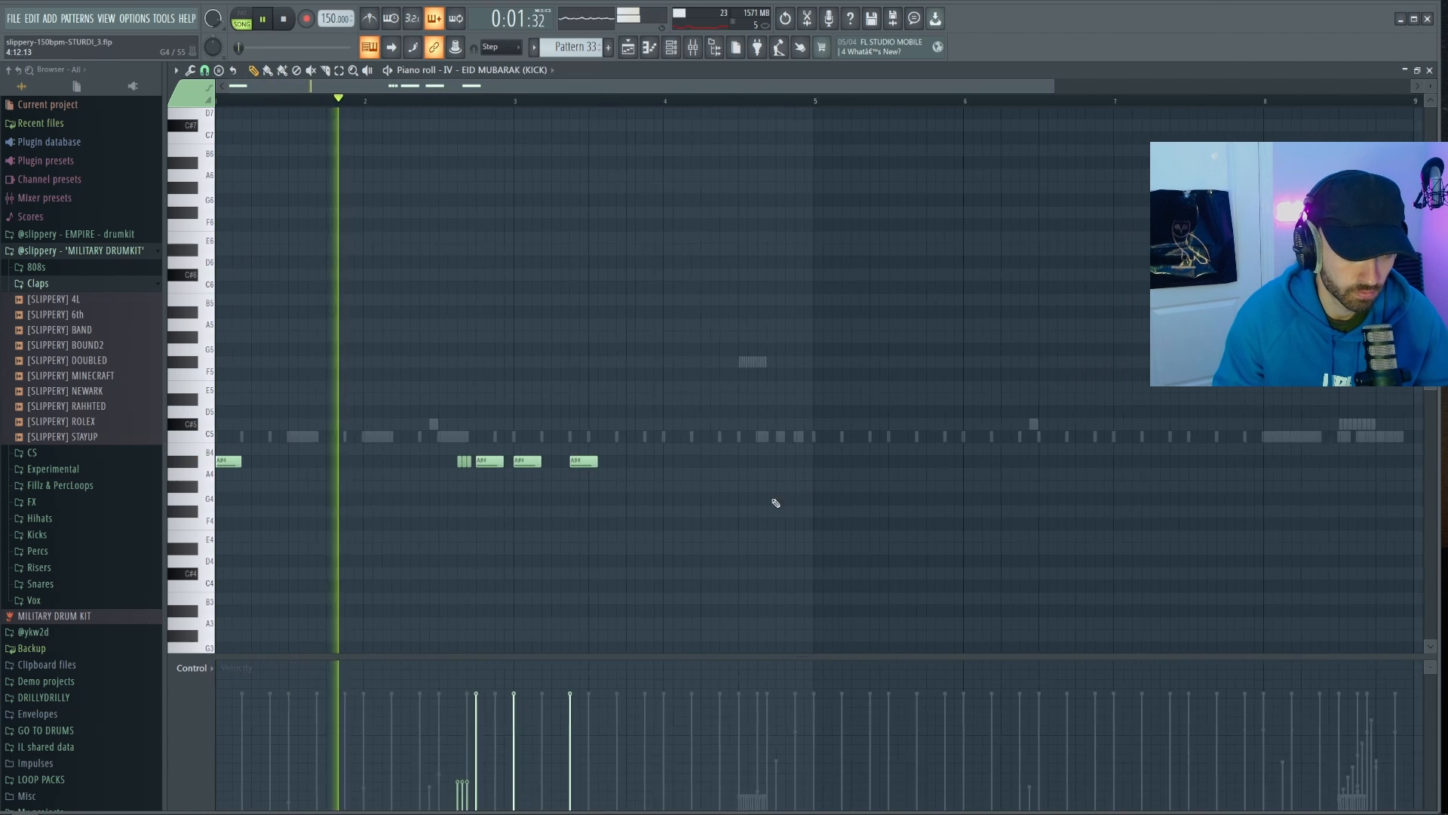
Add a short A#4 kick note in bar 4 and duplicate it into a continuous run up to bar 5
left_click(717, 462)
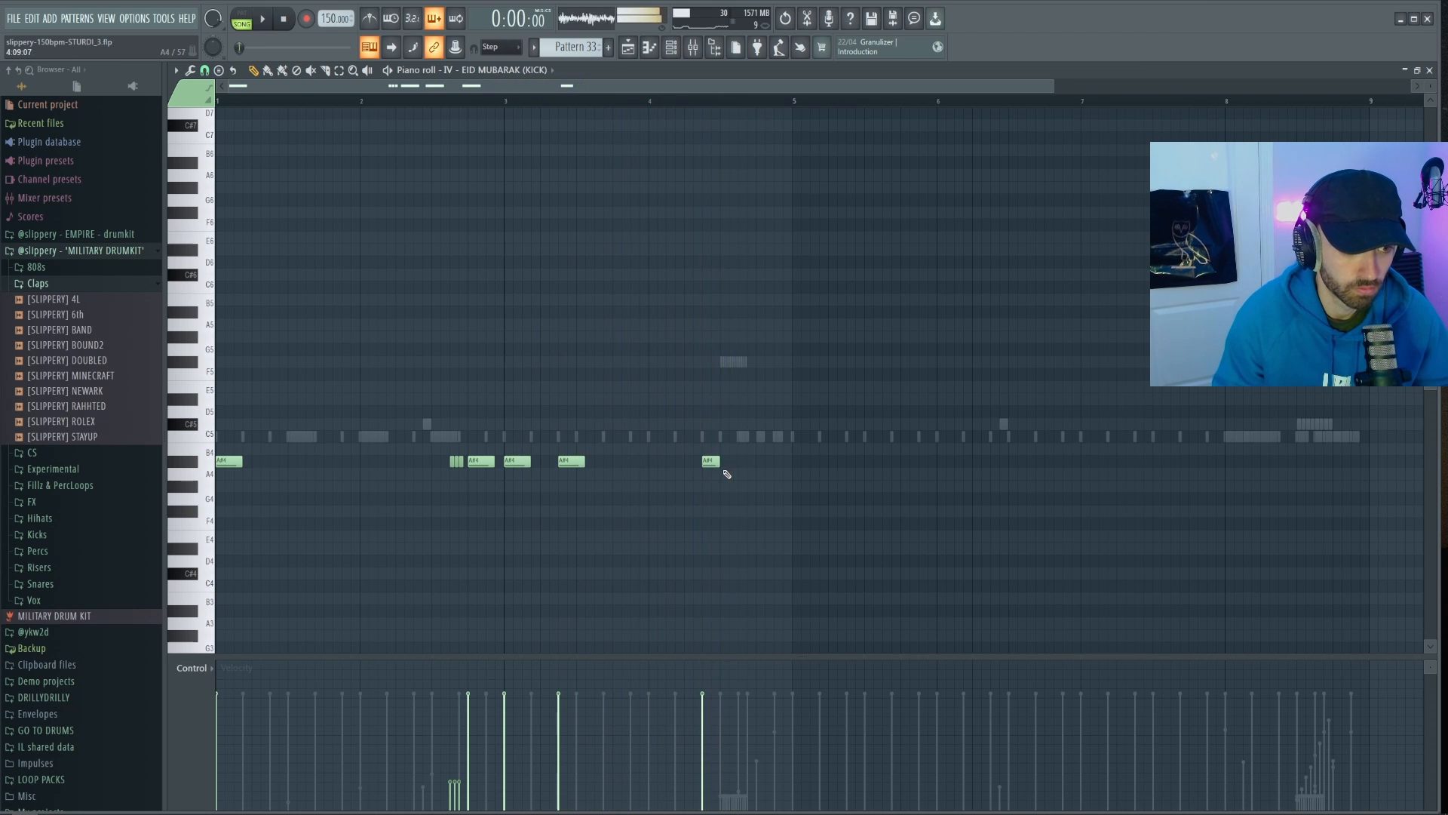
left_click_drag(726, 464, 714, 463)
left_click(715, 464, "ctrl")
key("ctrl+b")
key("ctrl+b")
key("ctrl+b")
key("ctrl+b")
key("ctrl+b")
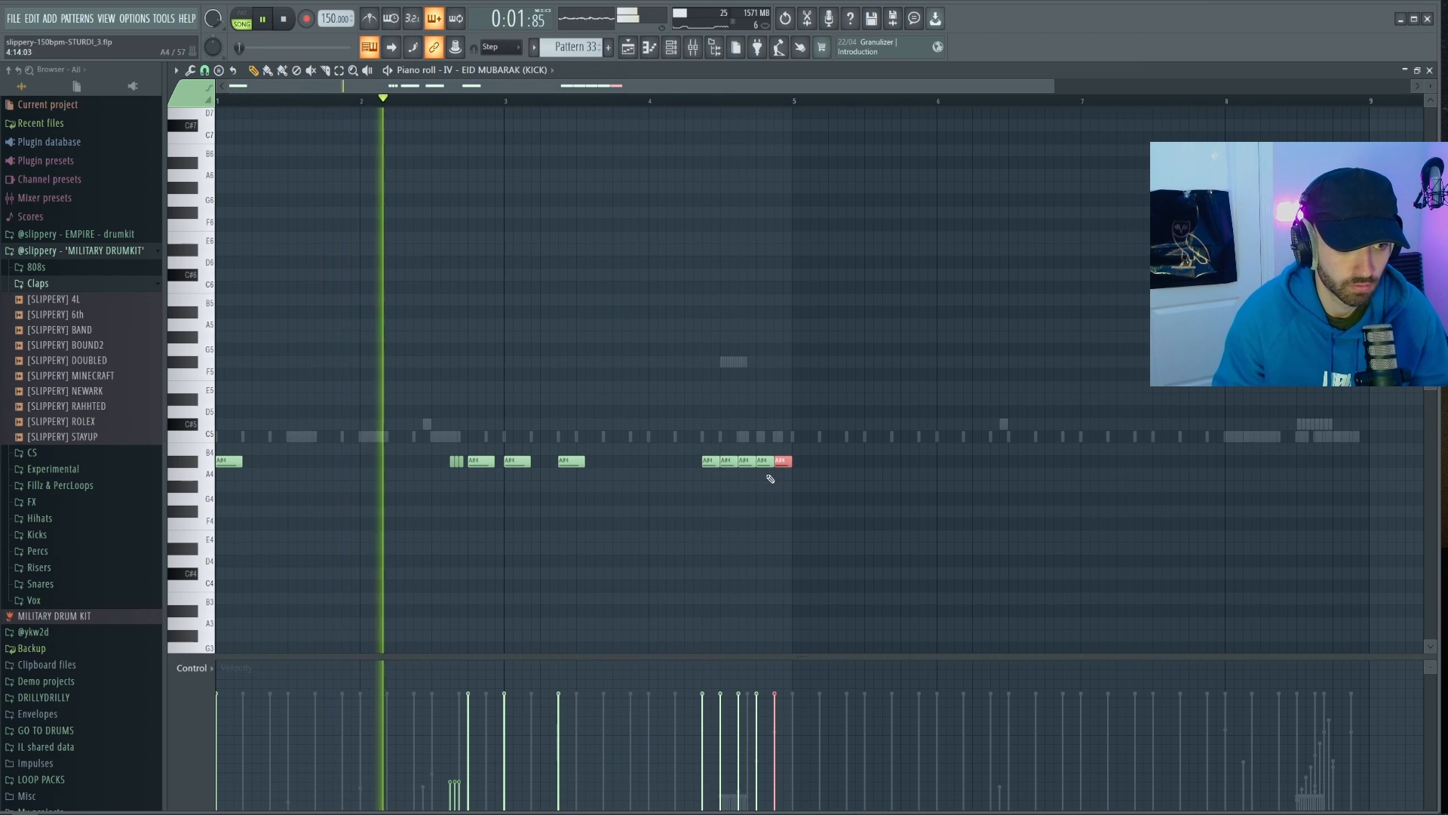
Shift the bar 4 kick run earlier to start on step 3 and lower the velocity of every other note
left_click_drag(690, 477, 778, 491)
key("space")
key("space")
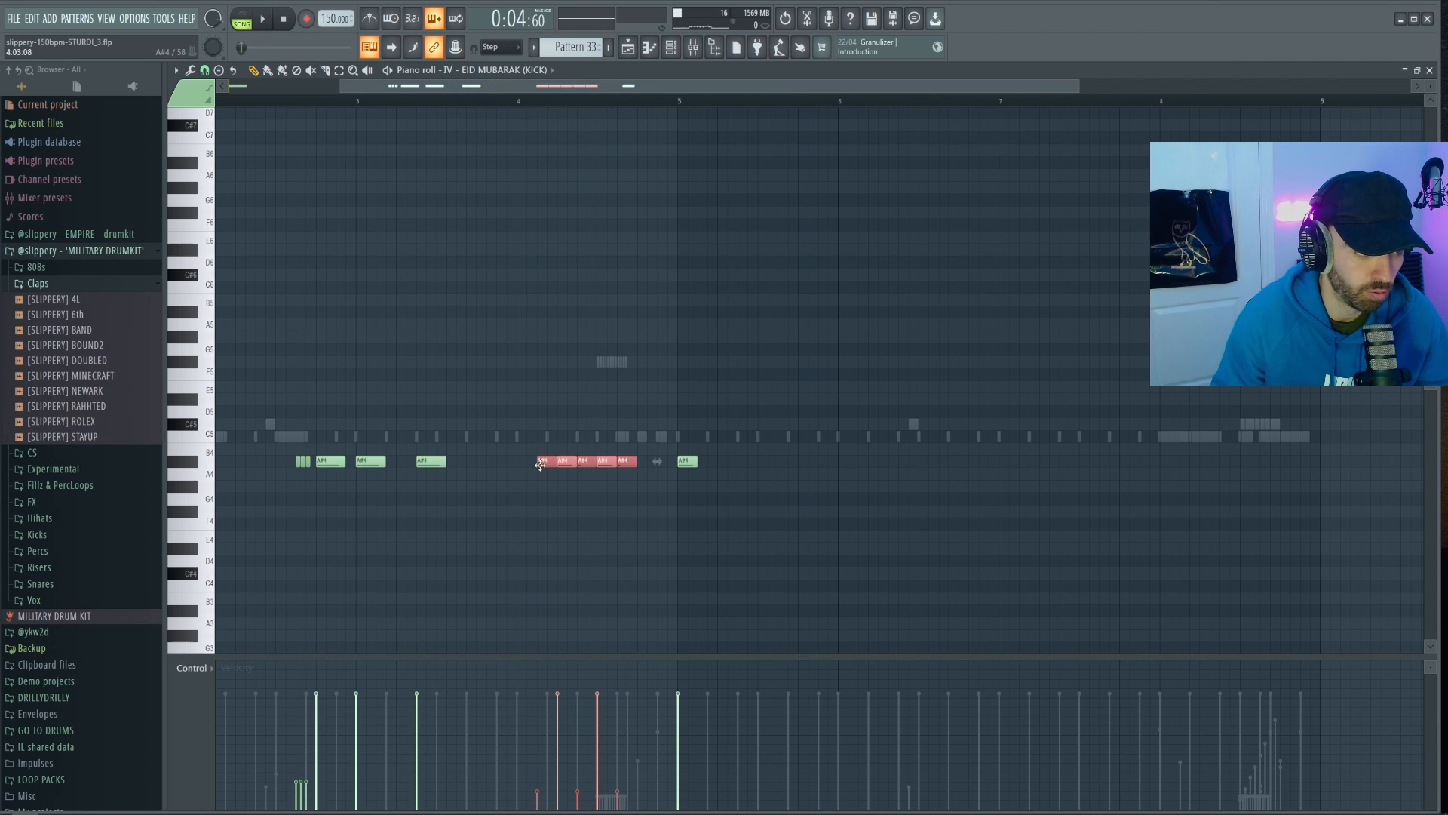
Play the kick run and move its first A#4 note one step later in bar 4
key("space")
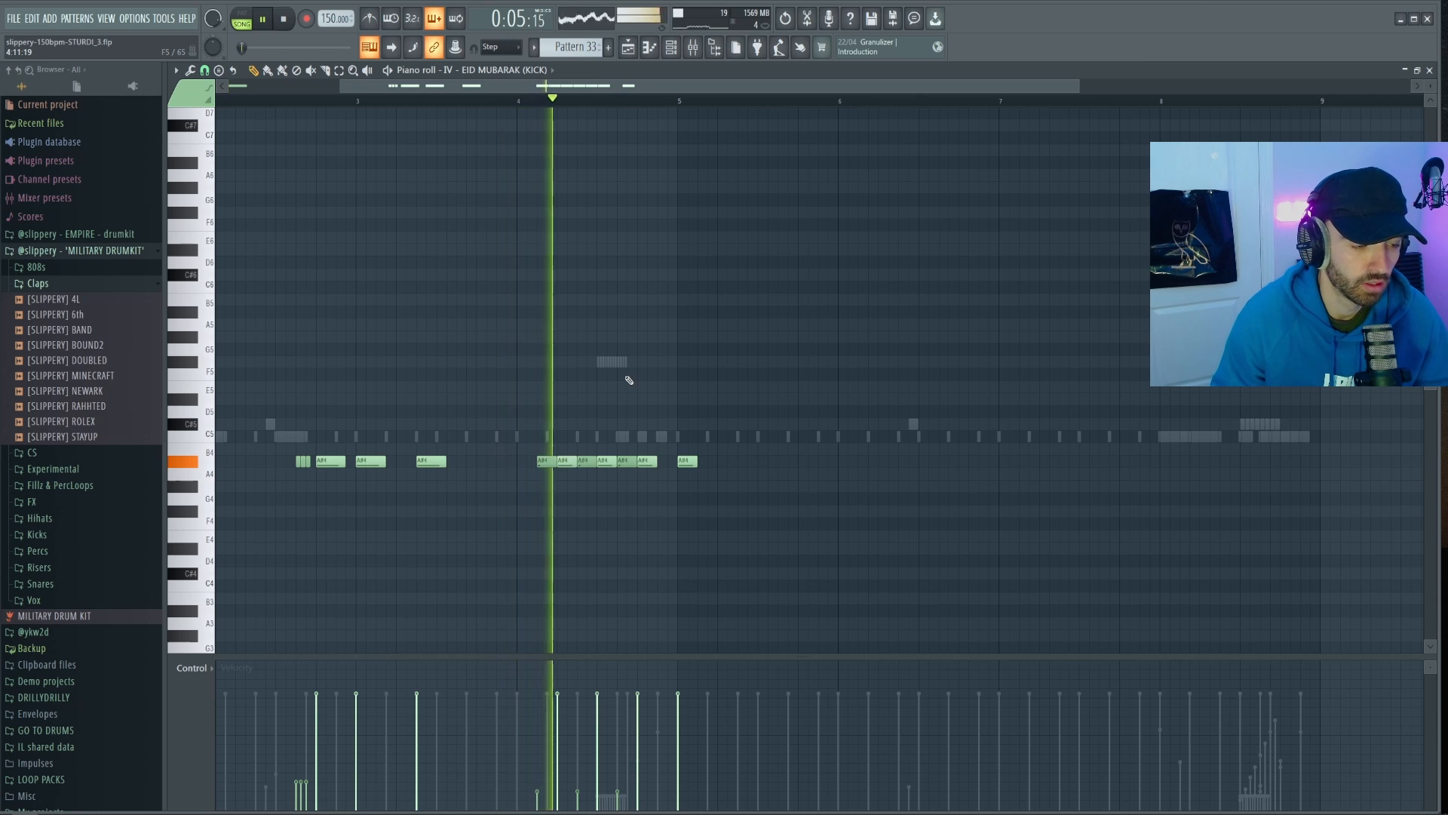
scroll(551, 473, "up", 1)
key("space")
scroll(550, 467, "up", 1)
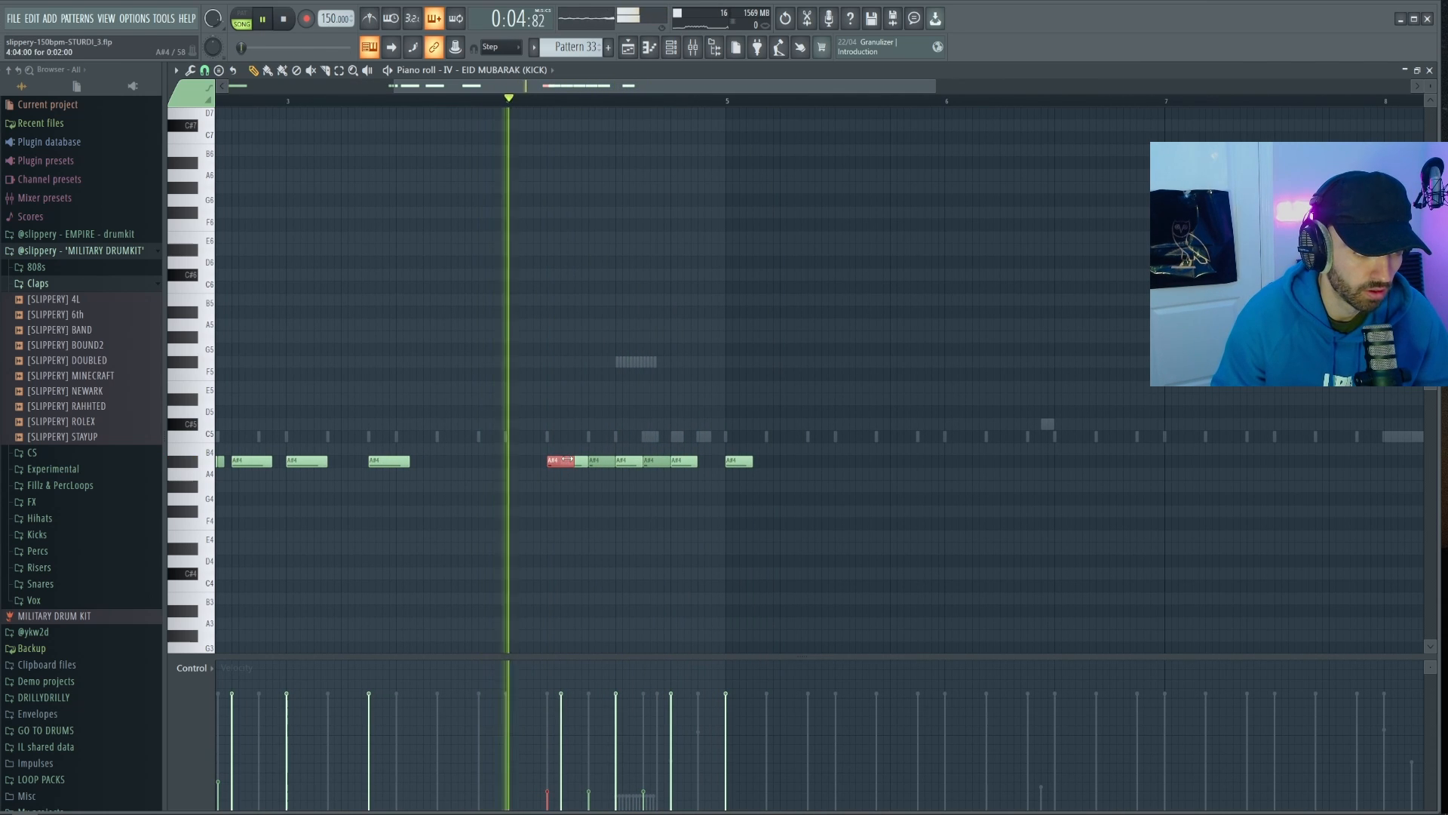
Extend the A#4 kick line through bars 5, 7 and 8, and ramp the velocities of three consecutive bar 8 notes upward
left_click(566, 501, "ctrl")
key("space")
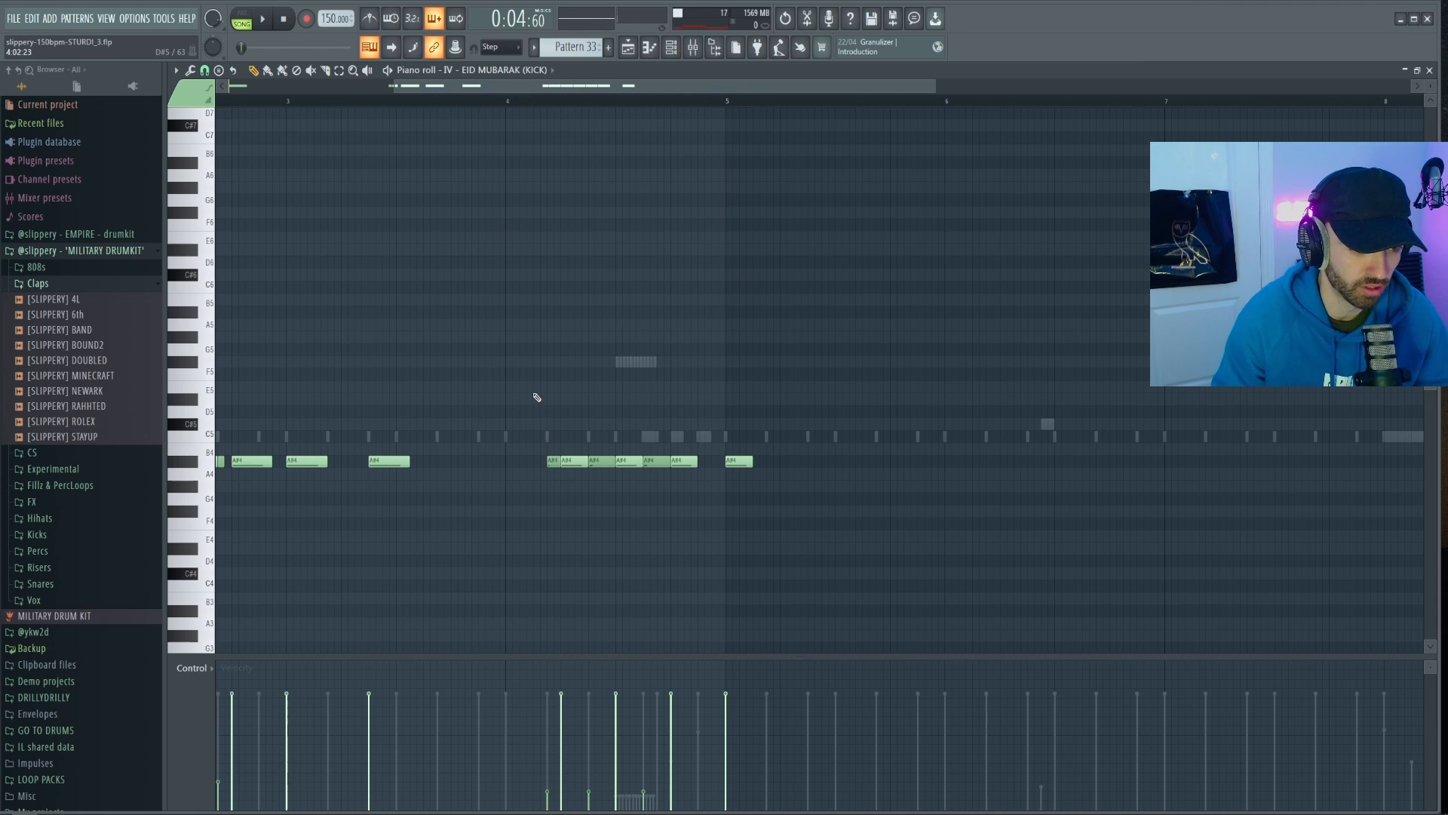
key("space")
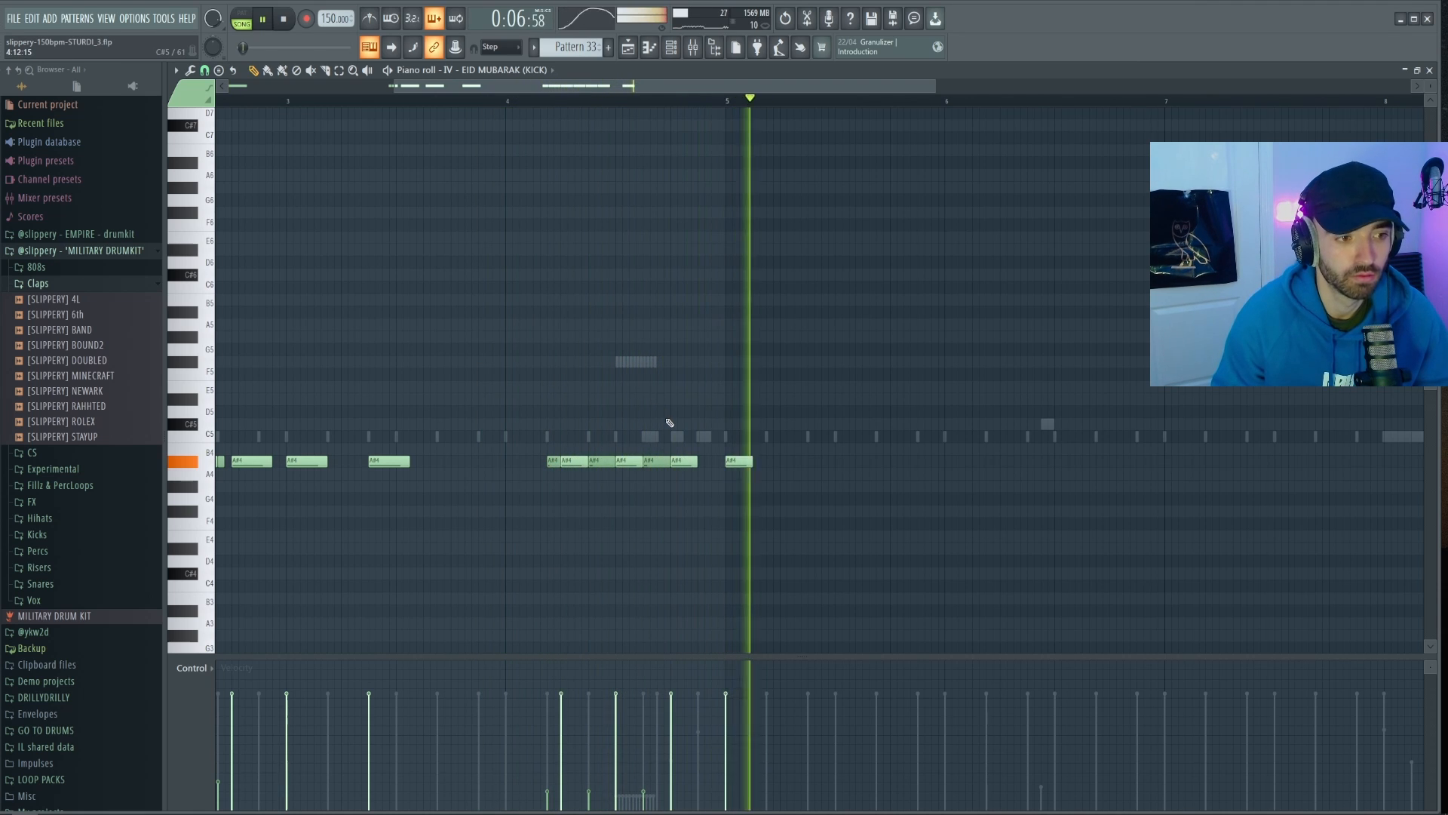
scroll(1004, 574, "down", 2)
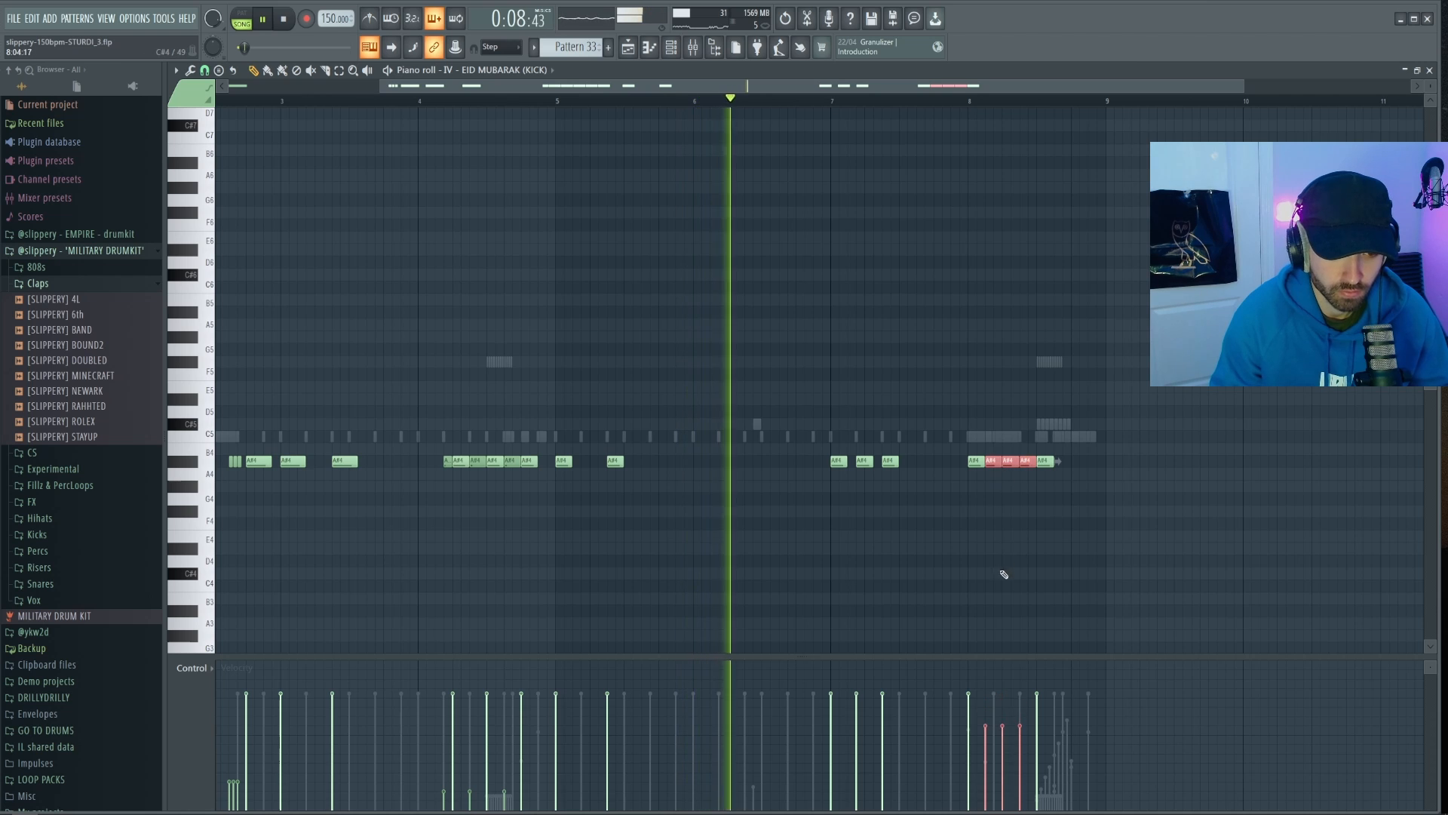
left_click_drag(983, 783, 1028, 739)
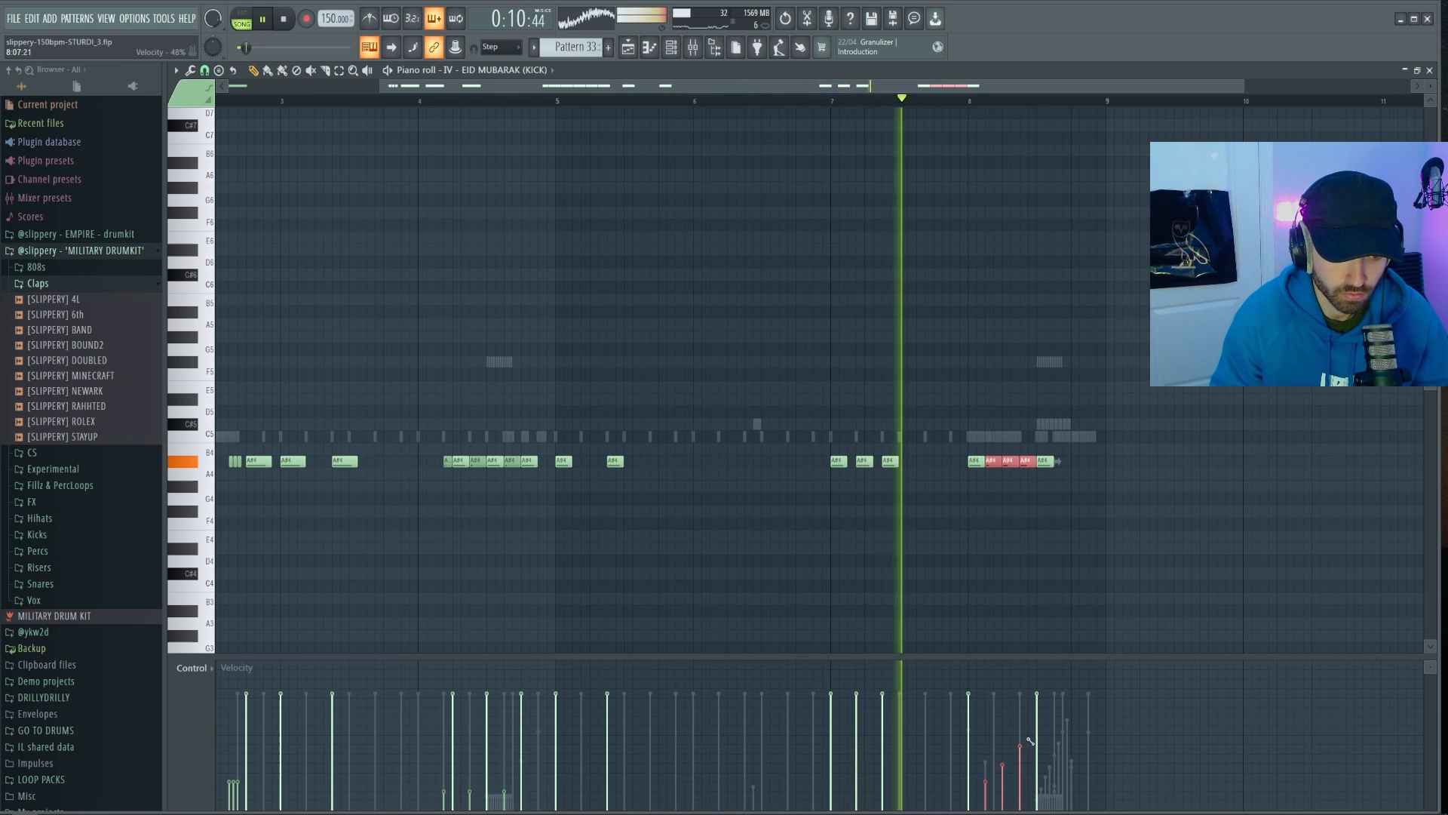
scroll(1011, 547, "down", 2)
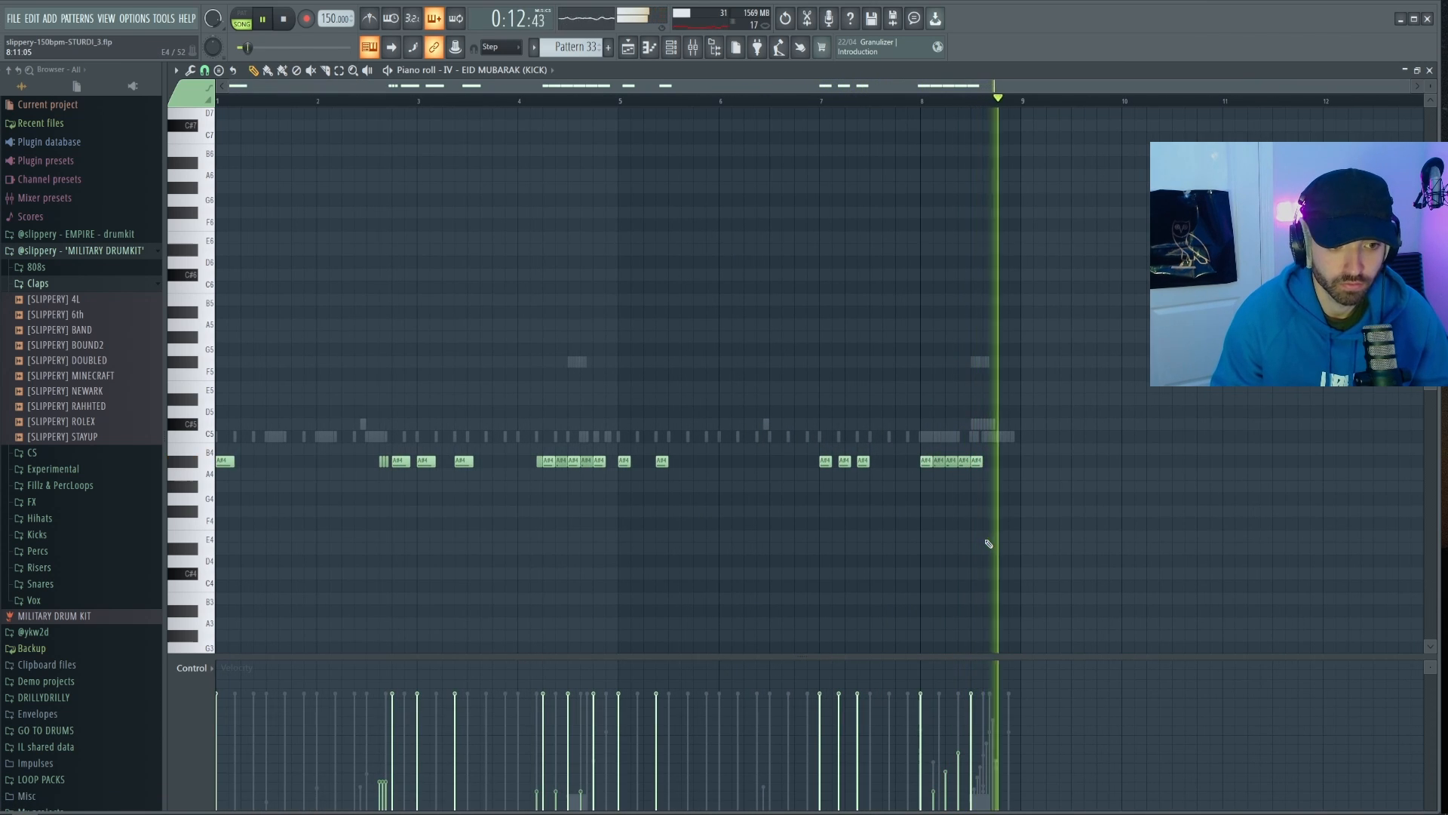
Check the volume envelope of the LAYER ON SOME KICKS sampler, close it and play back its C5 note pattern
left_click_drag(467, 223, 499, 218)
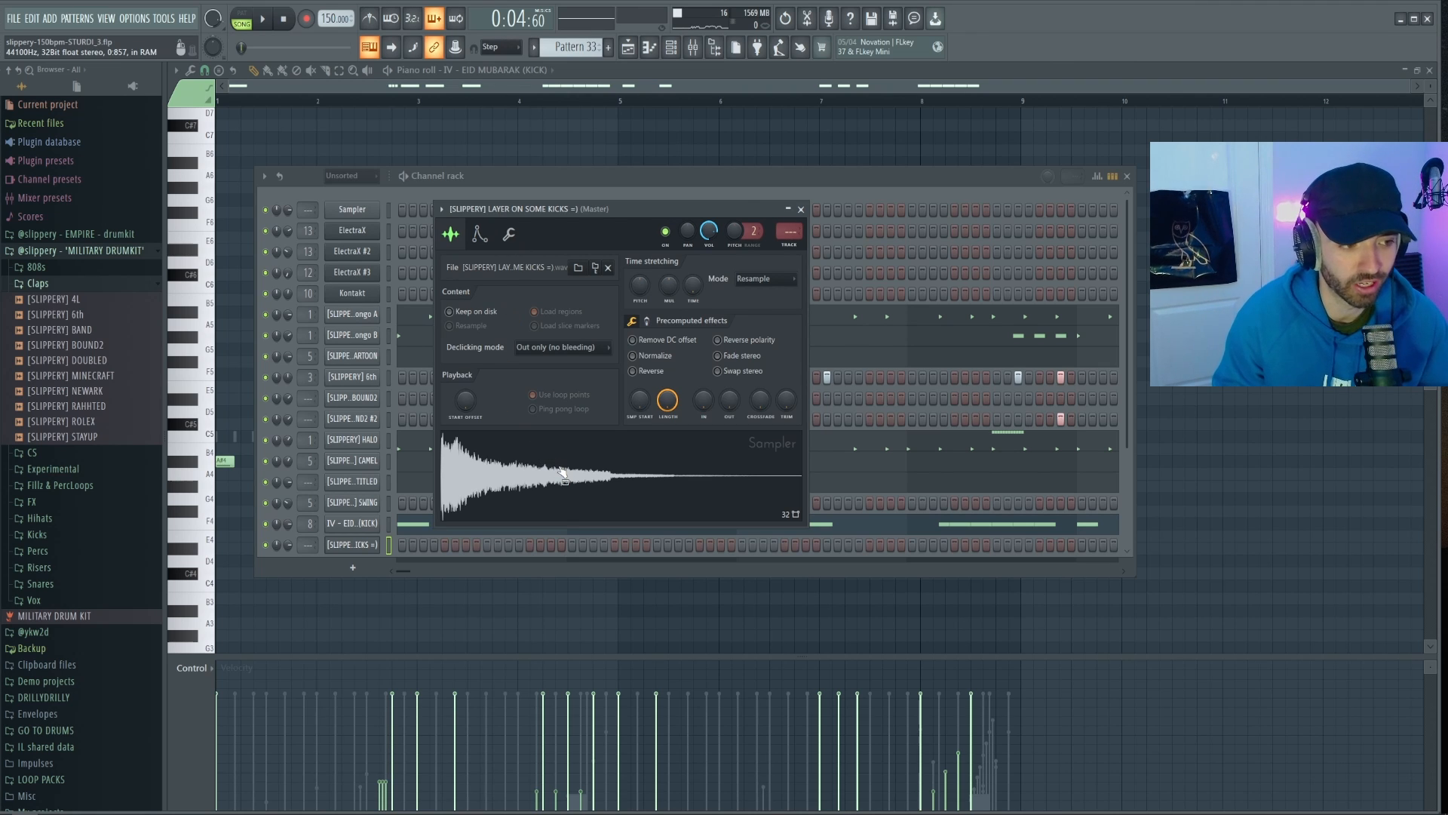
left_click(479, 235)
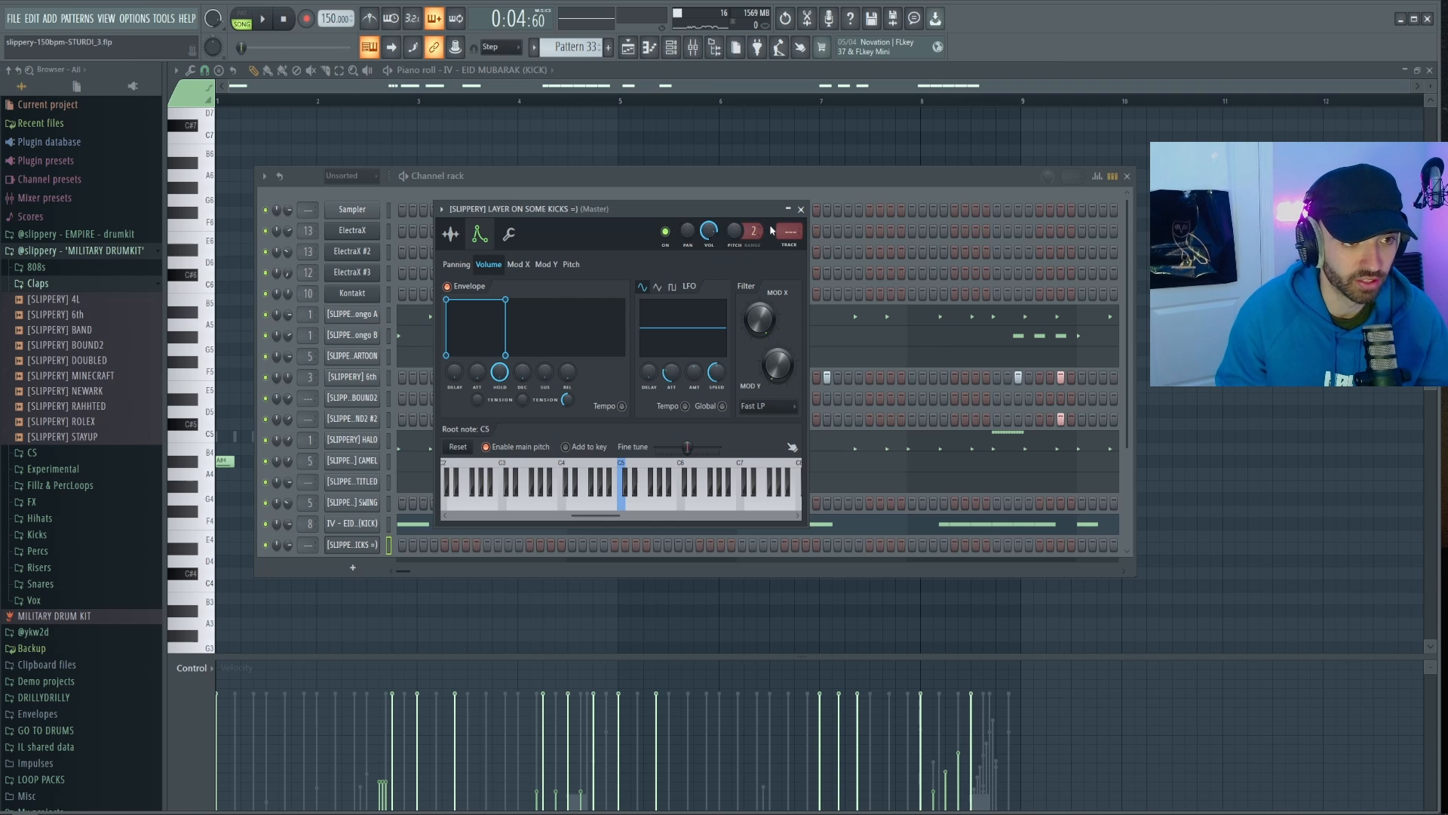
left_click(801, 209)
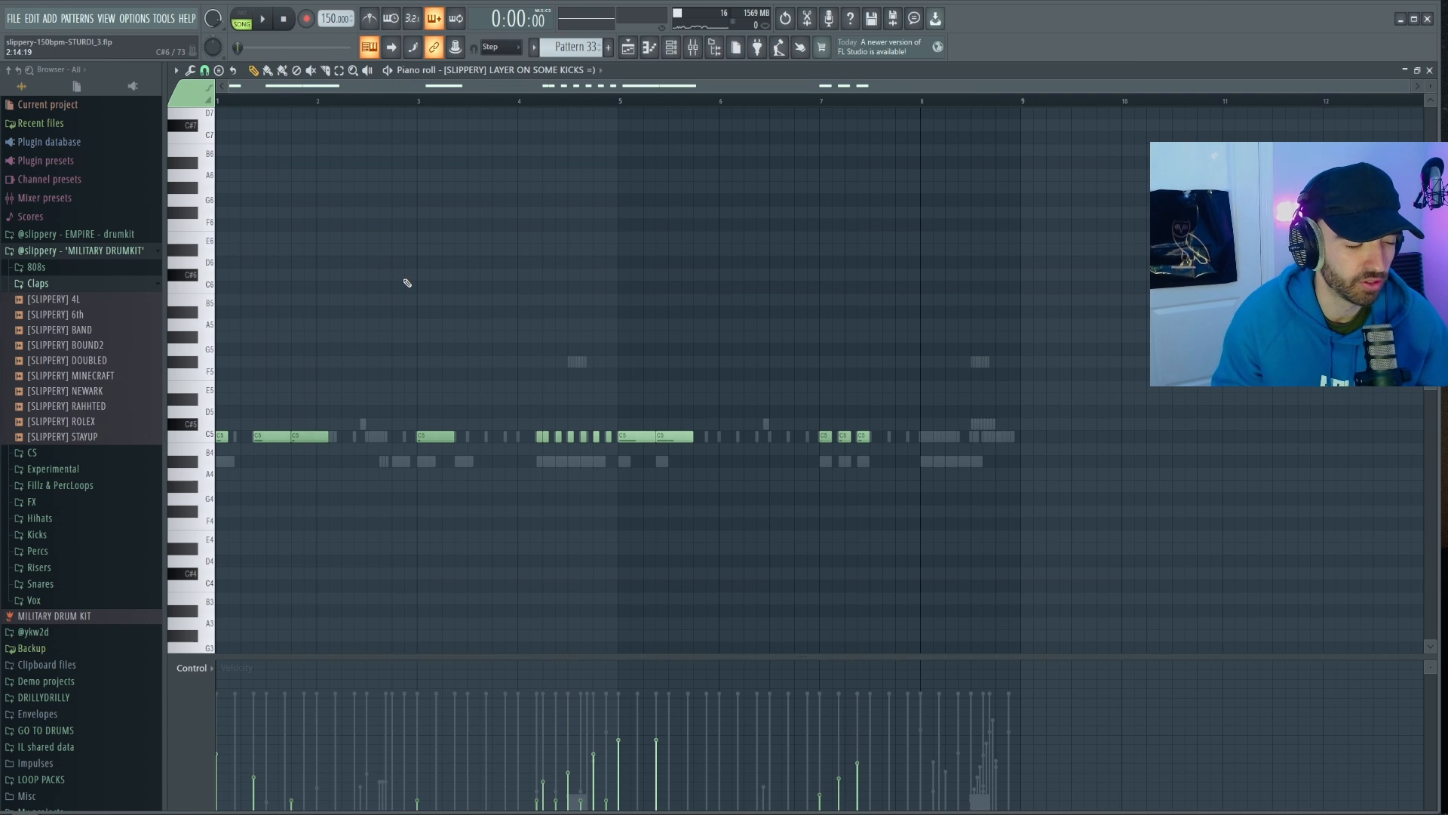
key("space")
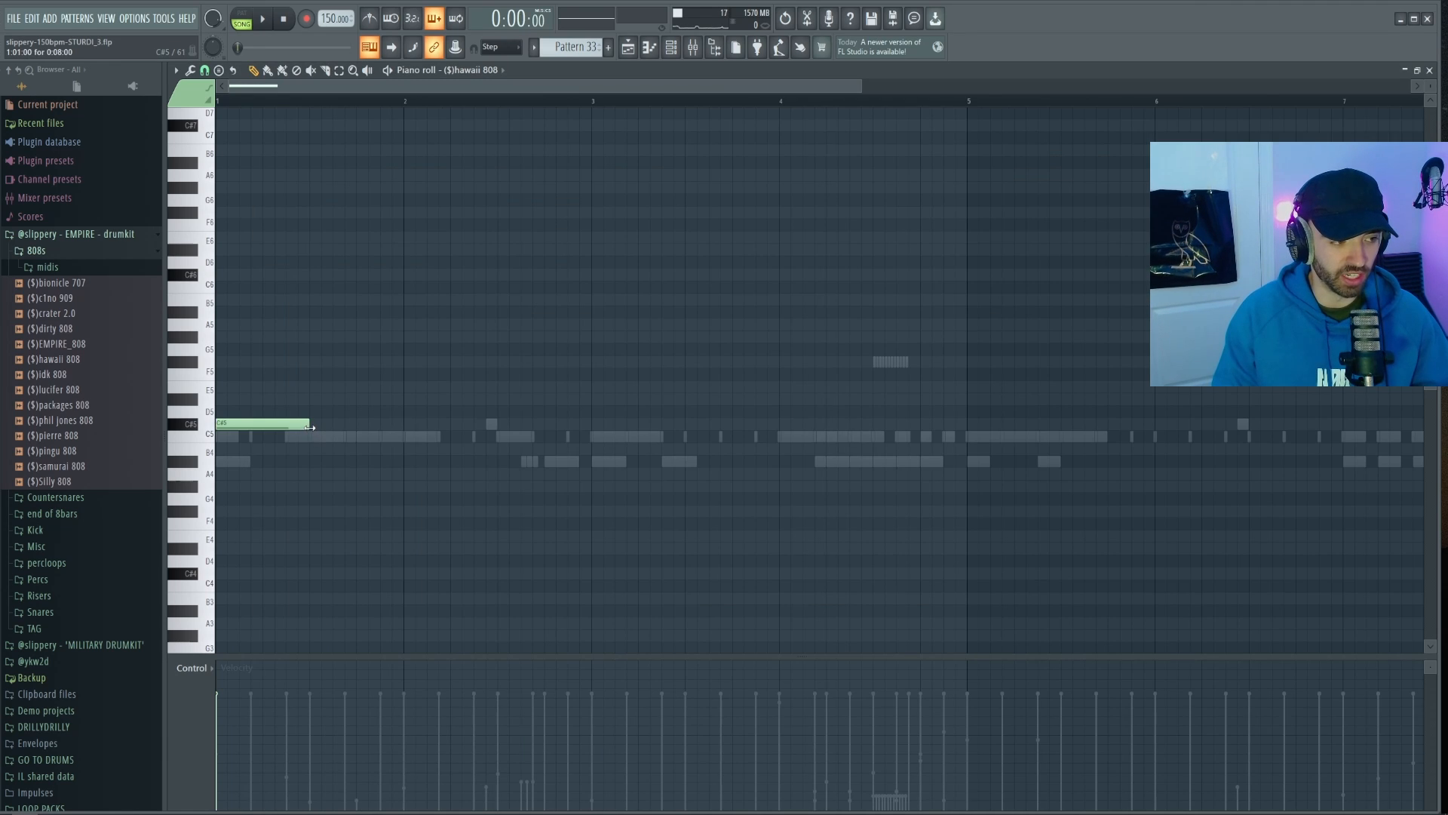
Set the opening C#5 note of the hawaii 808 to 8 steps and add C#5 notes at bars 3 and 5
key("space")
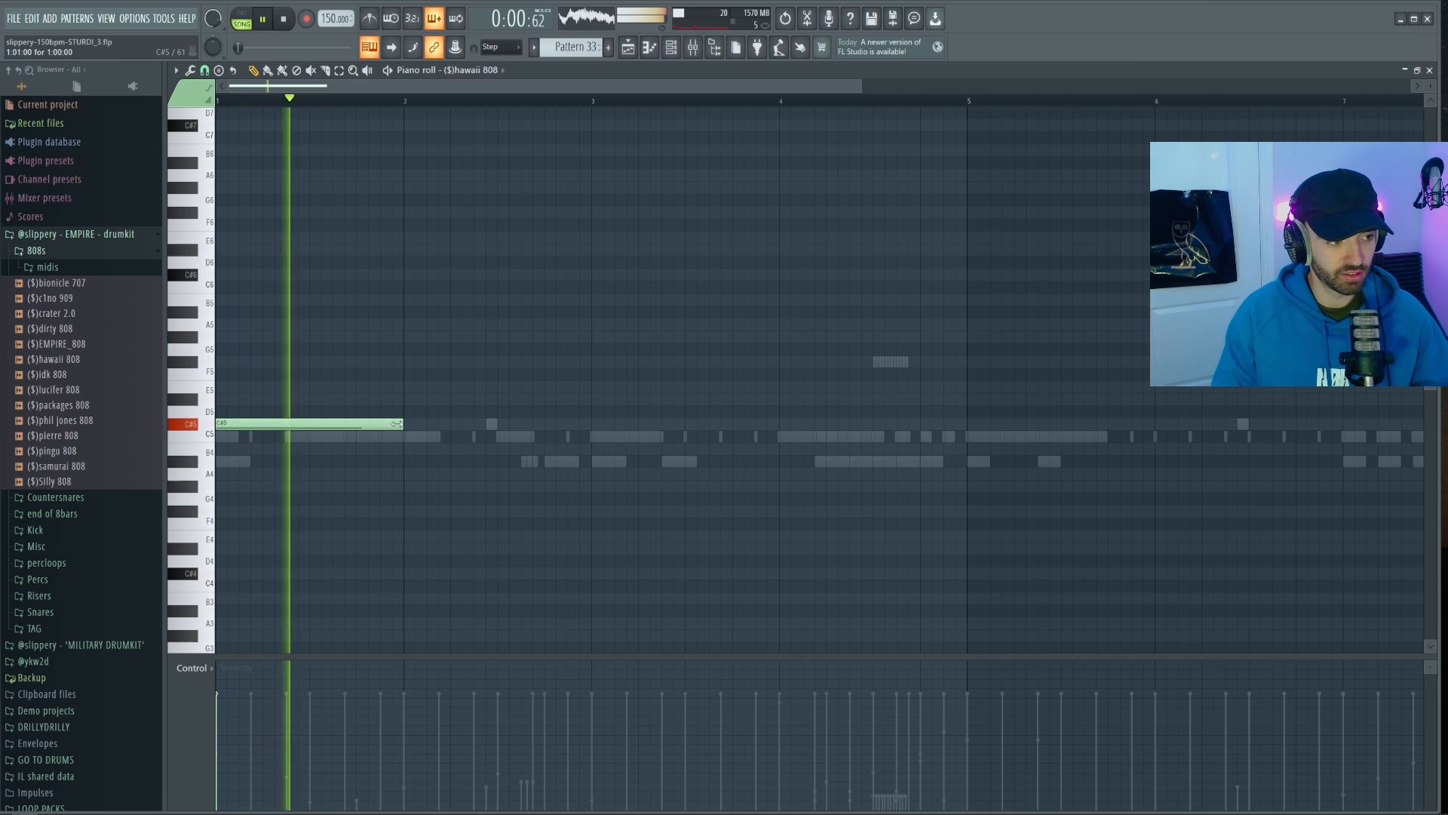
key("space")
left_click_drag(398, 424, 326, 425)
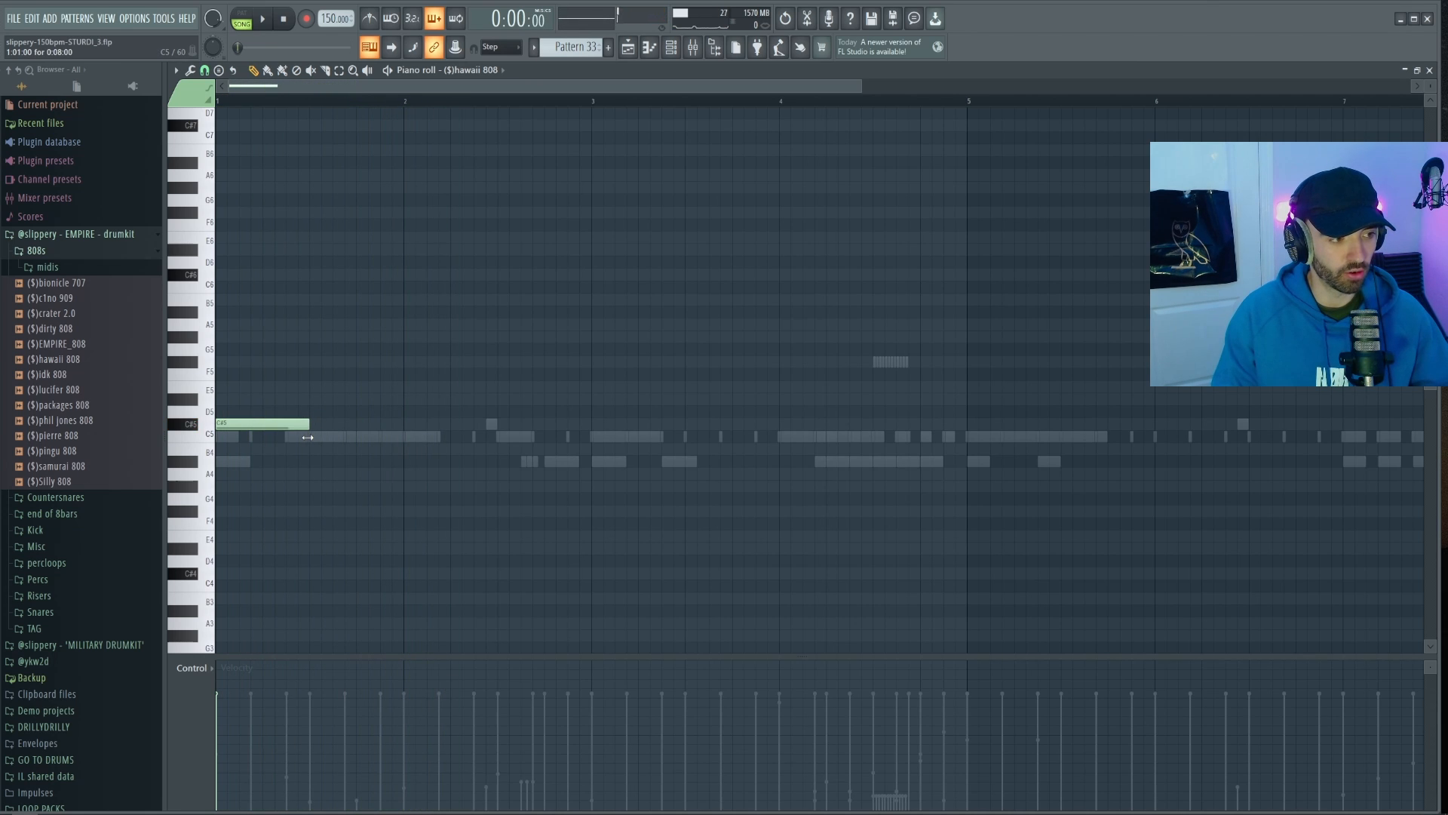
key("space")
scroll(377, 464, "down", 2)
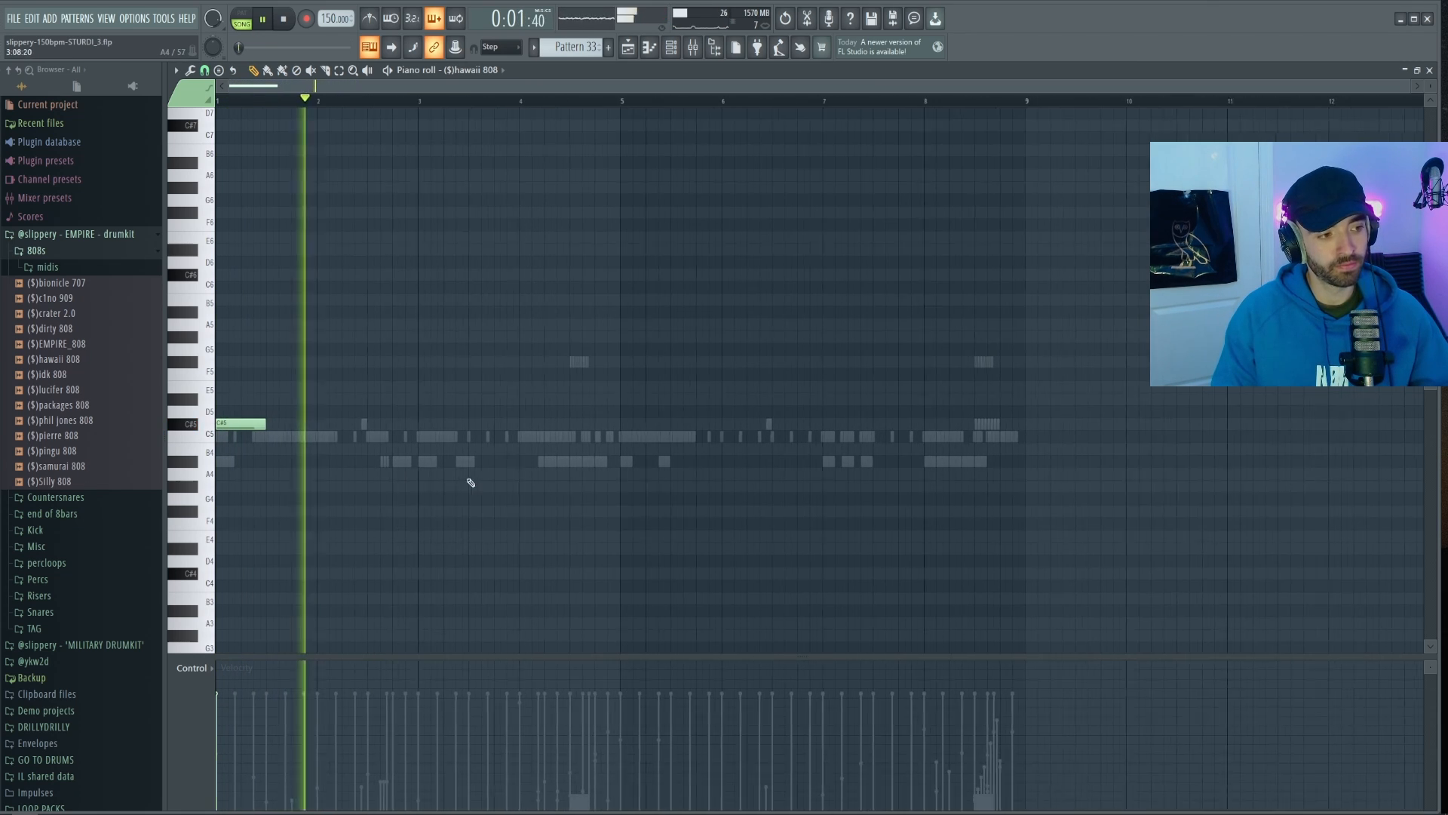
left_click(423, 424)
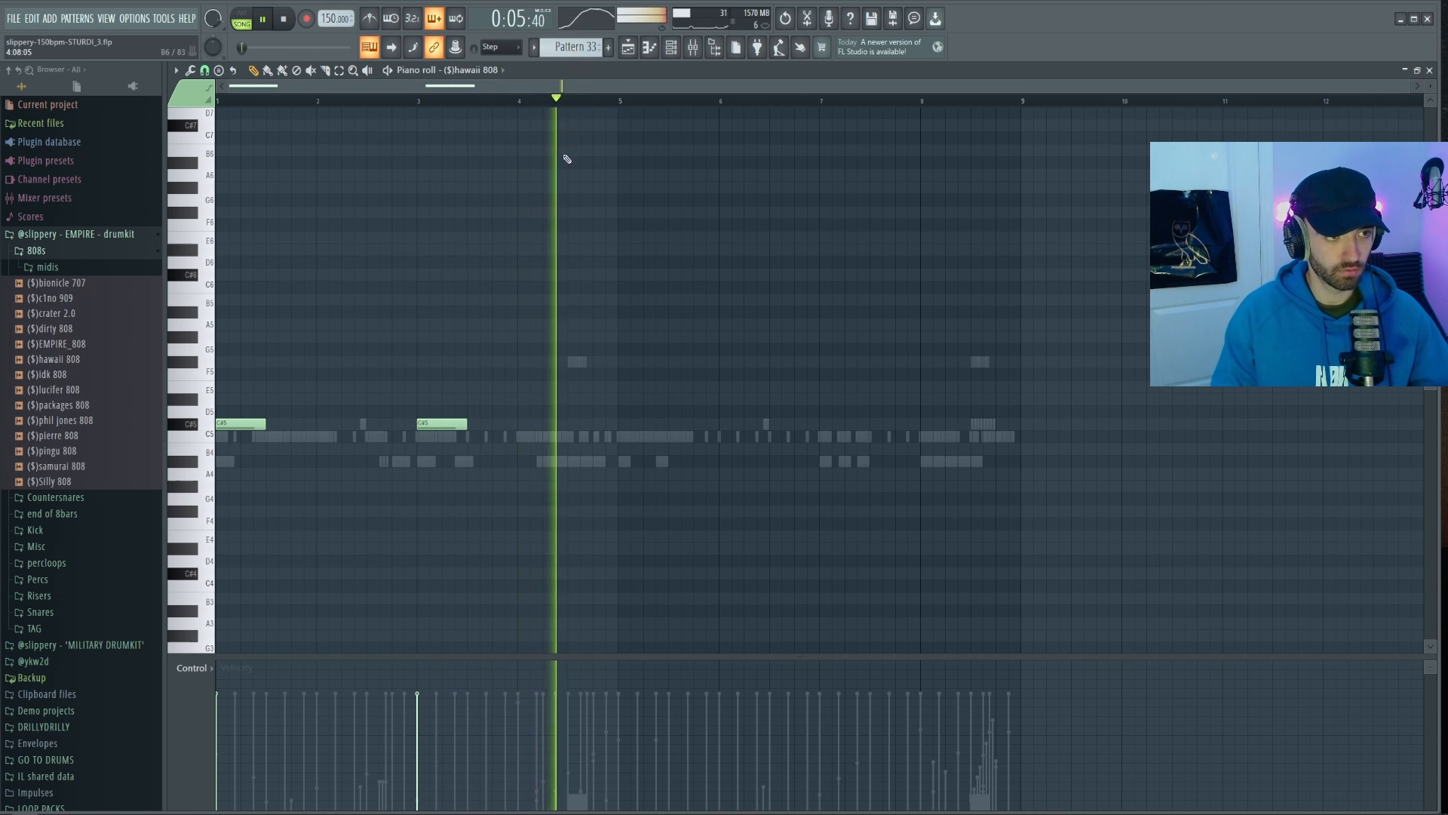
left_click(618, 424)
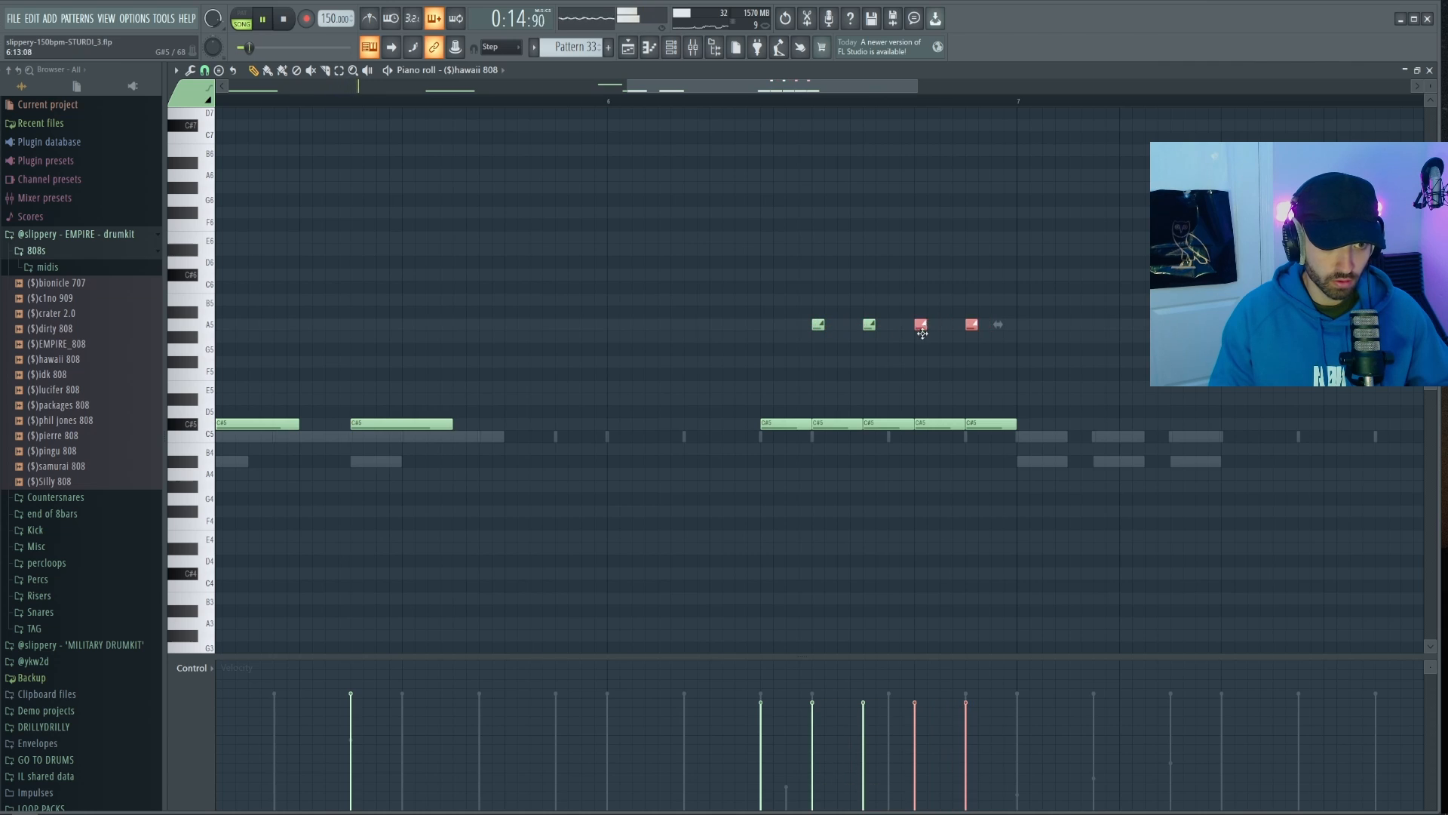
Lower the last two slide notes in bar 6 to G#5 and, with a changed snap setting, nudge all four slide notes slightly later
left_click_drag(1026, 425, 826, 424)
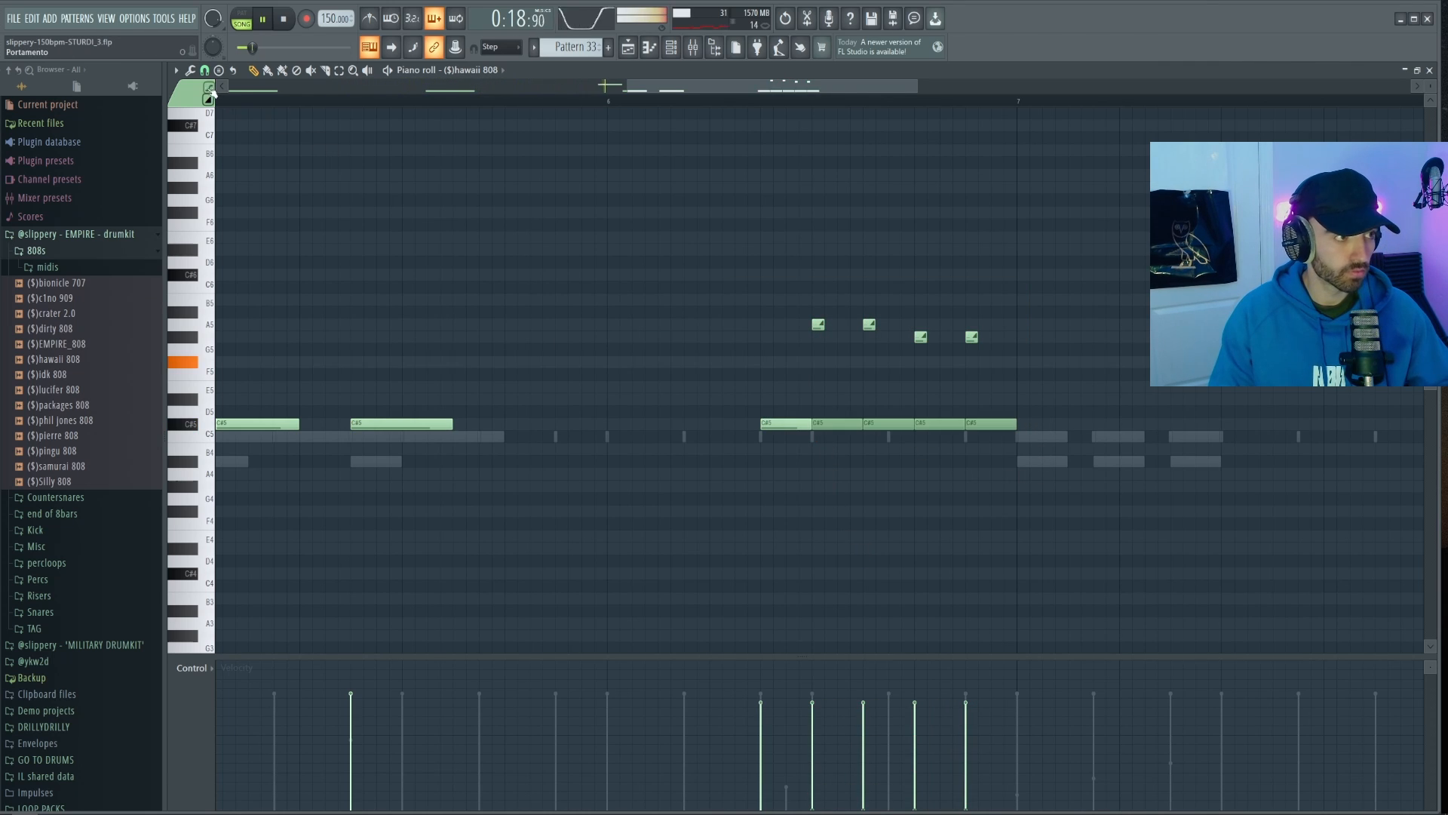
left_click(205, 70)
left_click(217, 159)
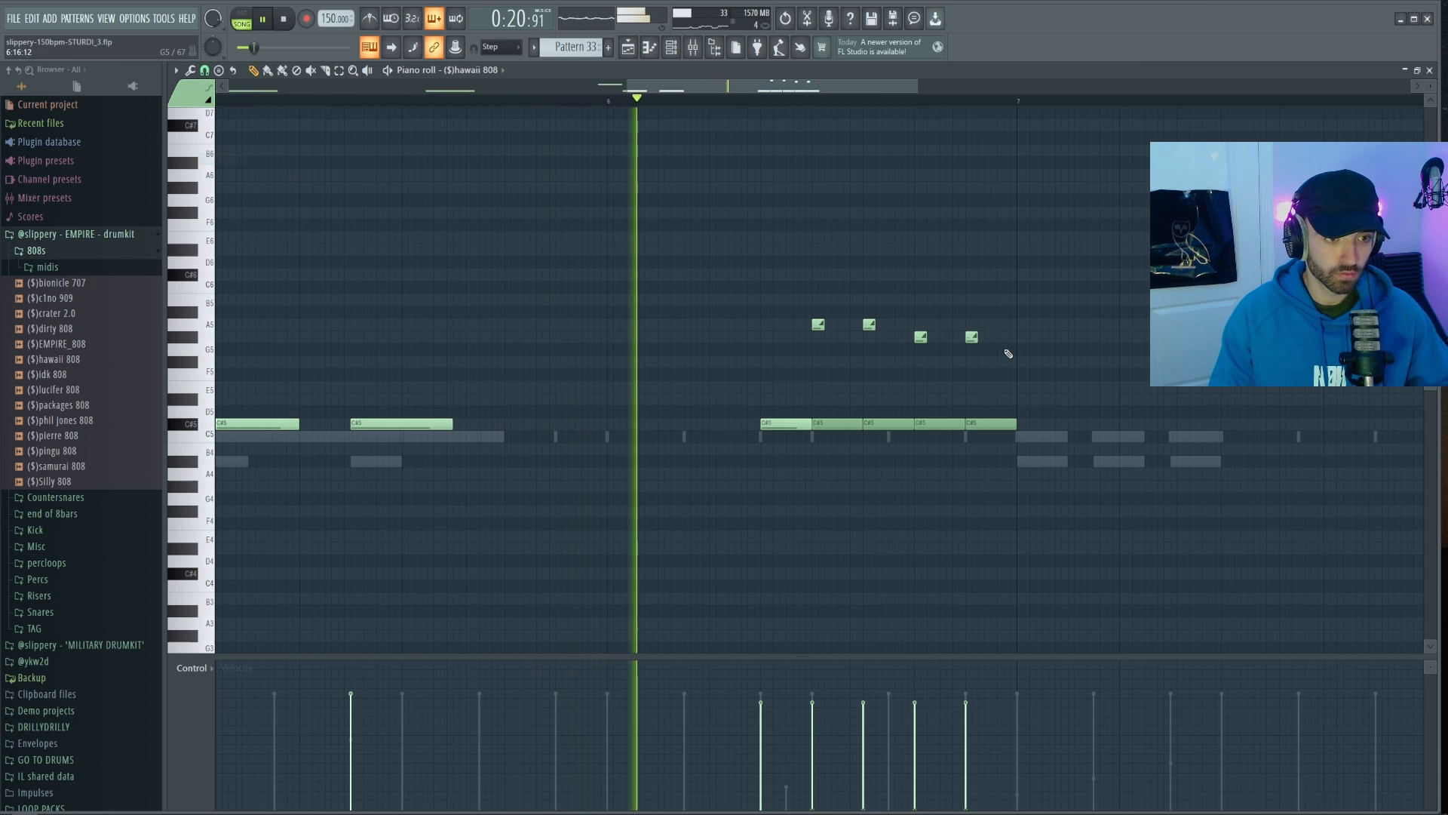
scroll(806, 330, "up", 3)
left_click_drag(1009, 353, 850, 328)
scroll(835, 387, "down", 4)
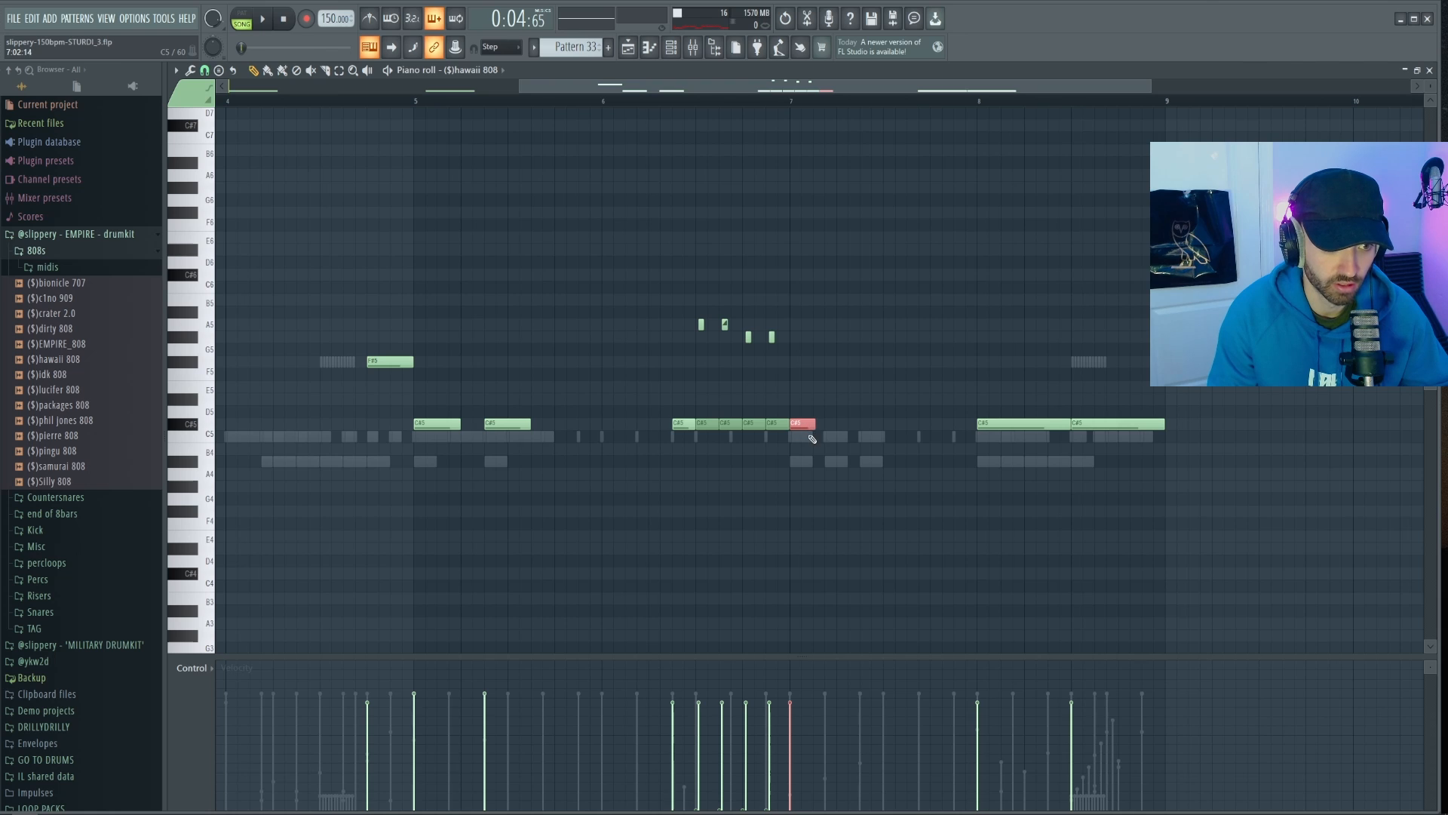
Repeat the C#5 note over the bar 7 kicks and add an ascending D#5, E5, G#5, A5 run of 2-step notes up to bar 8
scroll(826, 430, "up", 1)
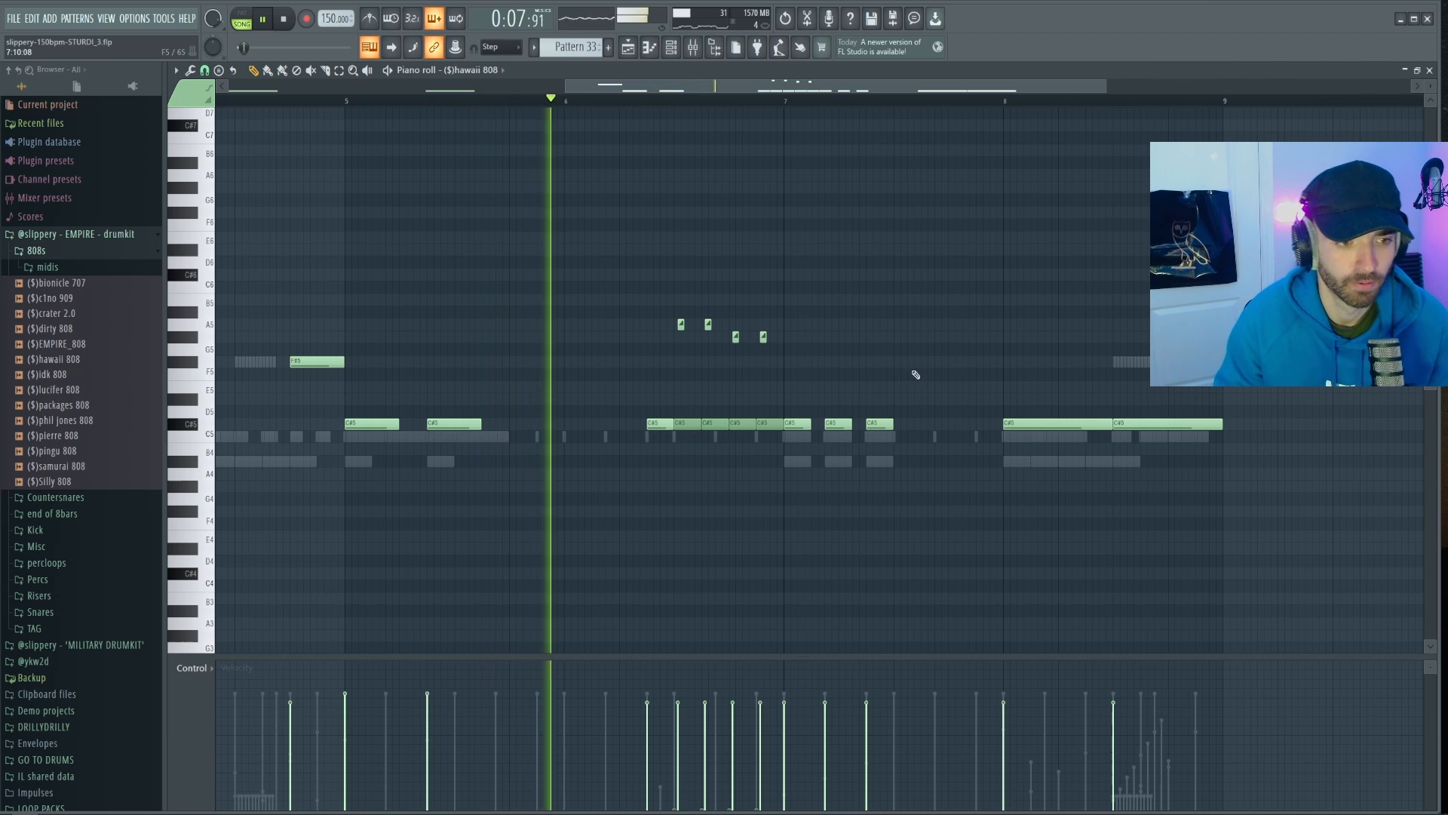
left_click(897, 398)
left_click(925, 386)
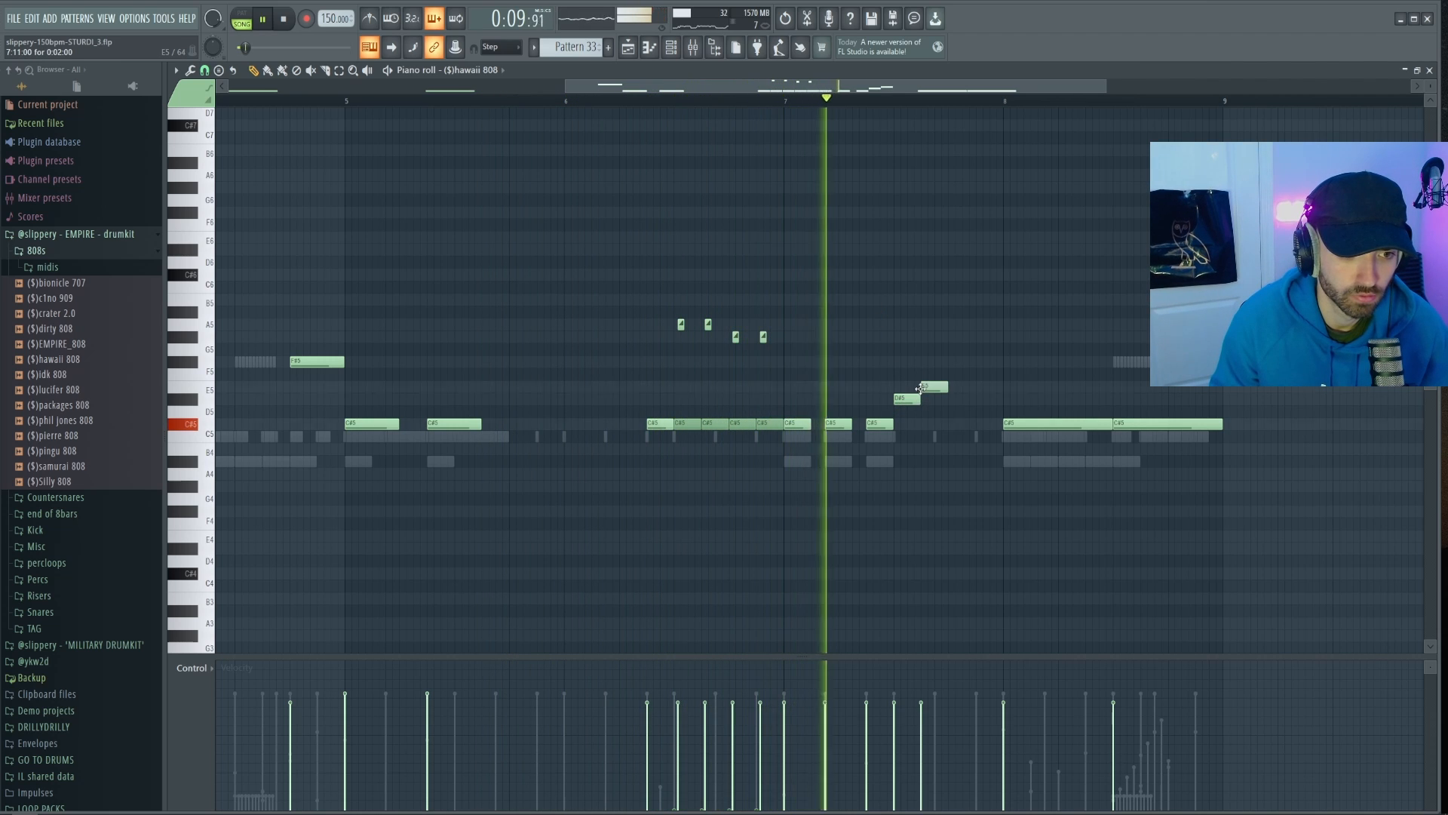
left_click(955, 337)
key("space")
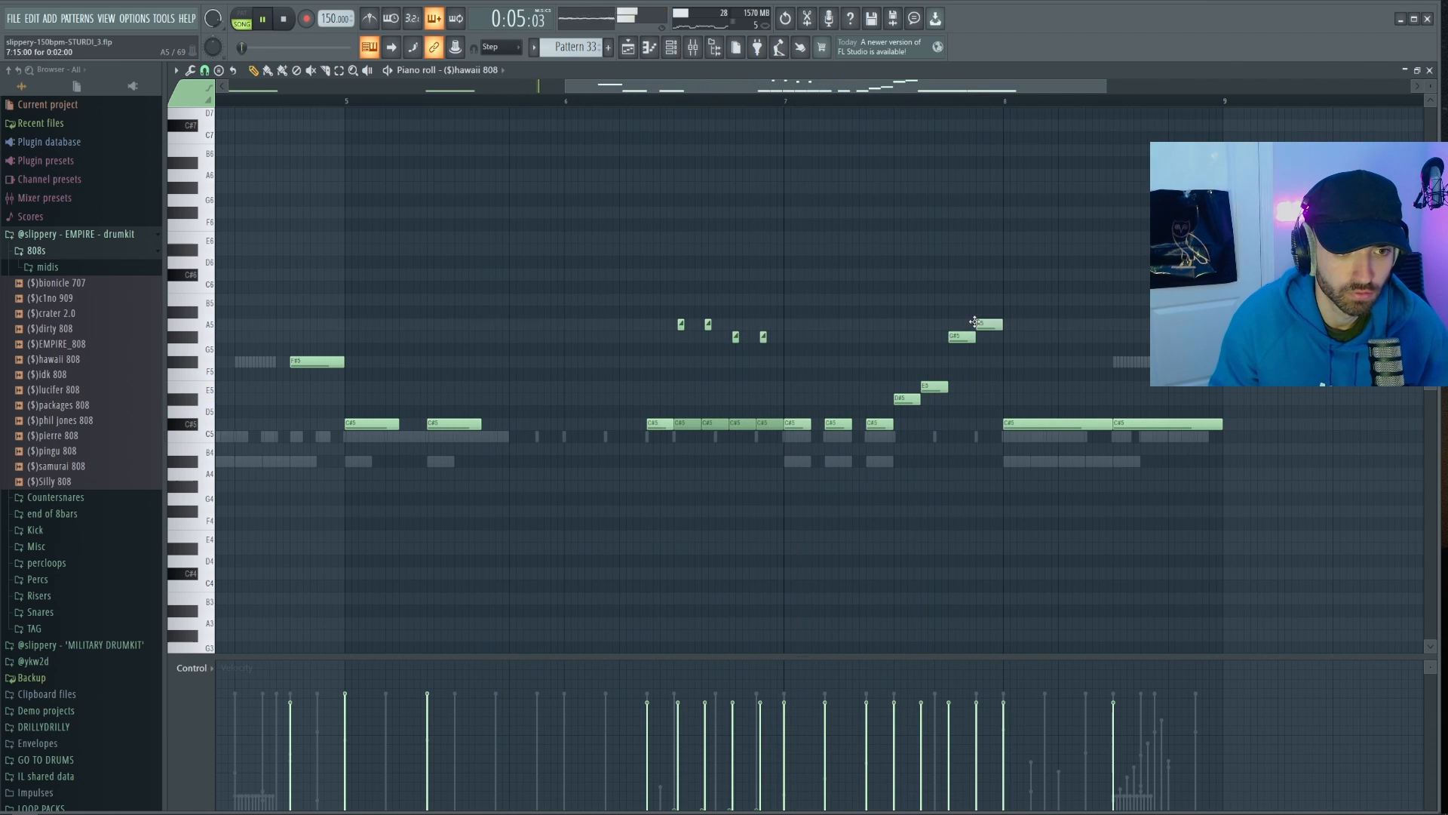
Ramp the velocities of the four ascending bar 7 notes upward and play the 808 line from bar 6
left_click_drag(1004, 412, 894, 270)
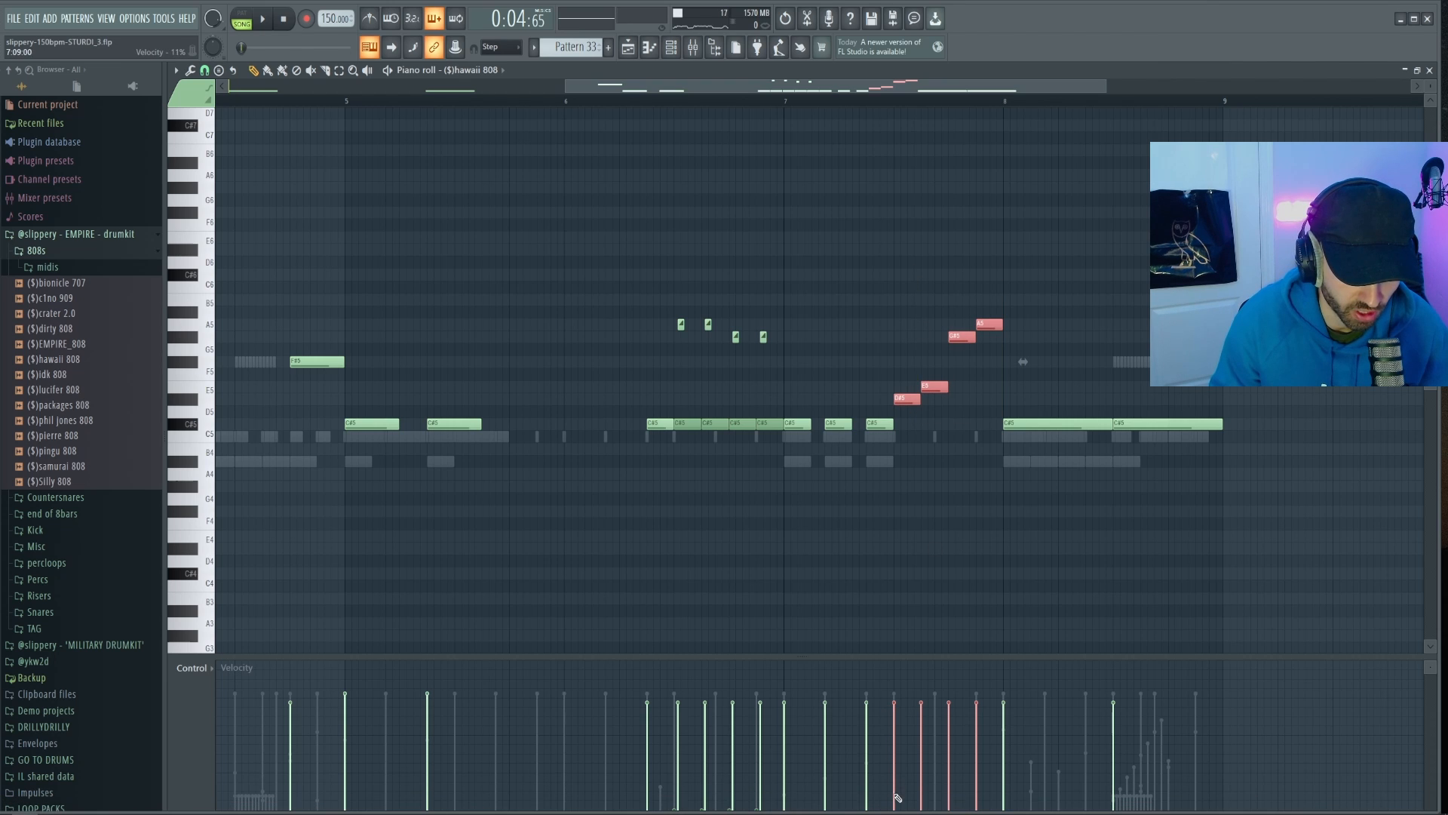
left_click(589, 96)
key("space")
scroll(909, 276, "down", 2)
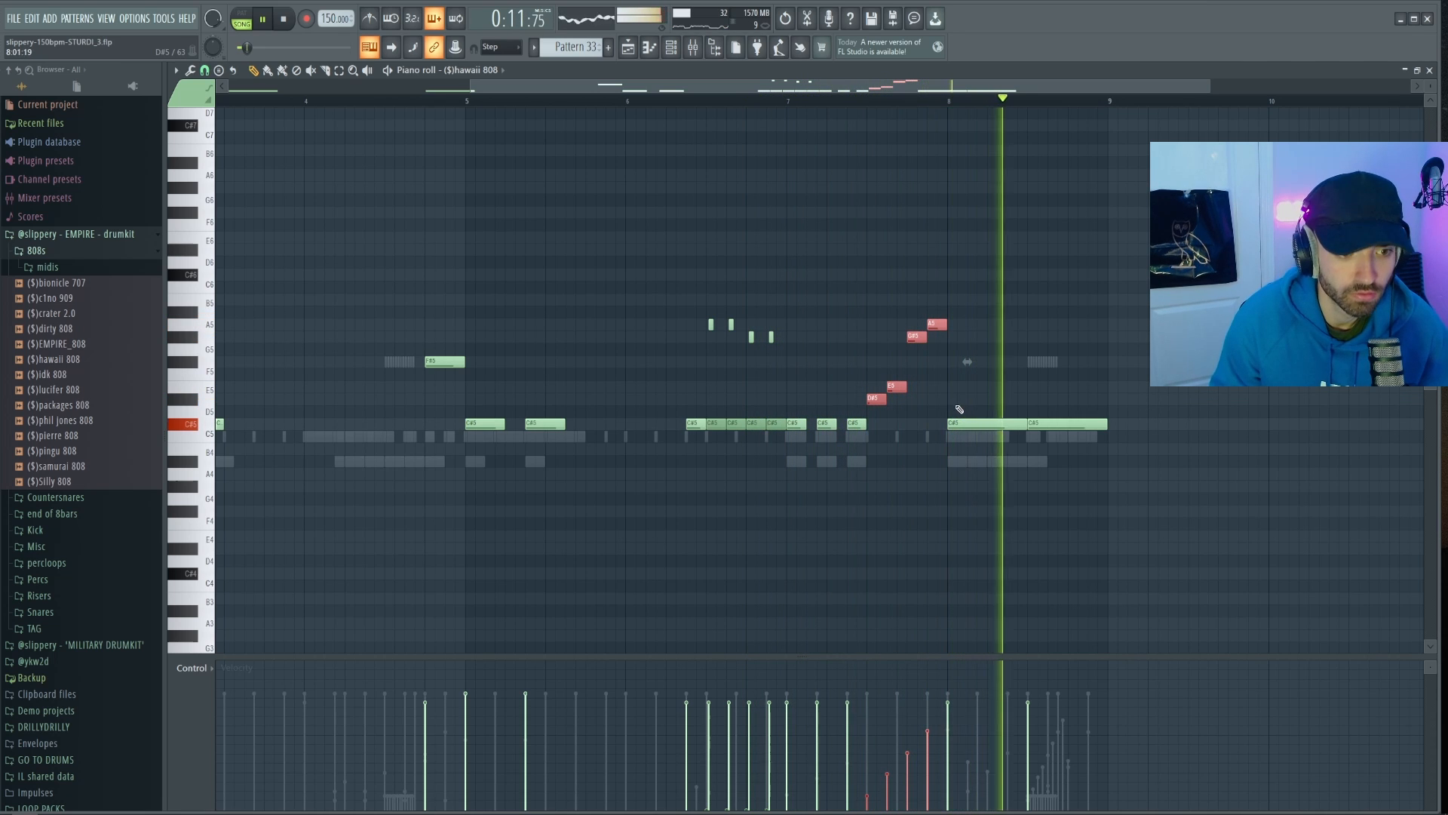
left_click_drag(954, 419, 869, 268)
Shorten the last C#5 note in bar 8 to 4 steps and add a 4-step F#5 note after it
left_click_drag(1106, 425, 1062, 428)
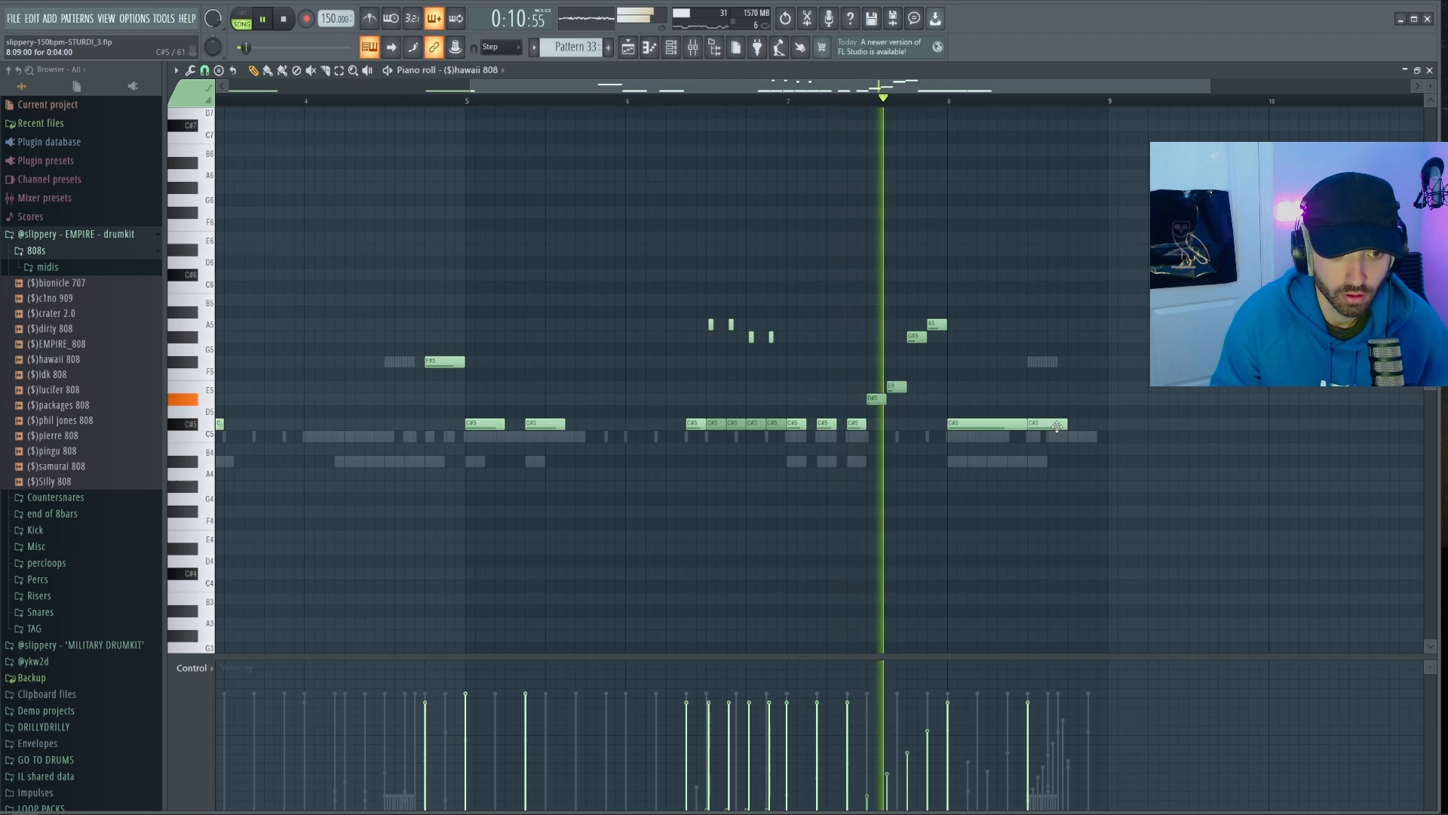
left_click(1085, 336)
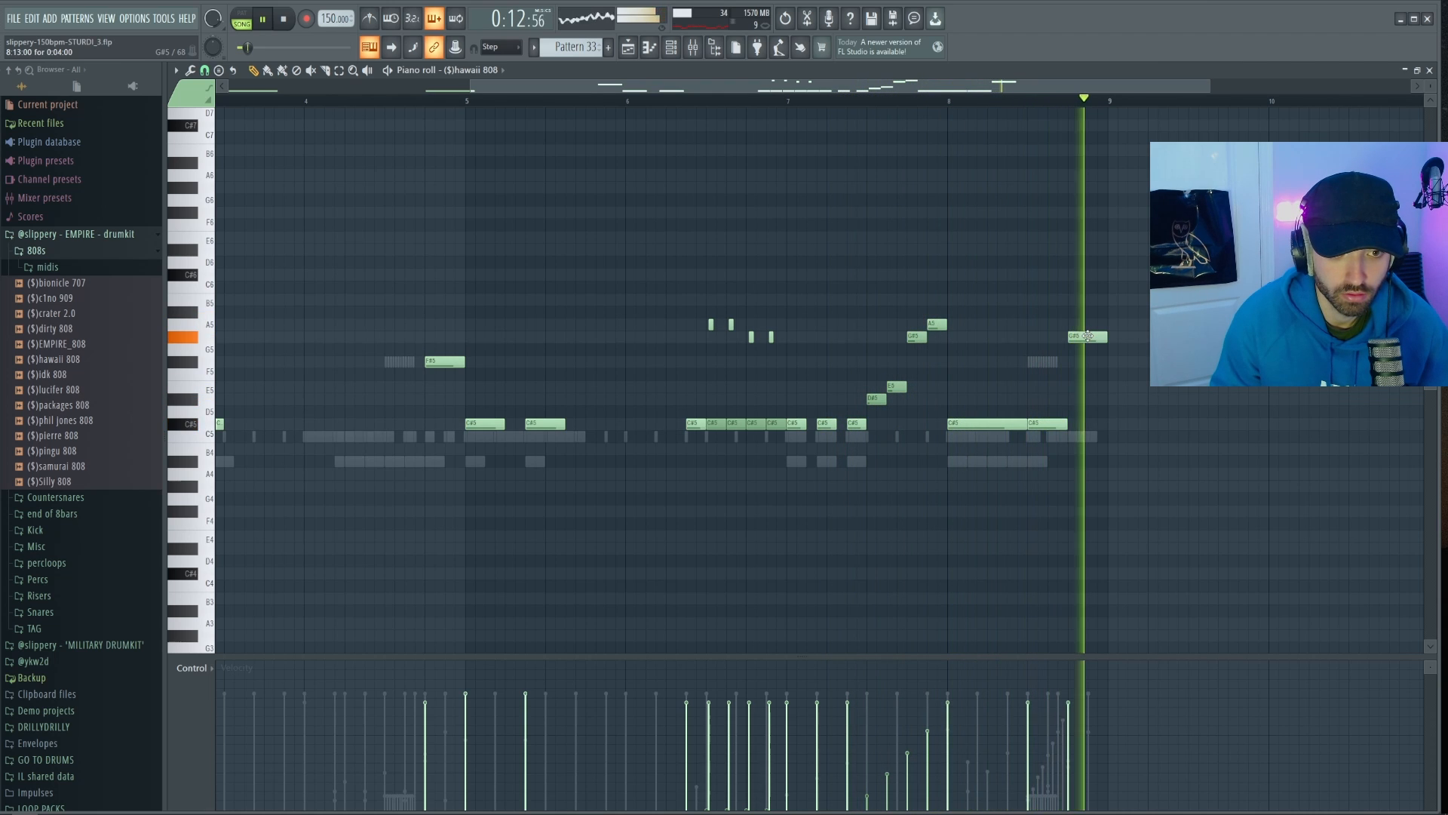
left_click_drag(1087, 336, 1085, 352)
key("space")
Play back the hawaii 808 melody and review its slides and octave notes across the eight bars
scroll(598, 260, "down", 2, "ctrl")
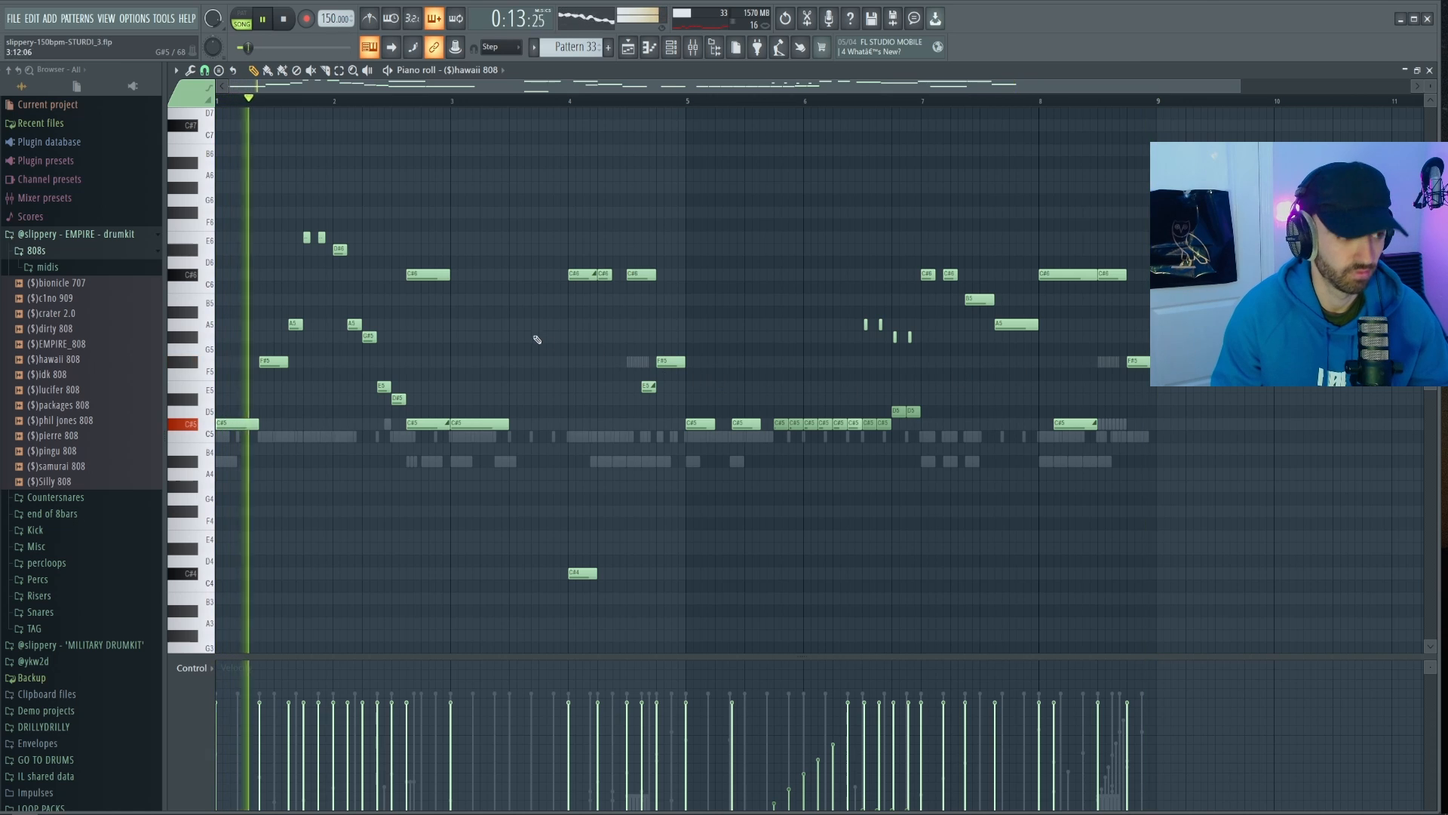
scroll(242, 330, "up", 3)
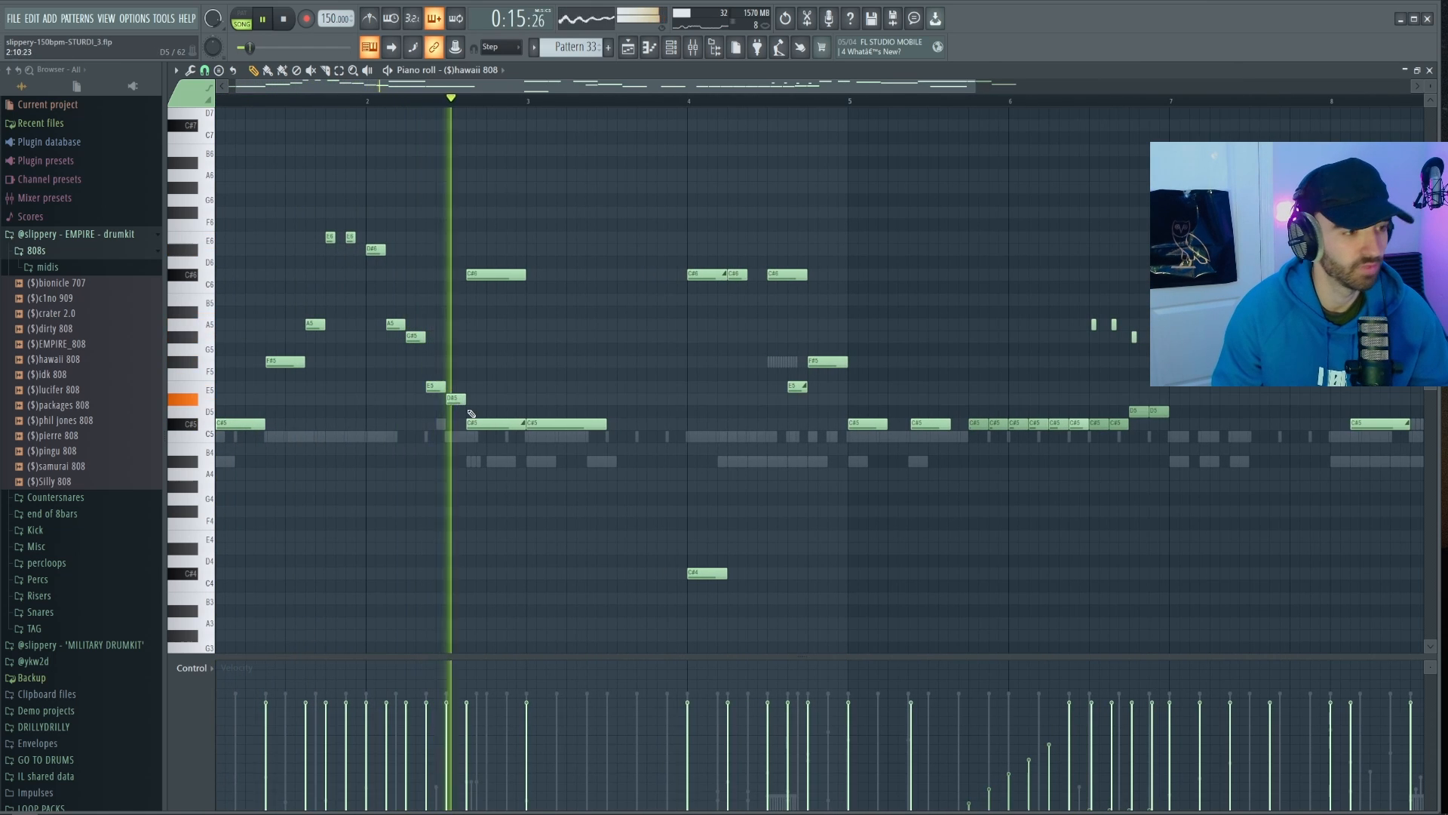
left_click_drag(468, 412, 326, 155)
scroll(430, 322, "down", 3)
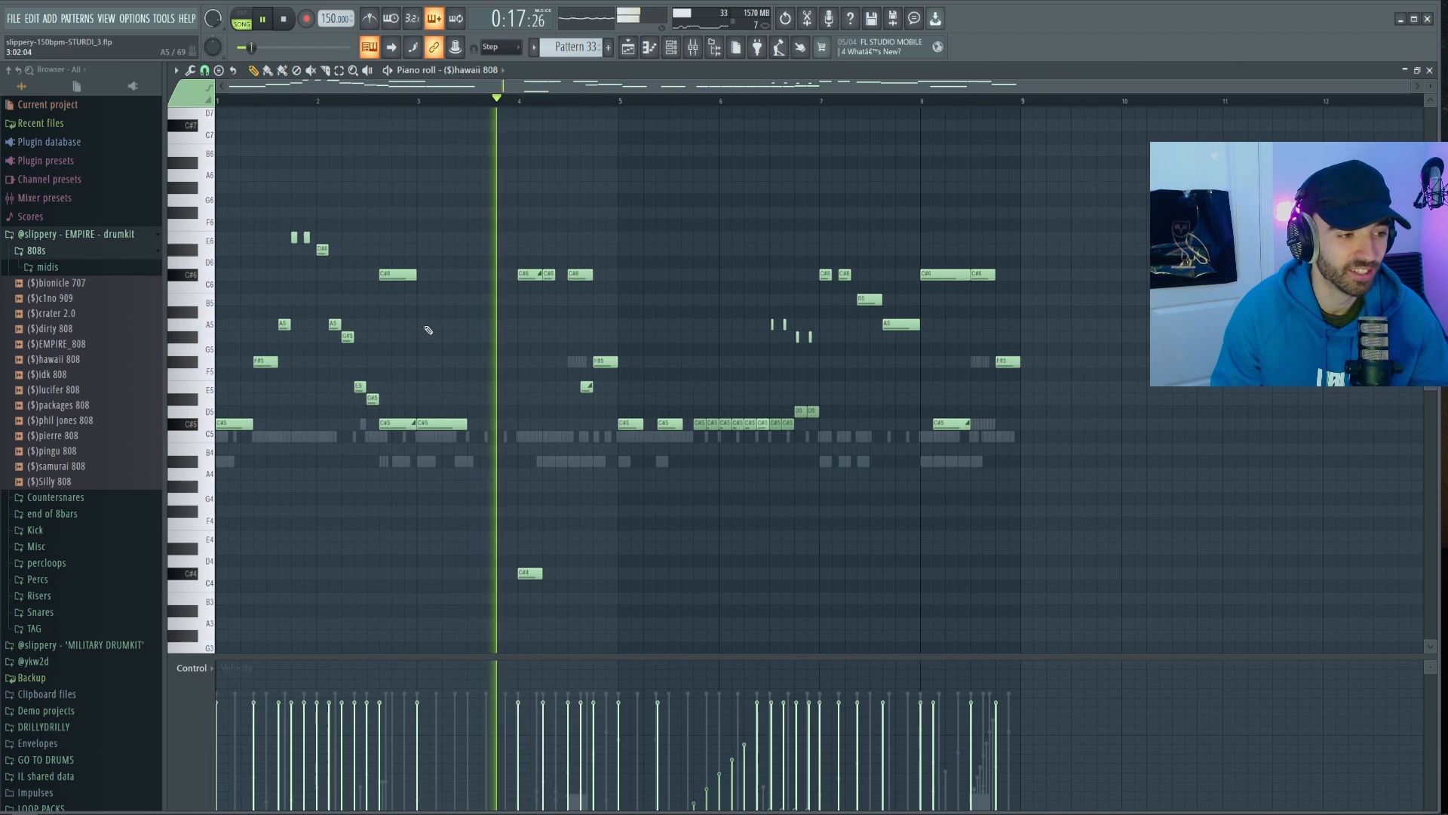
key("space")
Show the channel rack, expand the MILITARY DRUMKIT sample folder and play the pattern with the SLIP VOX hits
key("F6")
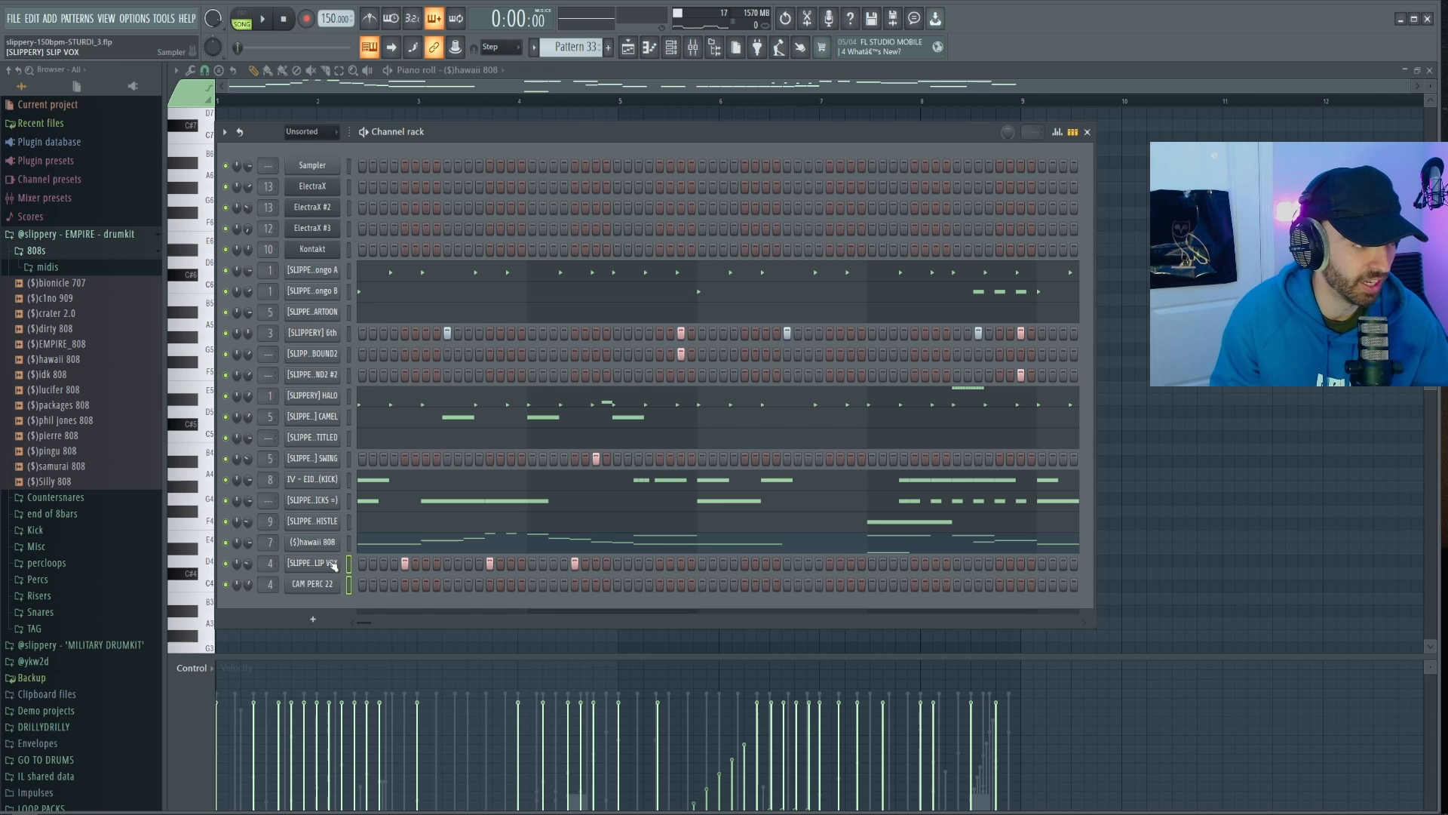
left_click(70, 251)
left_click(88, 237)
left_click(92, 251)
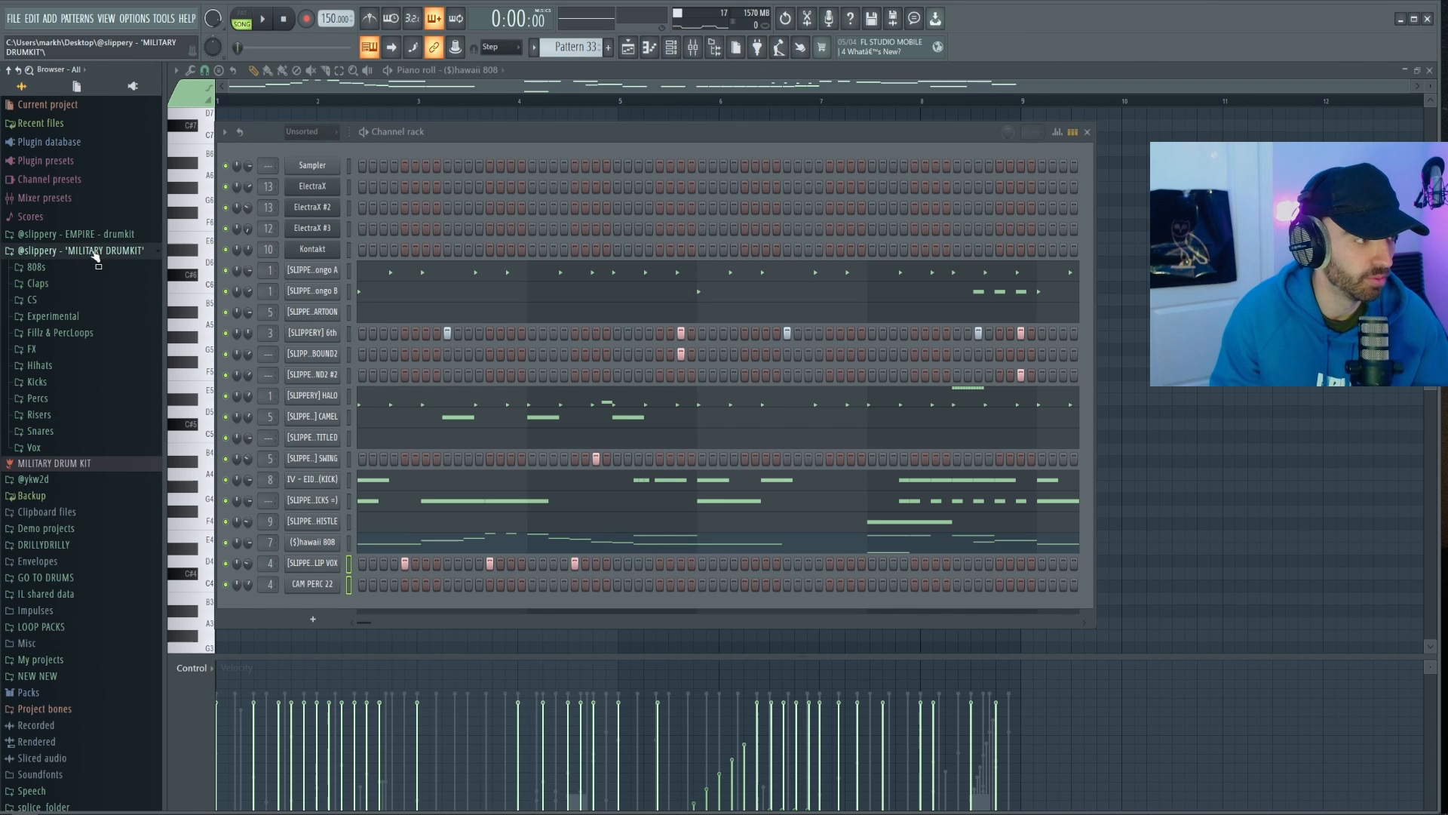
key("space")
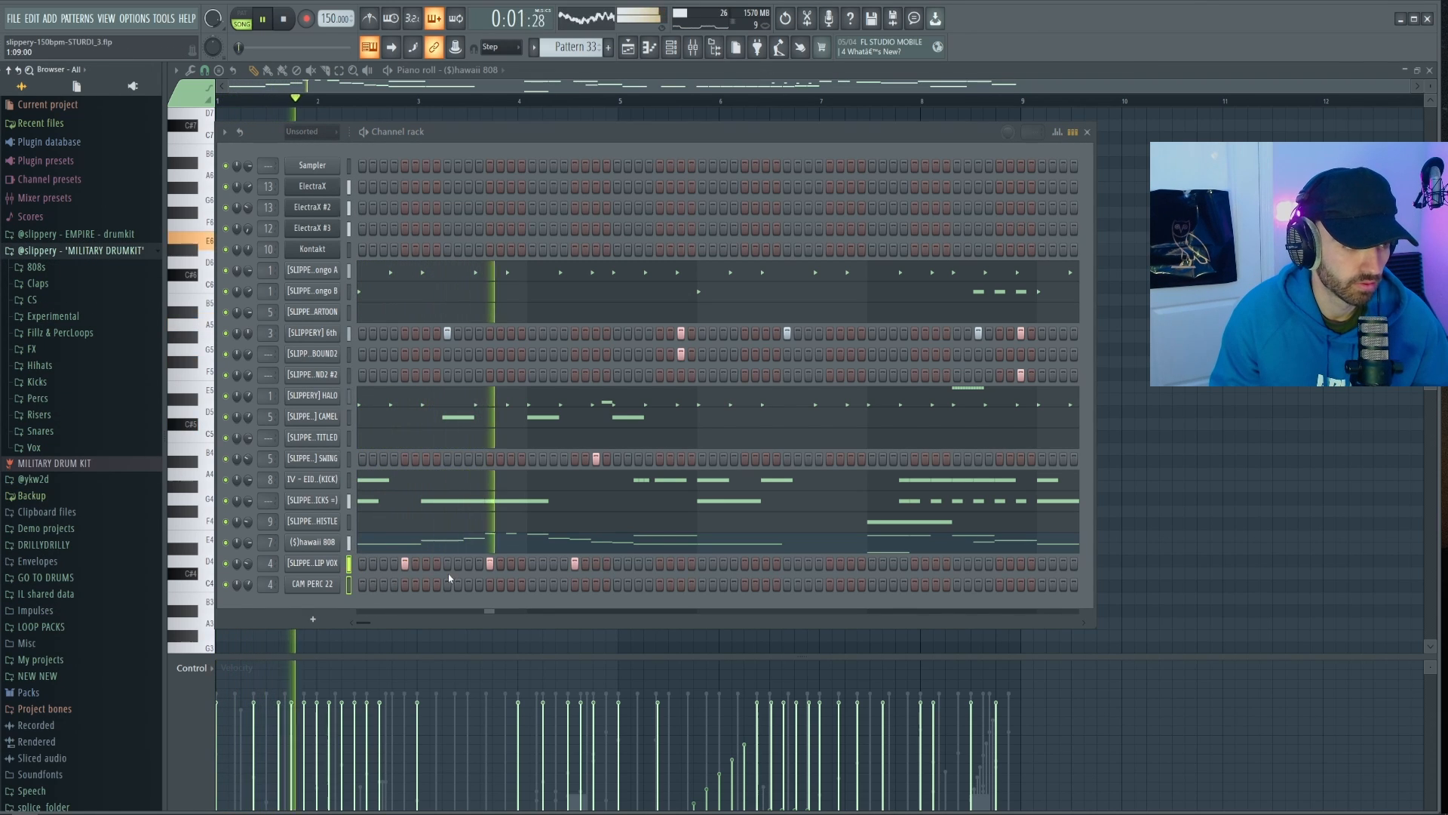
key("space")
Show the full song arrangement in the playlist and look over its tracks and automation clips
key("F5")
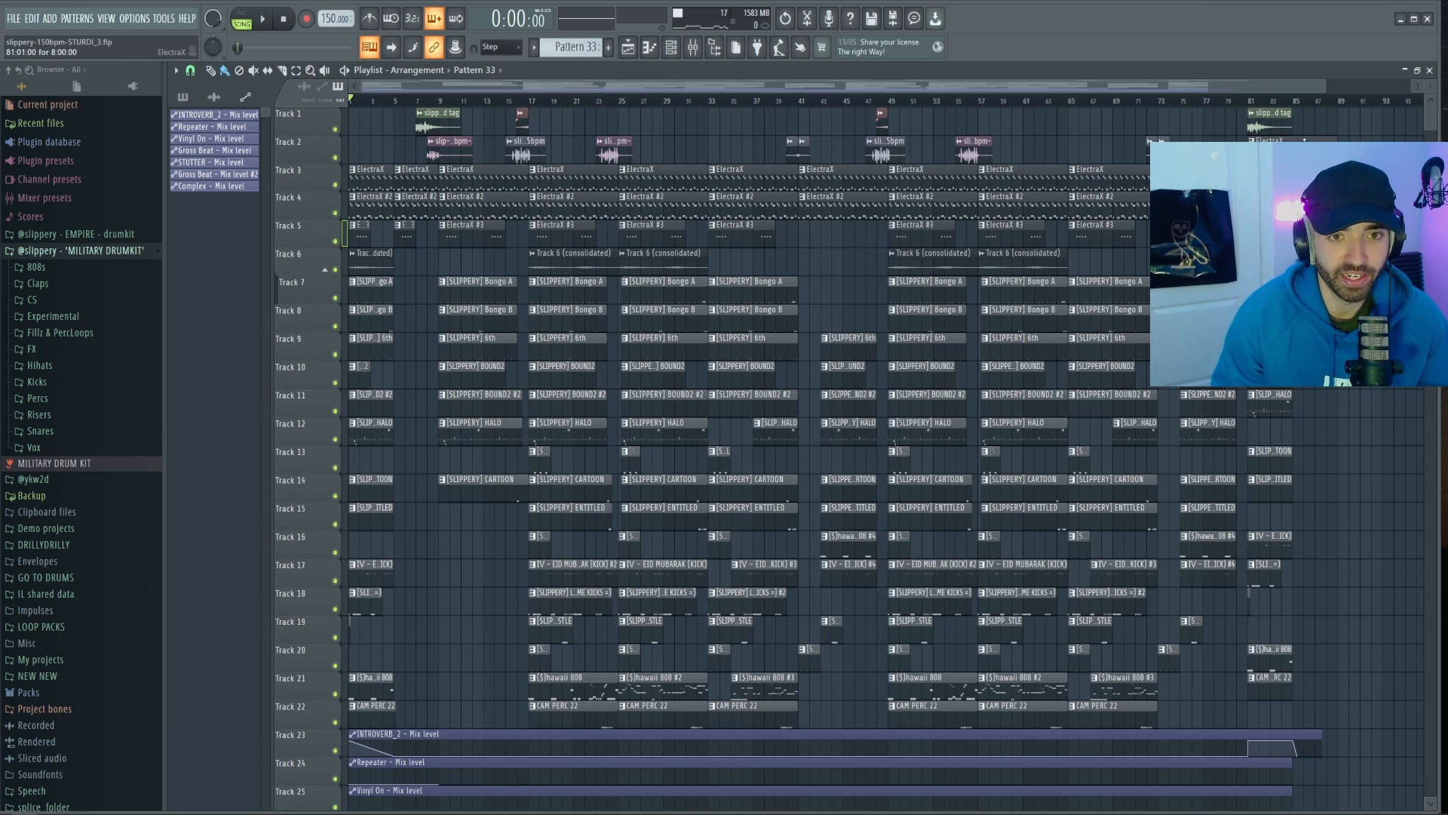
left_click_drag(1212, 151, 412, 123)
left_click(396, 123, "ctrl")
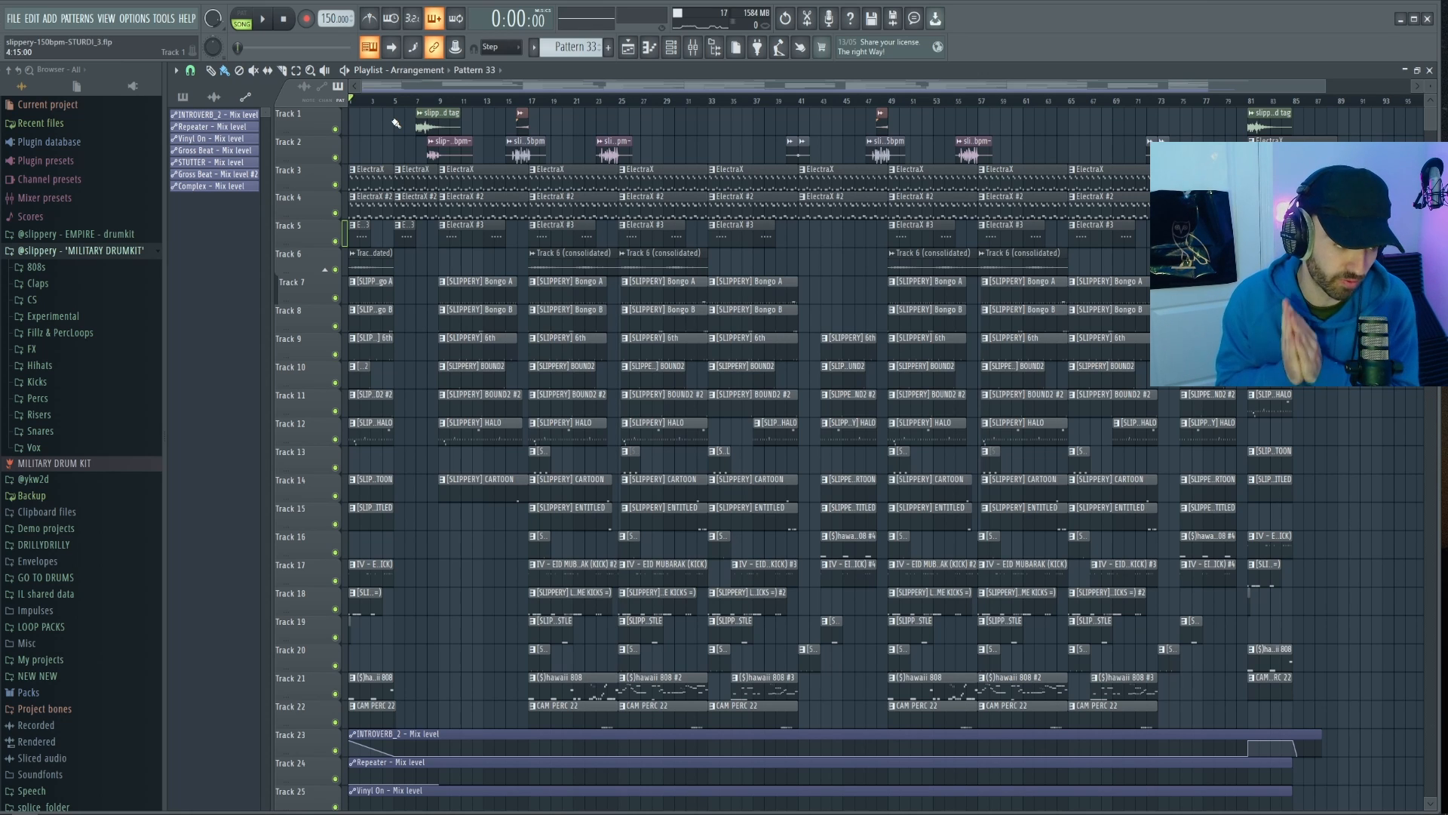
scroll(374, 535, "down", 3)
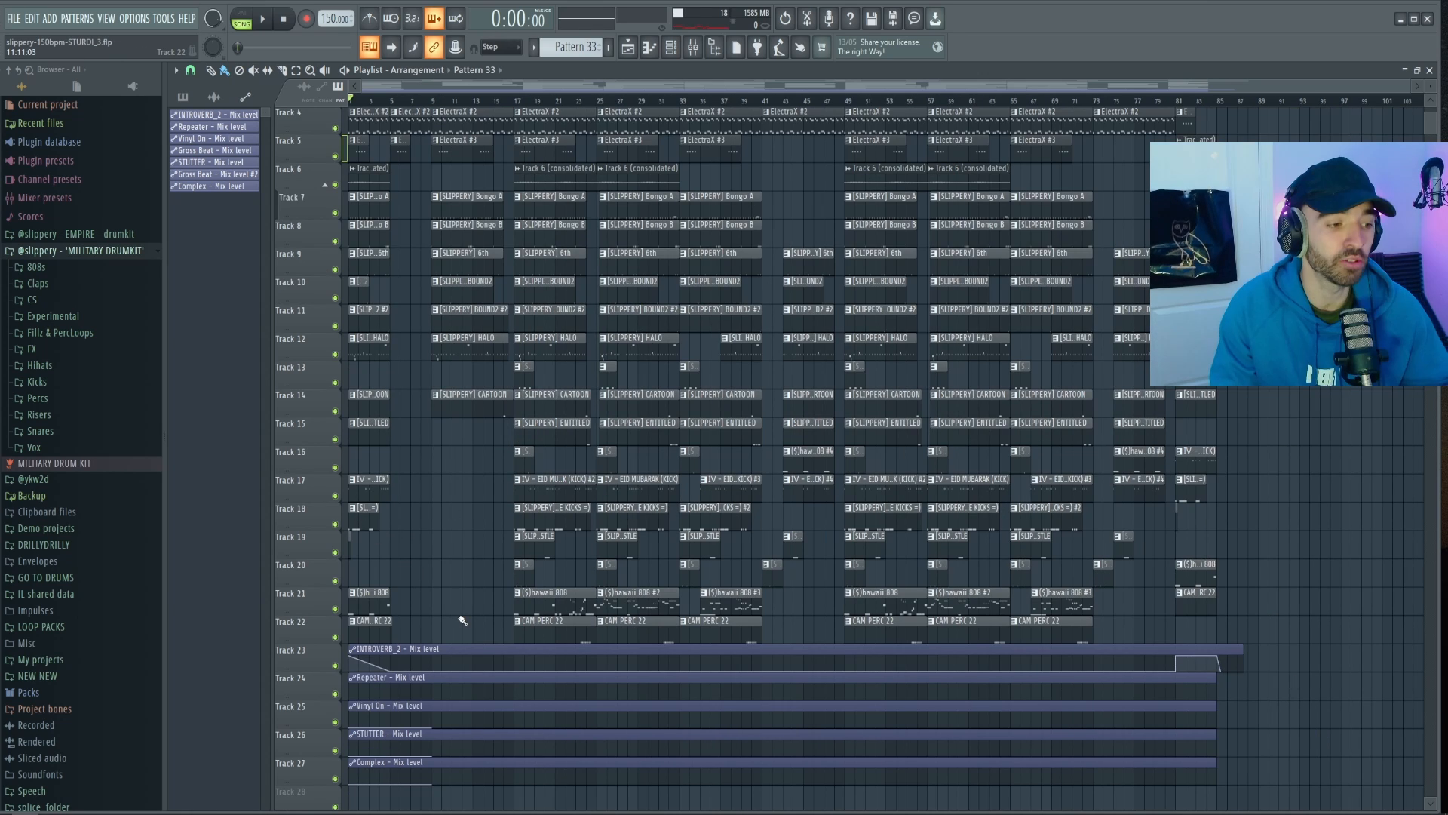
left_click_drag(462, 617, 432, 582)
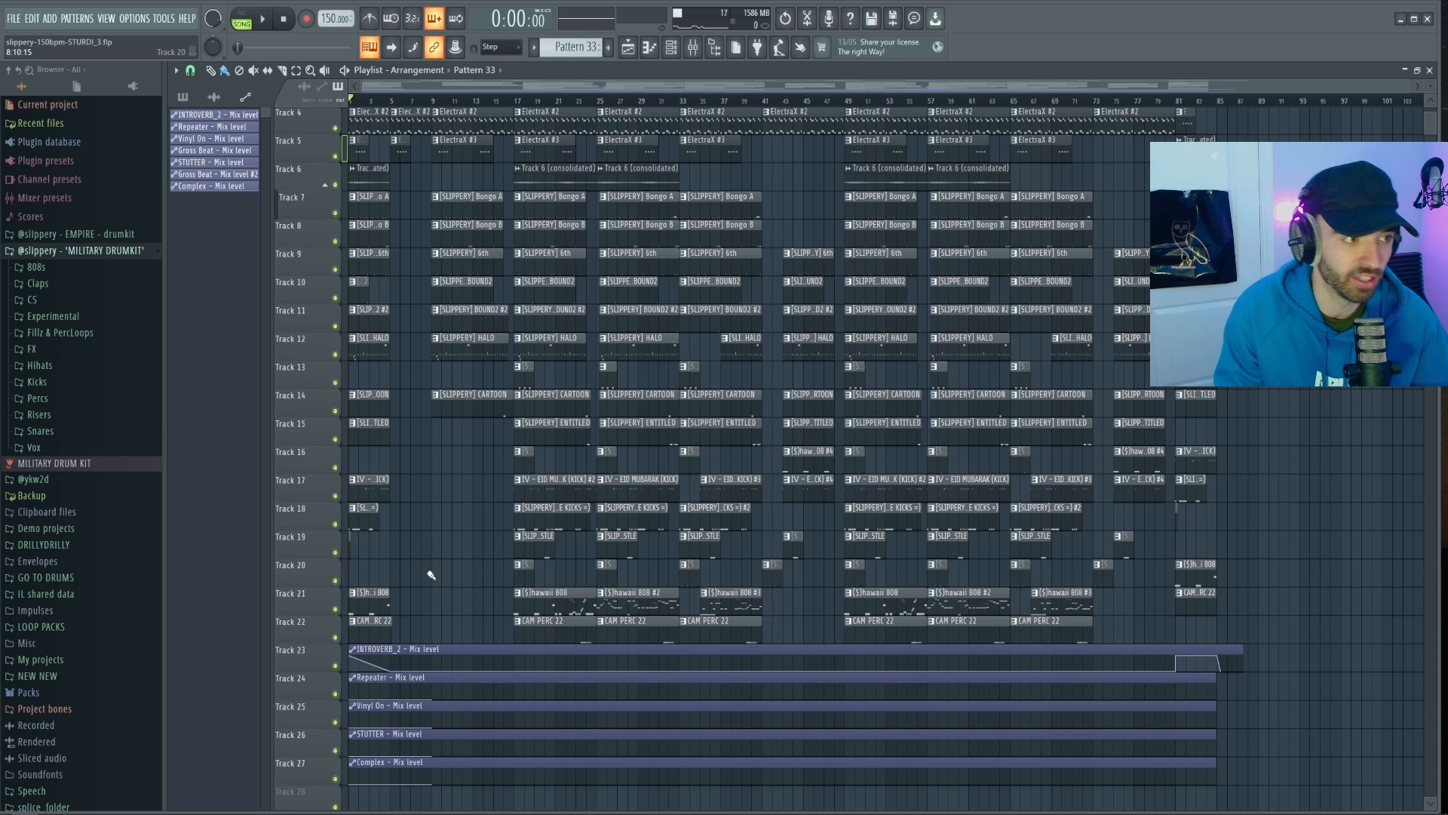
Play the arrangement from the beginning with a closer view of the opening bars
key("space")
scroll(415, 521, "up", 3)
scroll(453, 487, "up", 3)
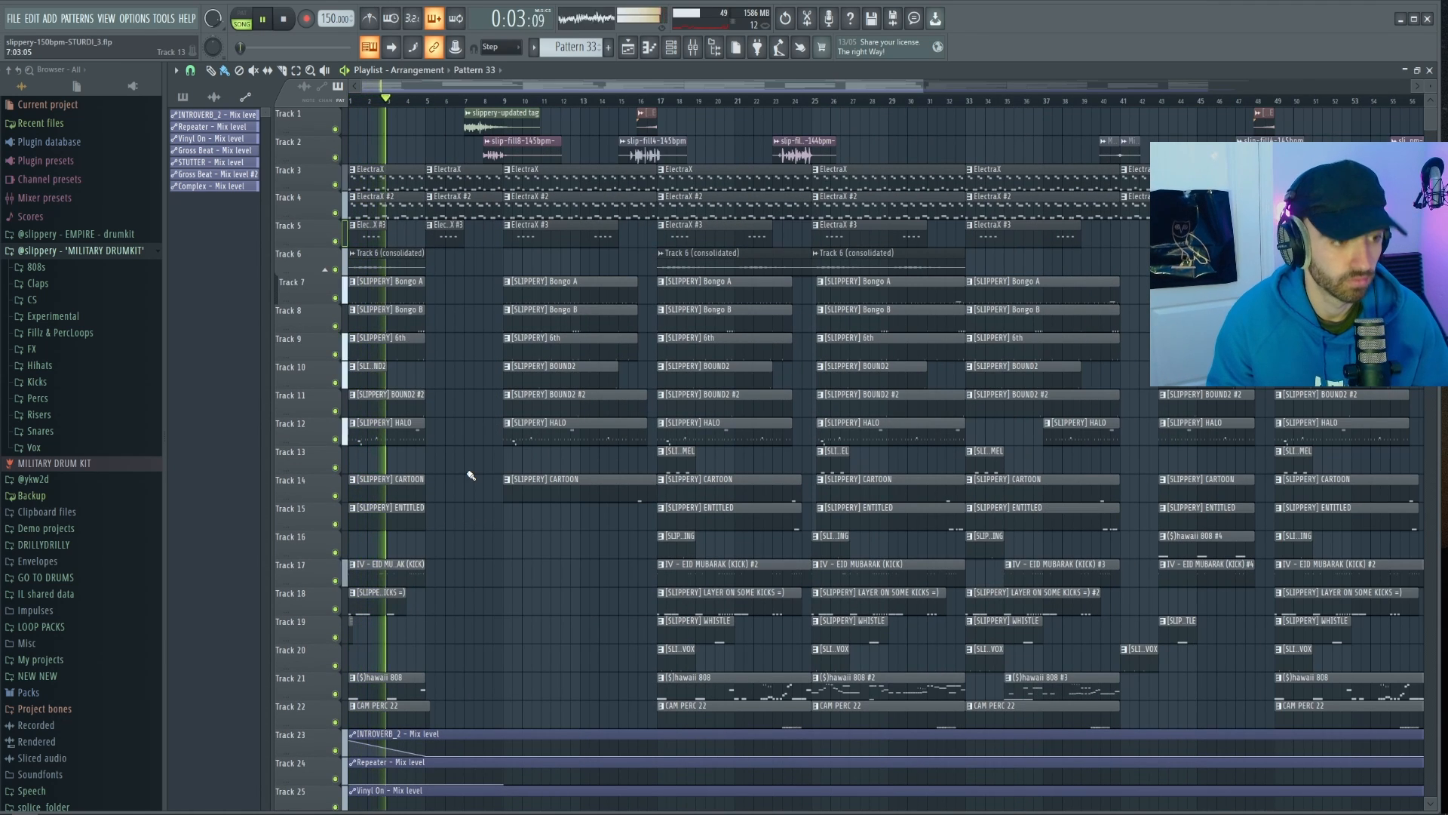
Check the effect chain on the Master mixer track while the arrangement plays
scroll(463, 481, "down", 1)
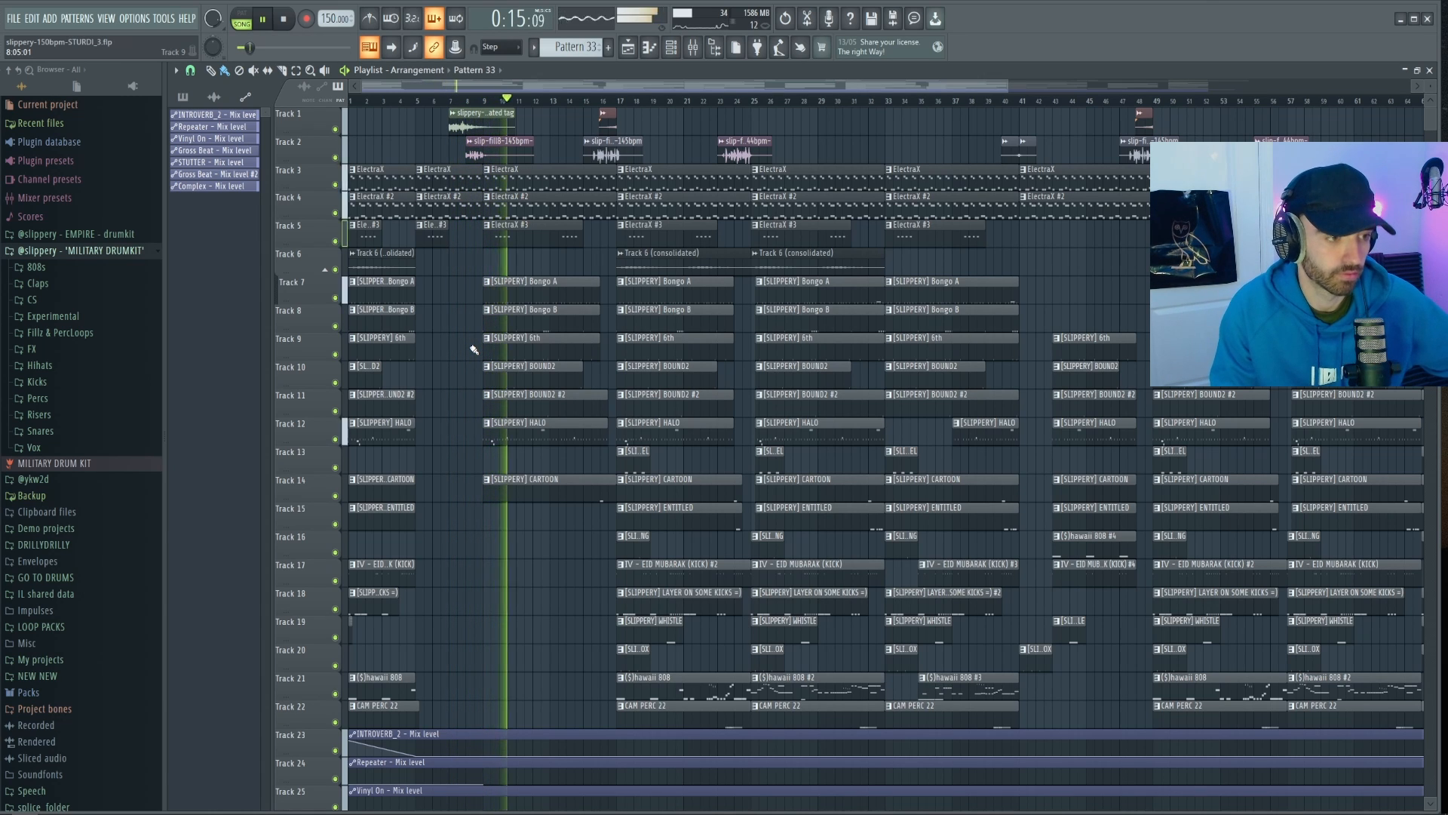
left_click(692, 47)
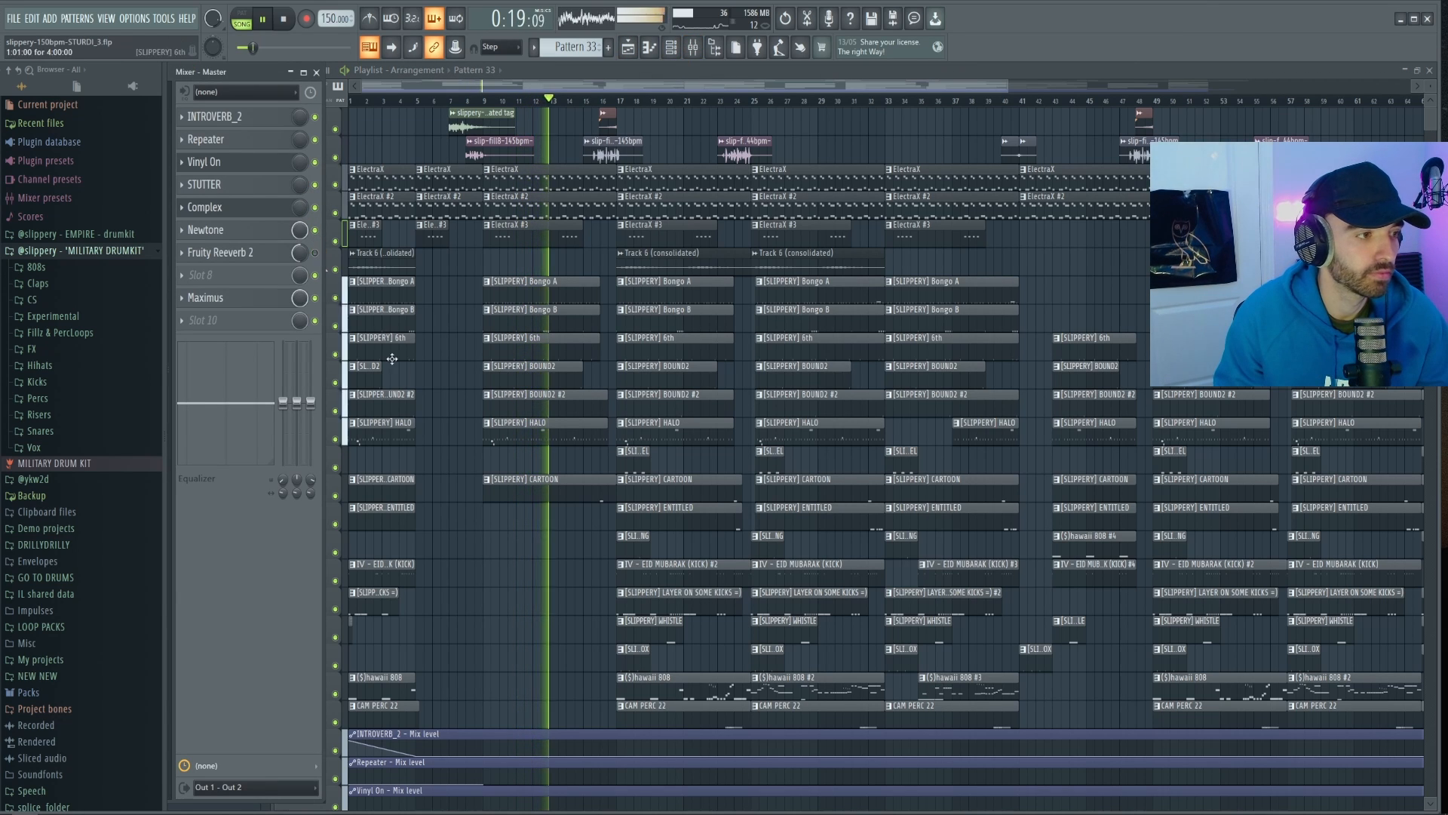
key("F9")
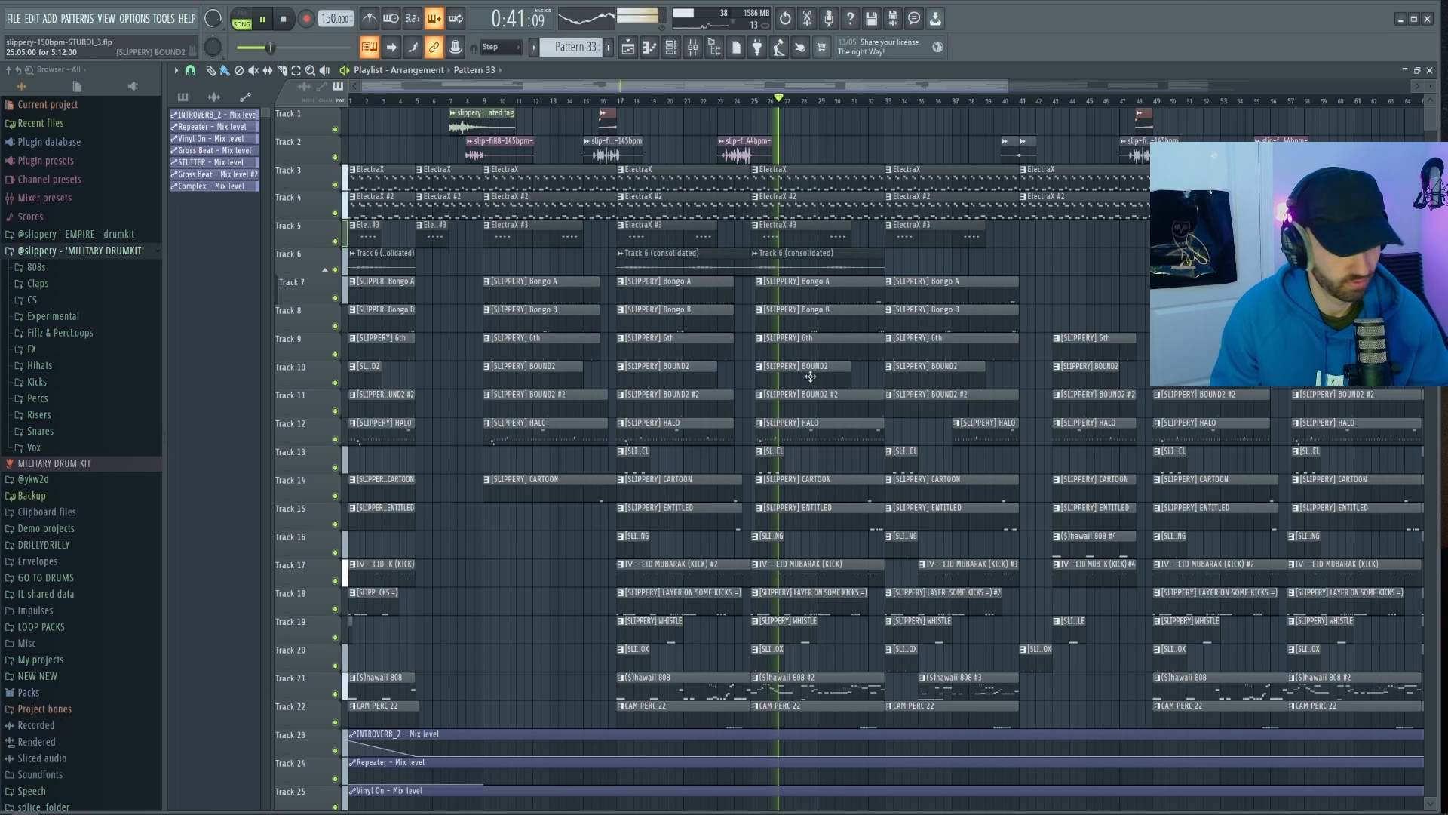
Follow the middle bars of the arrangement and inspect the notes of the hawaii 808 #3 pattern in the piano roll
scroll(927, 410, "up", 3)
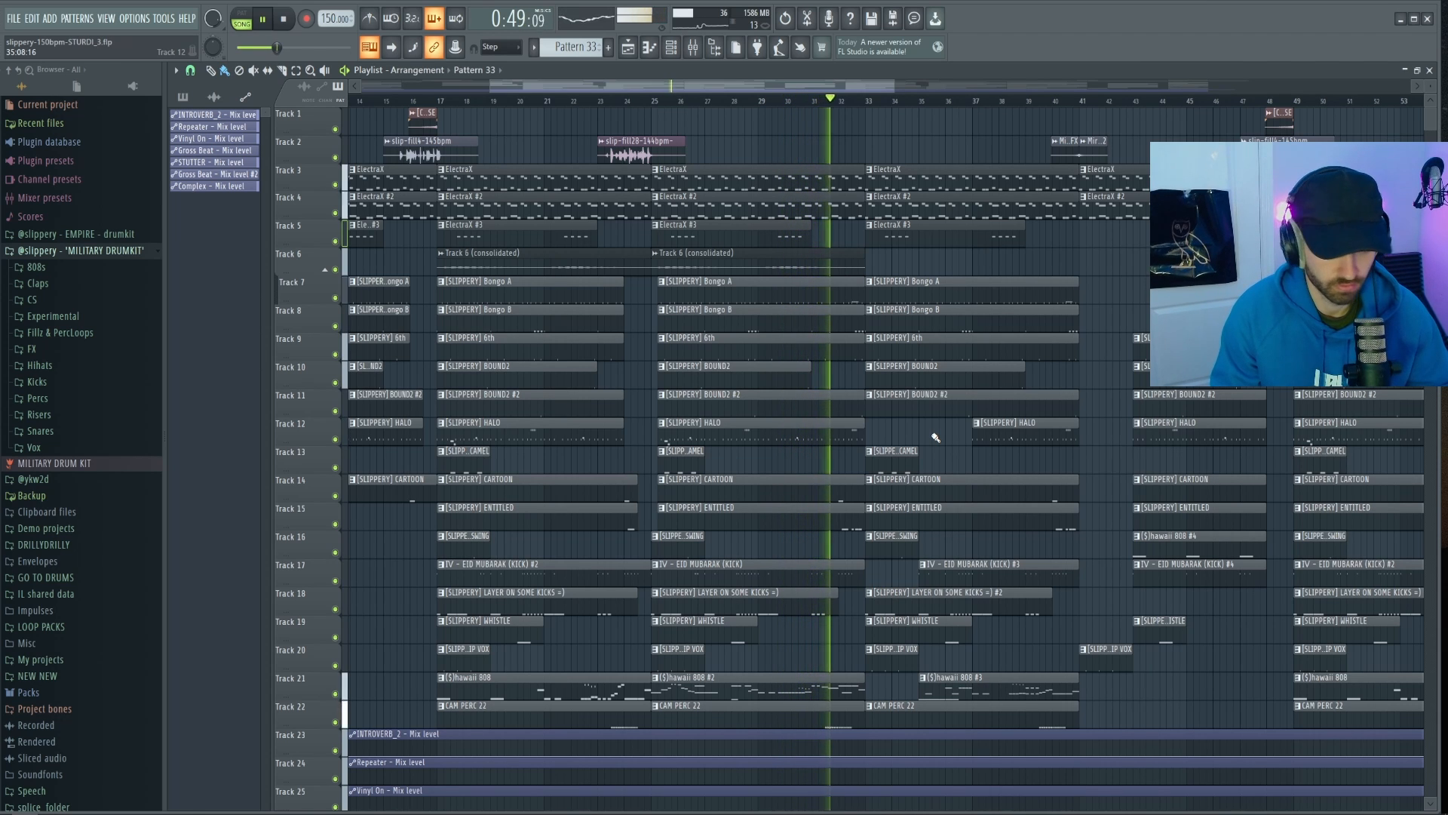
scroll(936, 437, "down", 1)
scroll(938, 438, "down", 1)
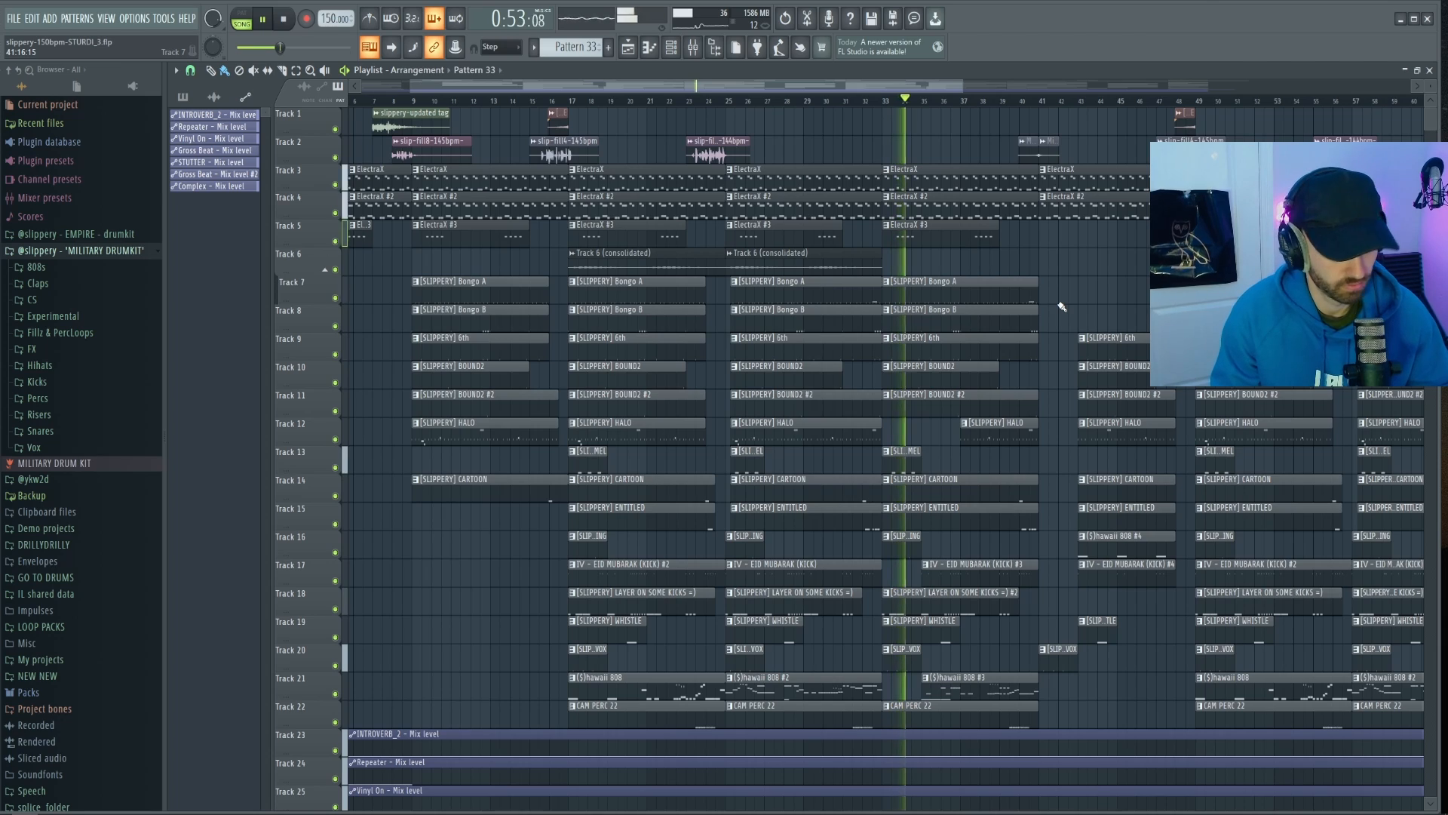
scroll(1071, 324, "up", 2)
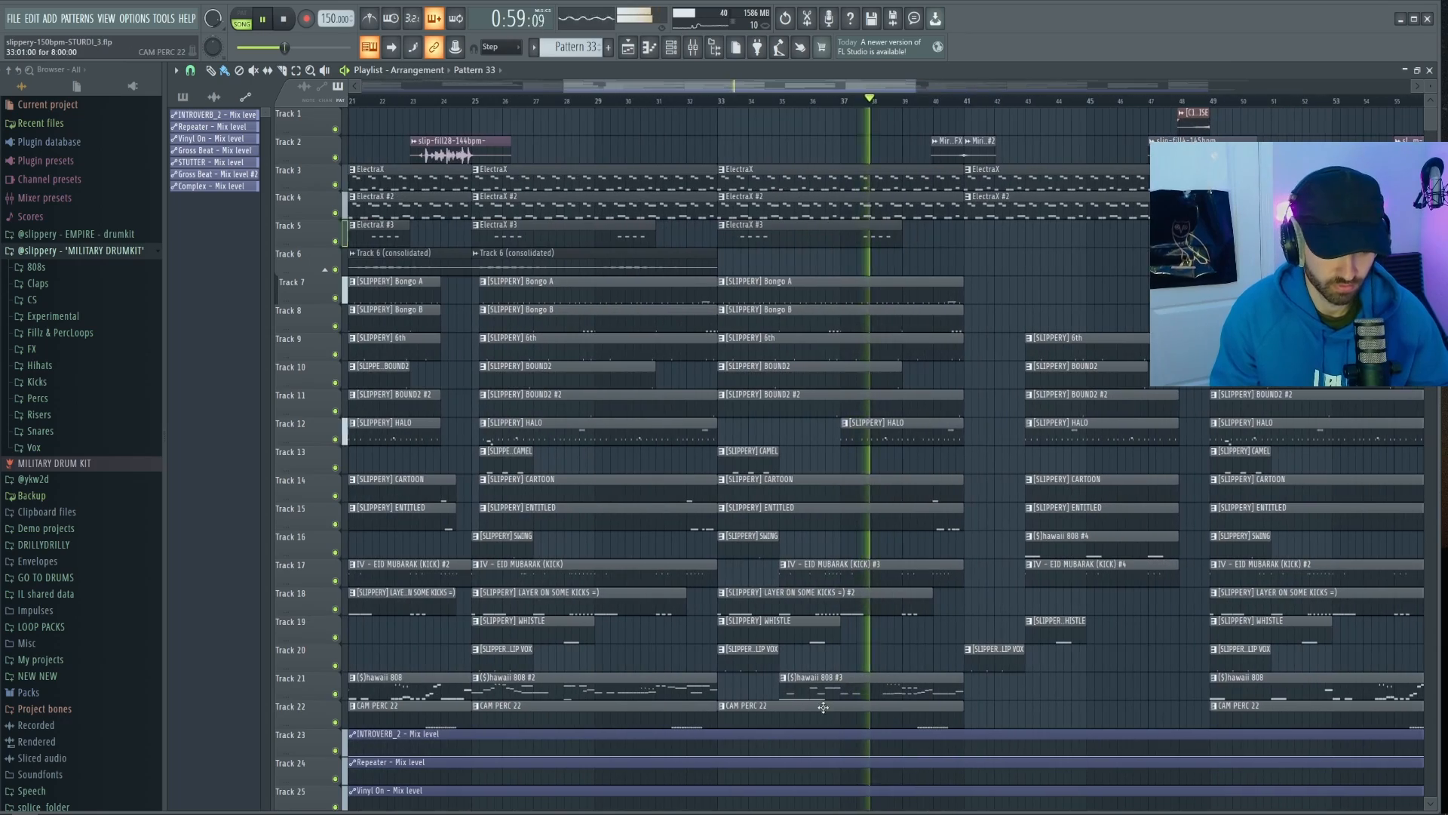
double_click(843, 679)
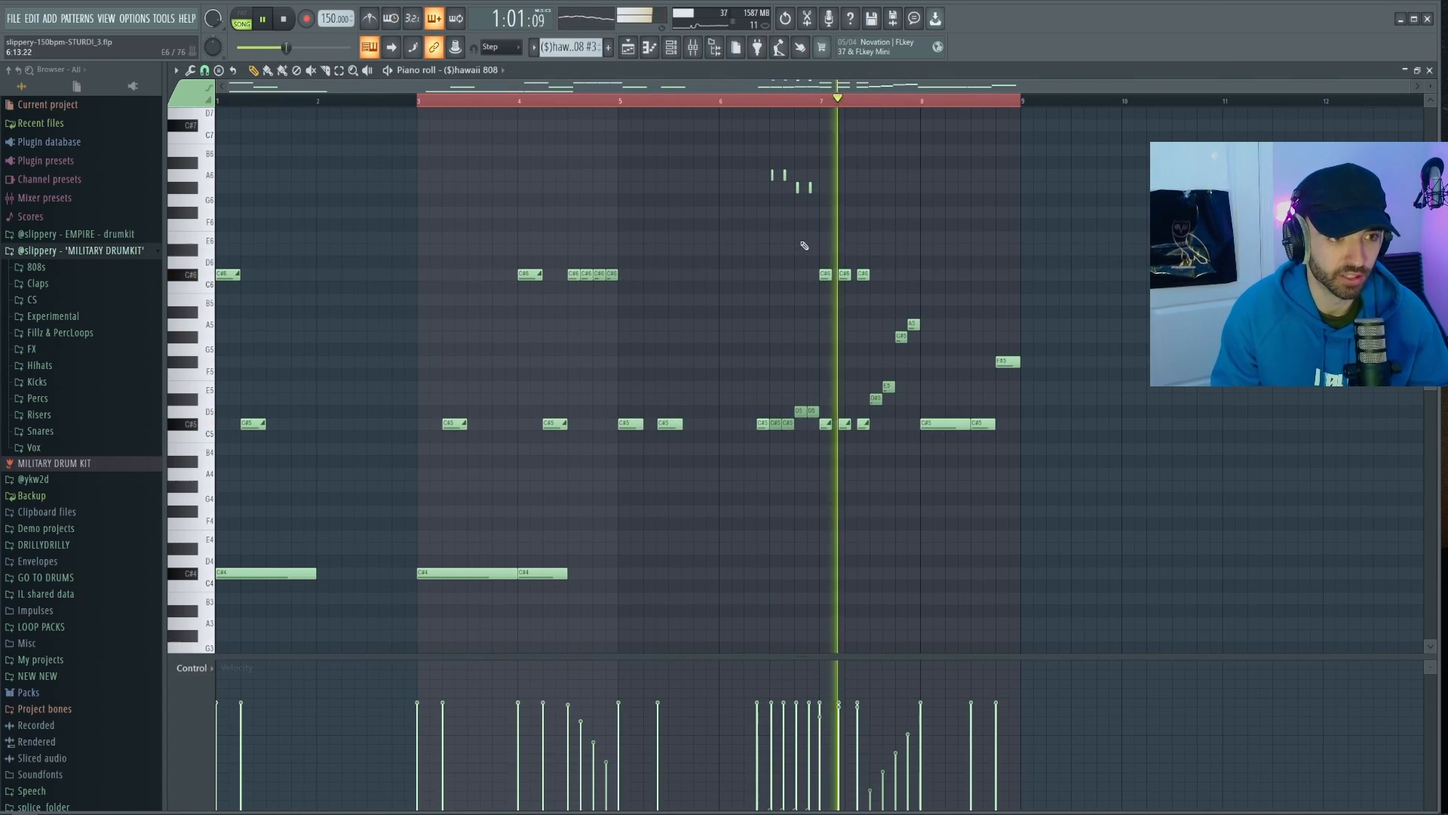
key("F5")
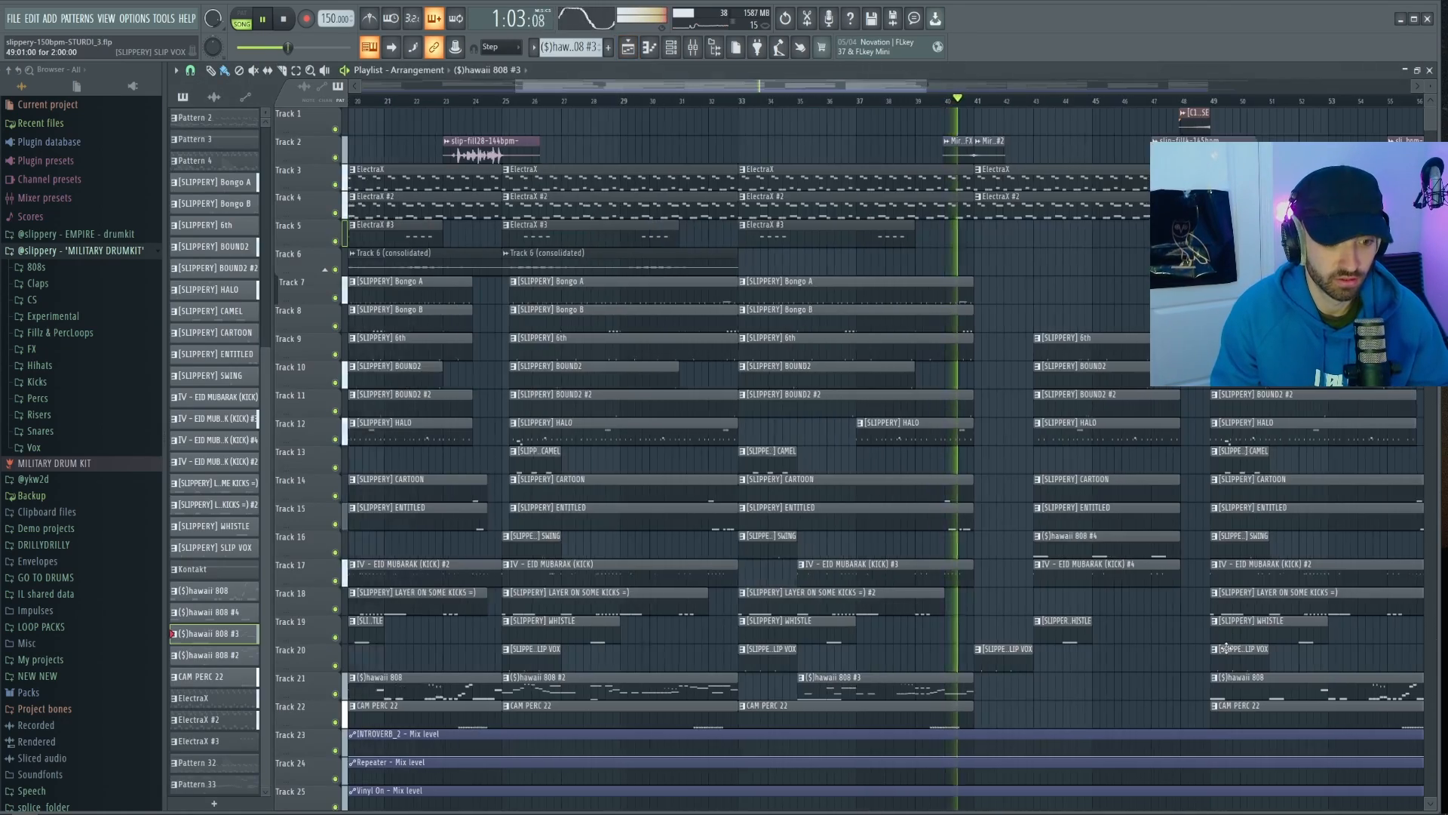
Look over the second half of the arrangement through to the outro, and stop playback
scroll(1307, 661, "down", 4)
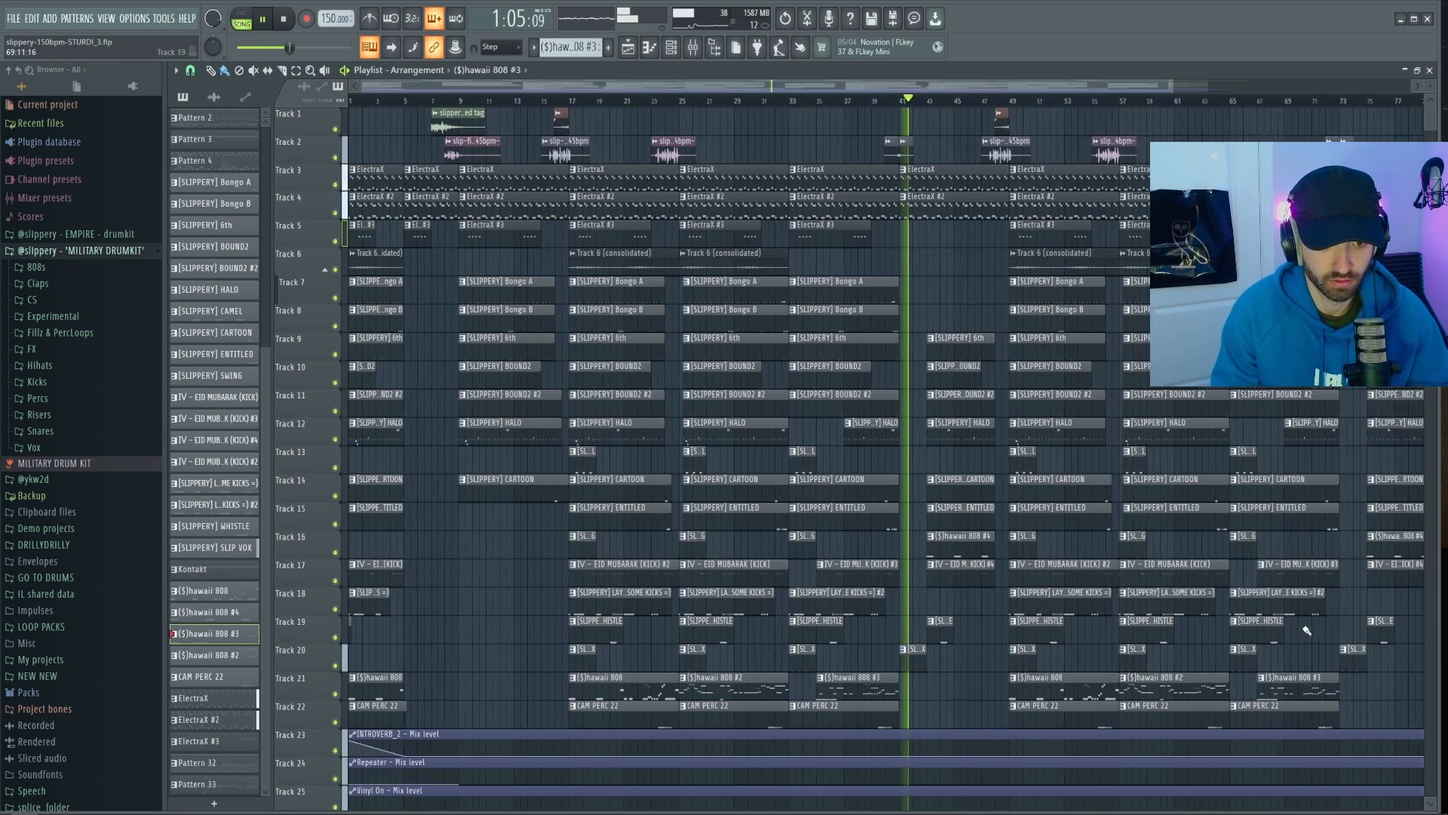
scroll(1015, 626, "up", 3)
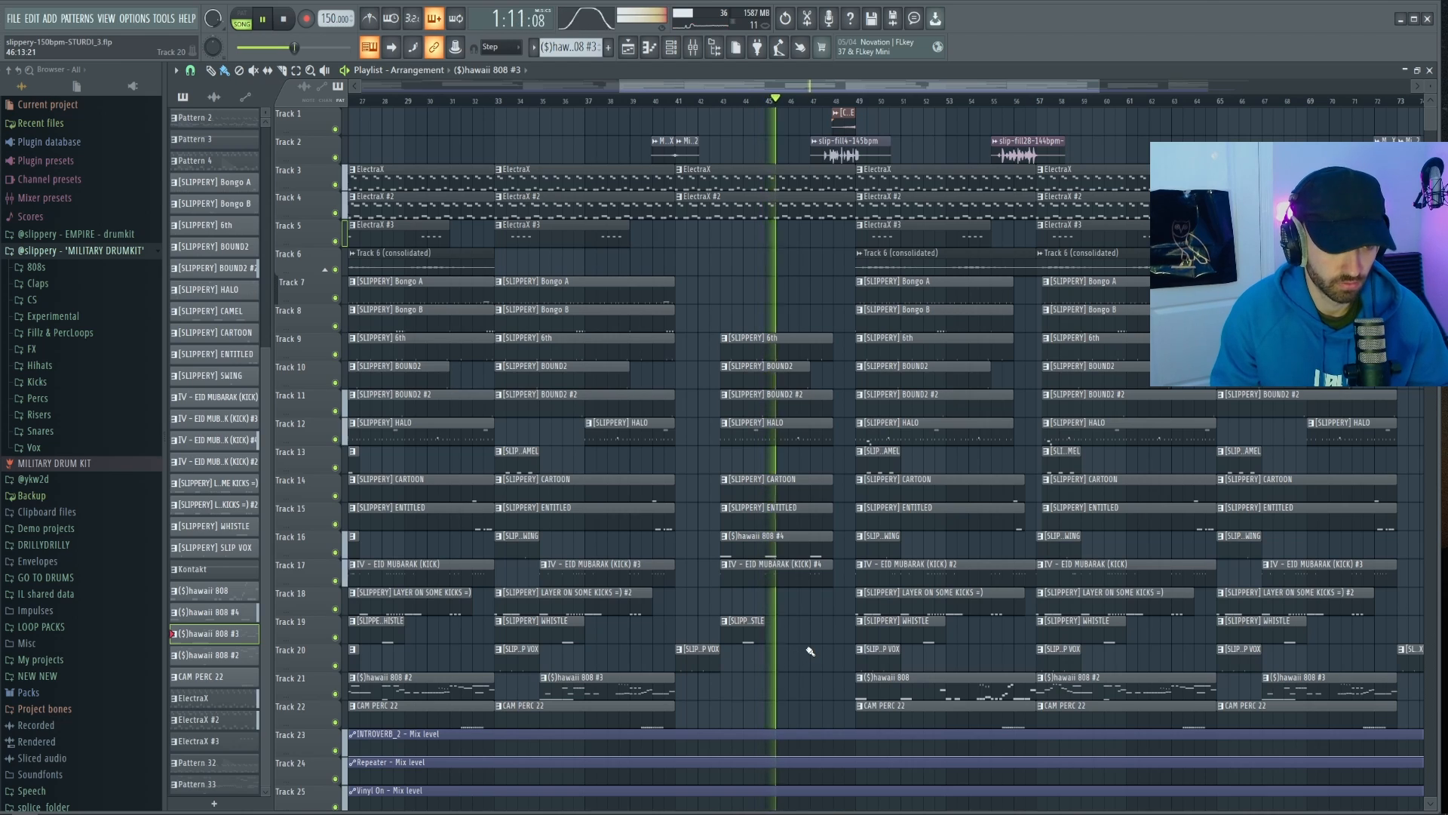
scroll(1056, 595, "down", 3)
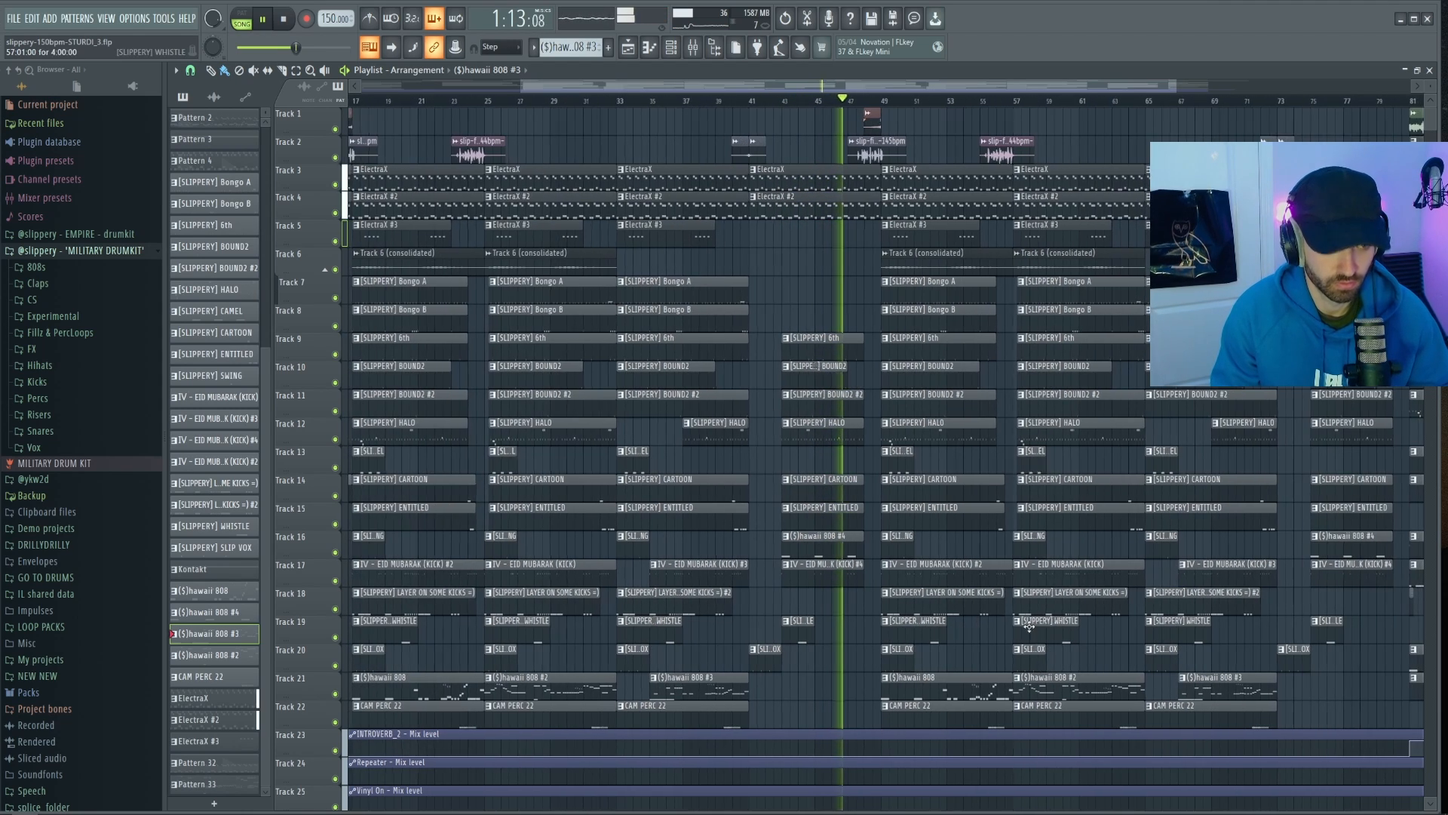
scroll(1117, 582, "down", 2)
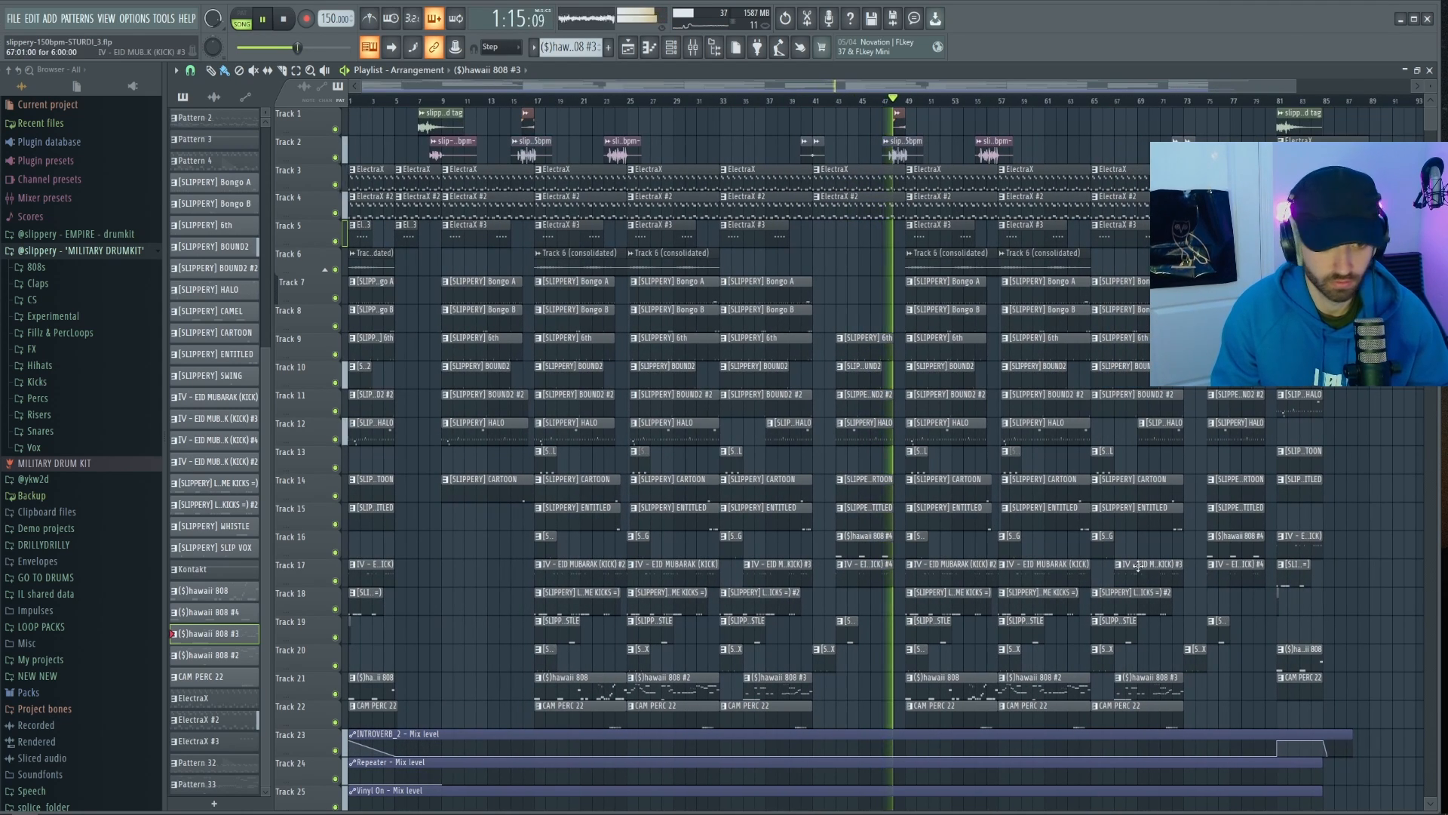
scroll(1138, 566, "down", 1)
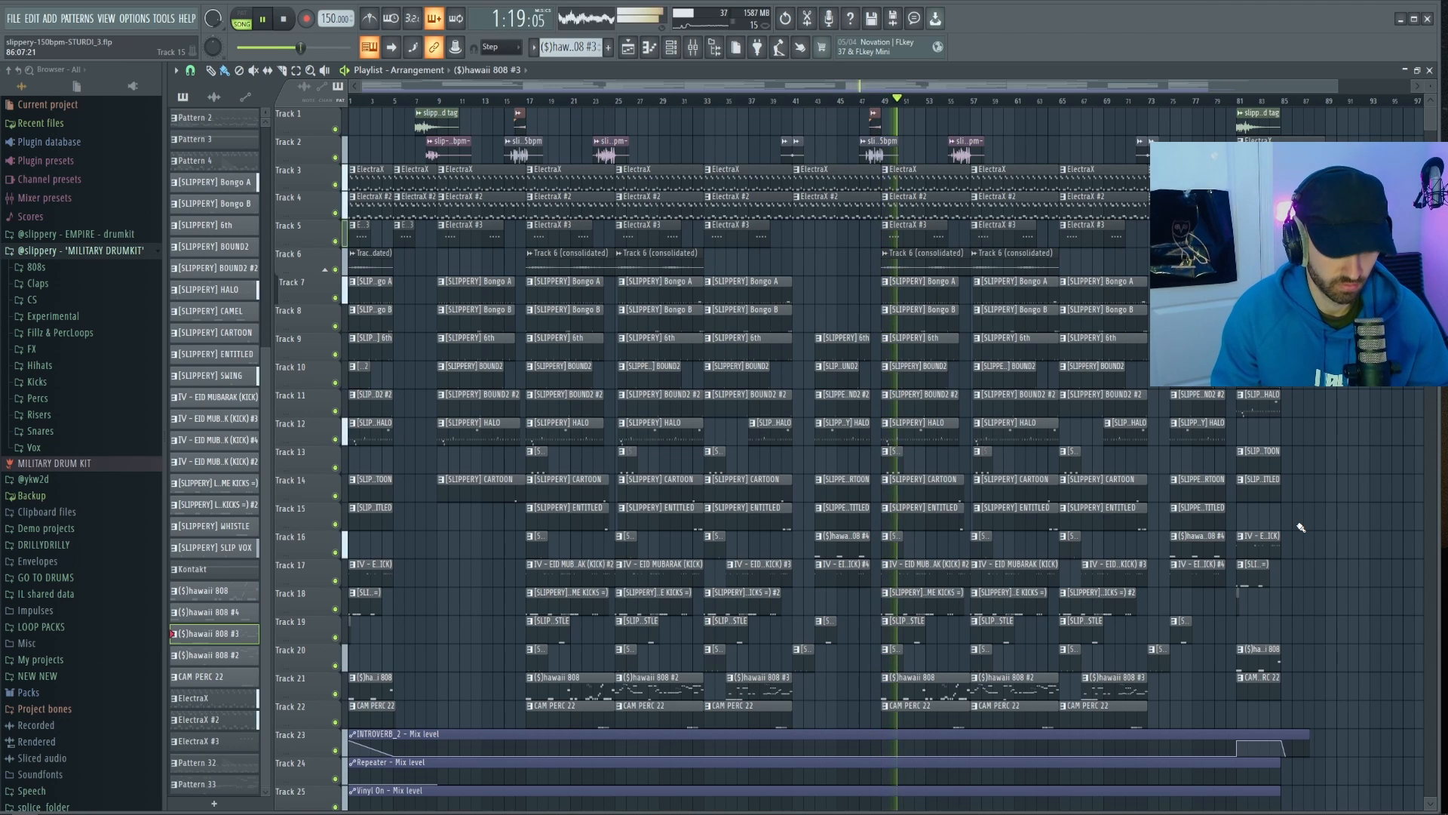
key("space")
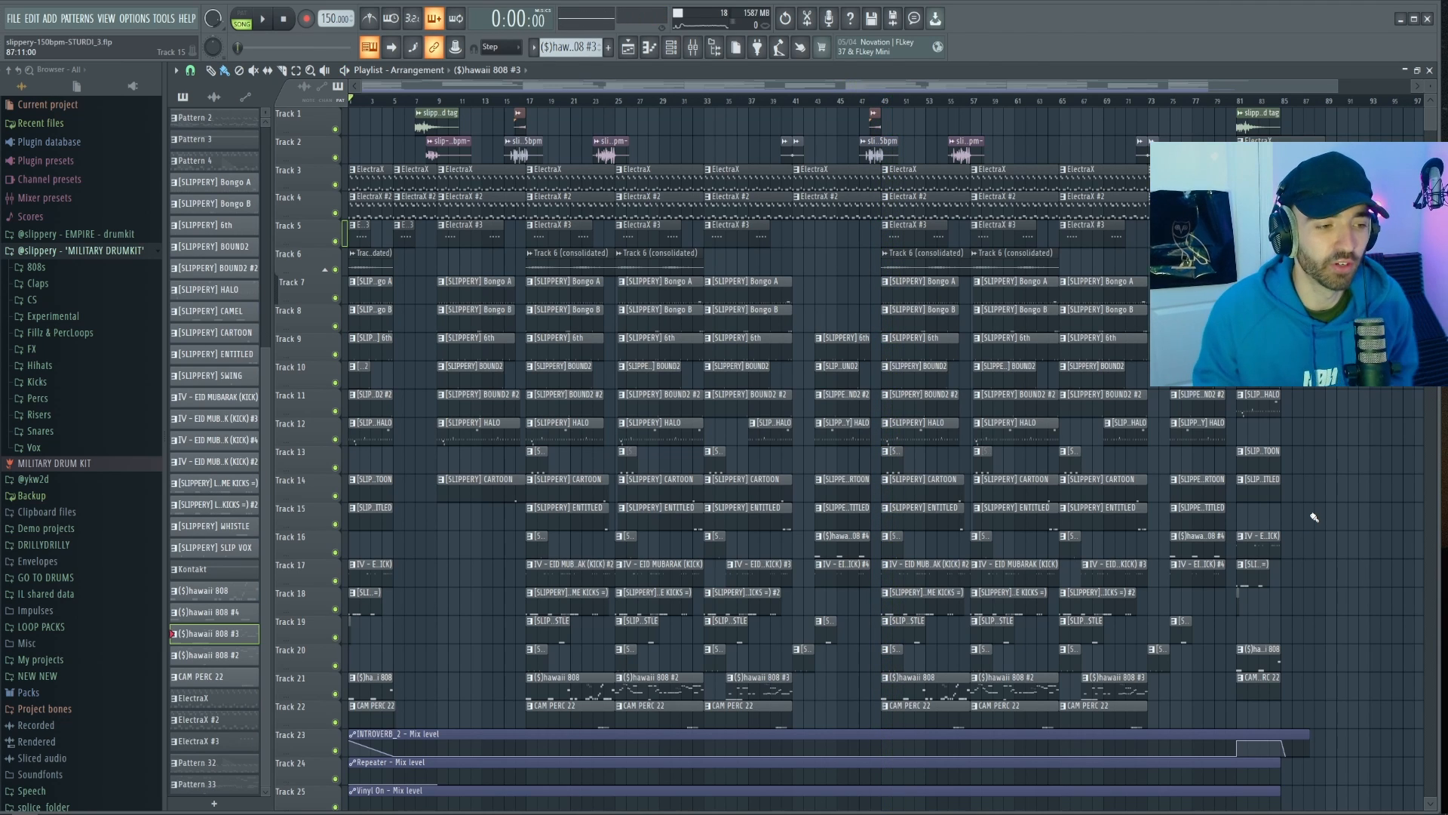